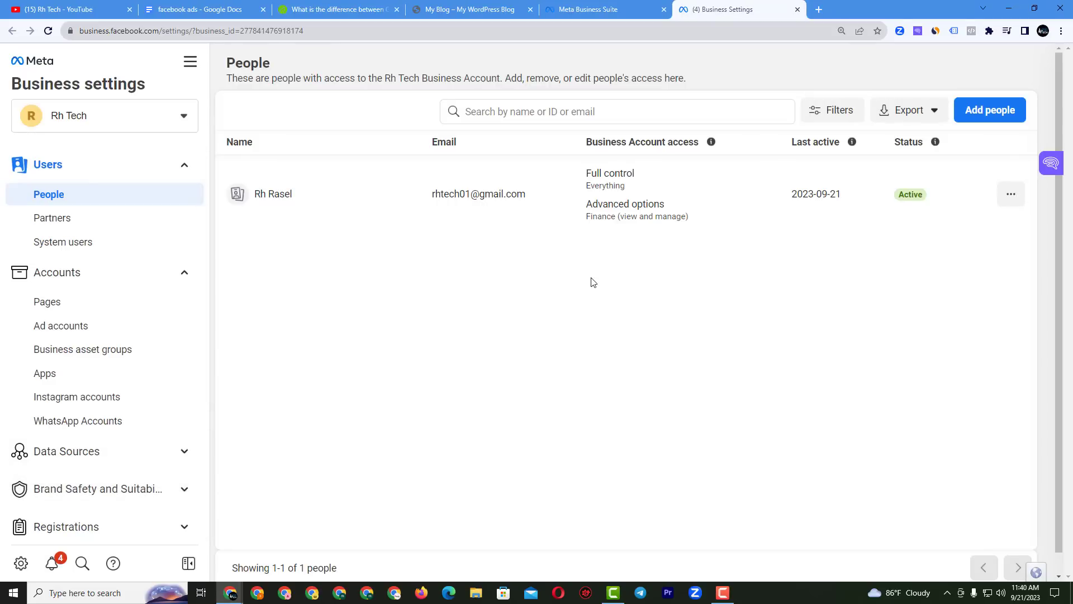
Open the Pixels page under Data Sources and read the notice about the asset's new location
scroll(124, 327, "down", 3)
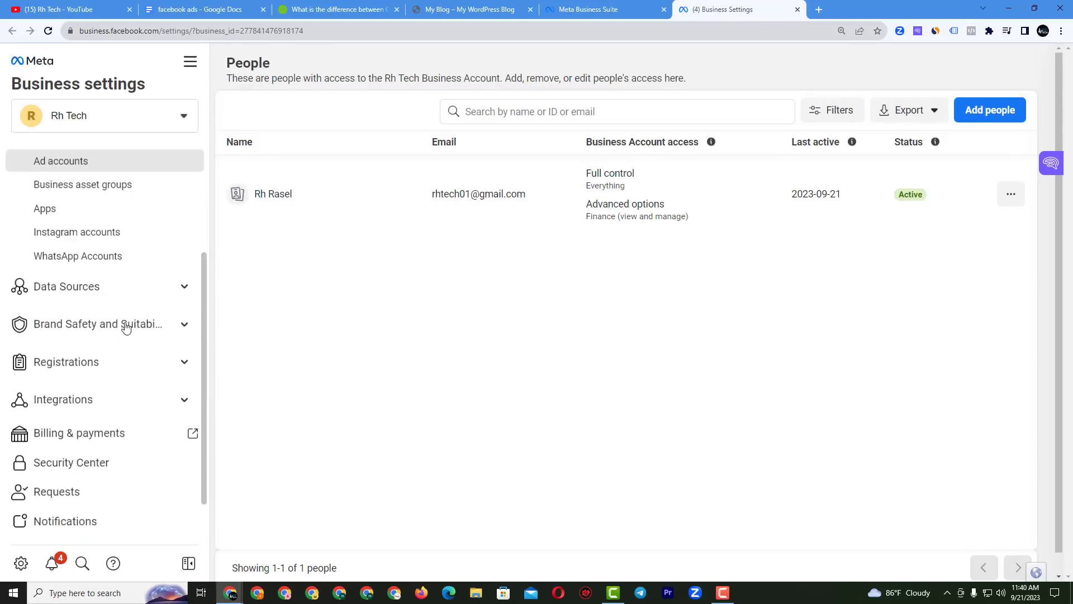
left_click(101, 292)
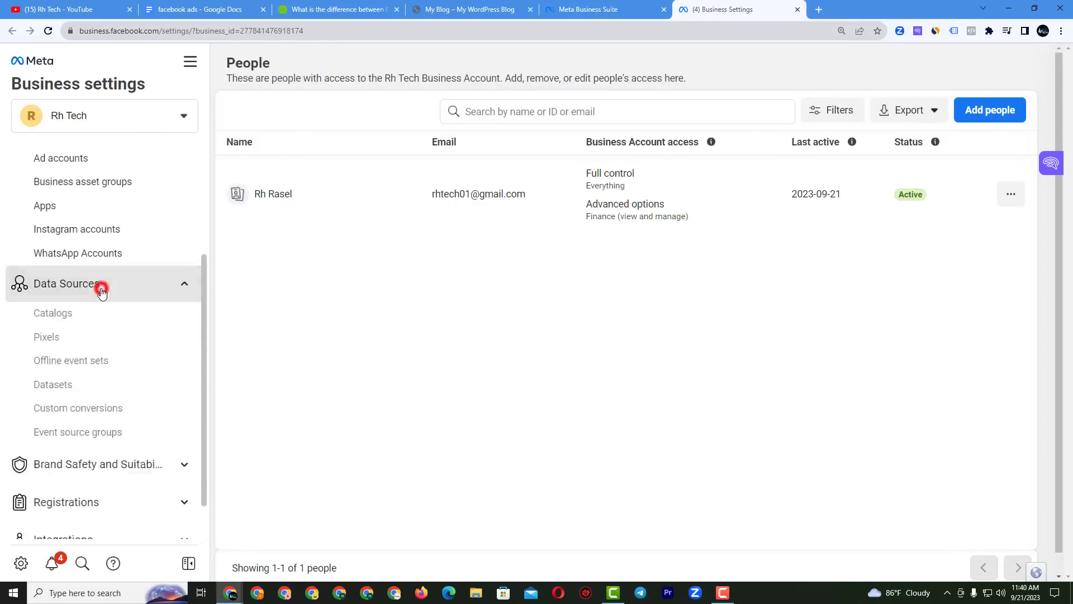
scroll(95, 307, "down", 1)
left_click(44, 286)
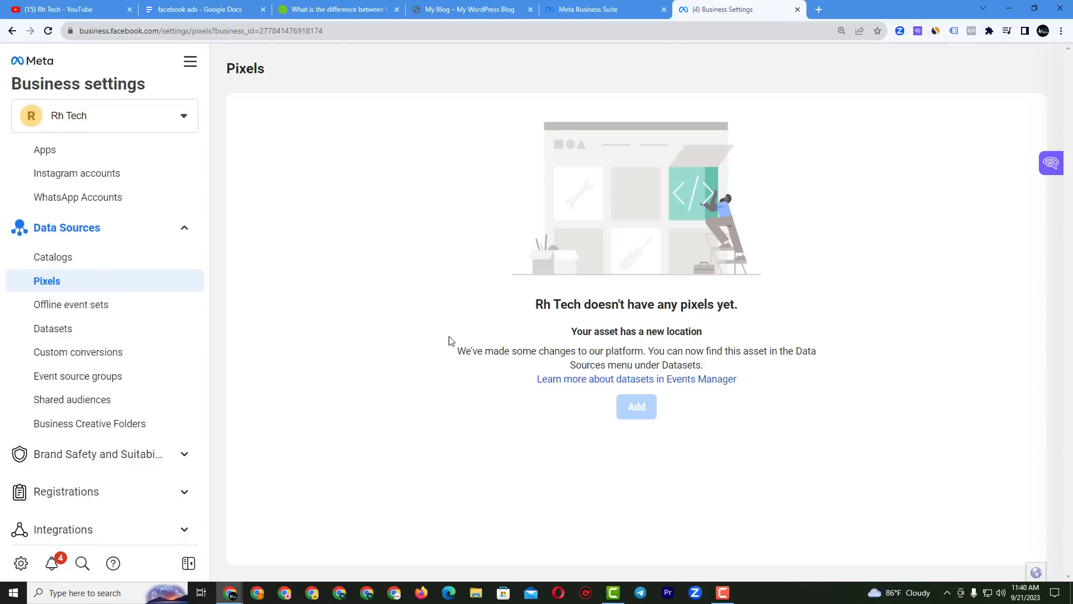
left_click_drag(454, 356, 796, 352)
left_click_drag(621, 366, 697, 366)
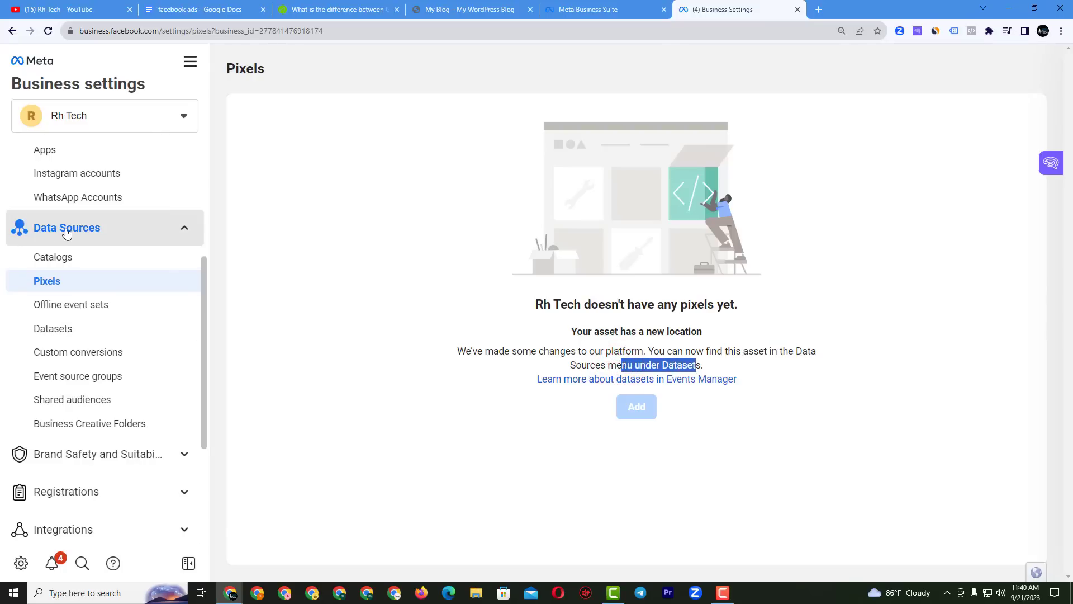
Create a new dataset named "rh tech ltd pixel" on the Datasets page under Data Sources
left_click(67, 335)
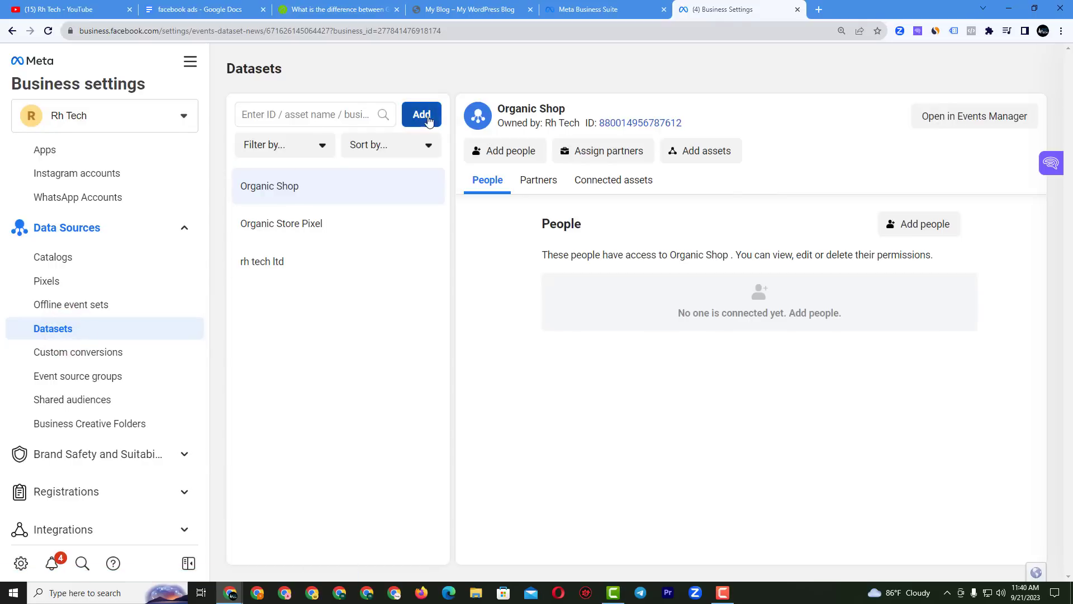
left_click(479, 9)
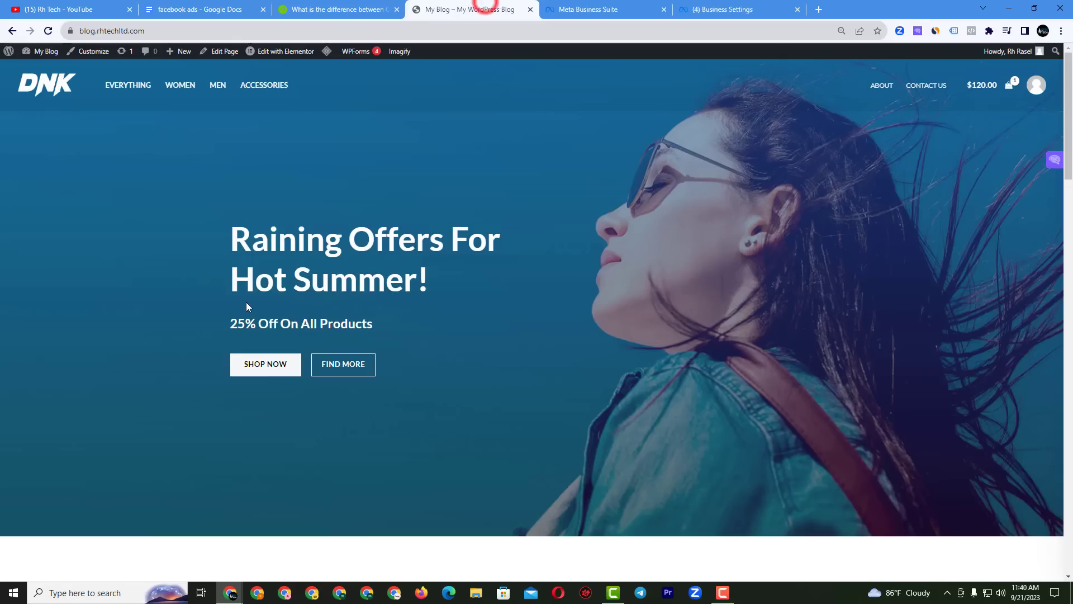
left_click(727, 10)
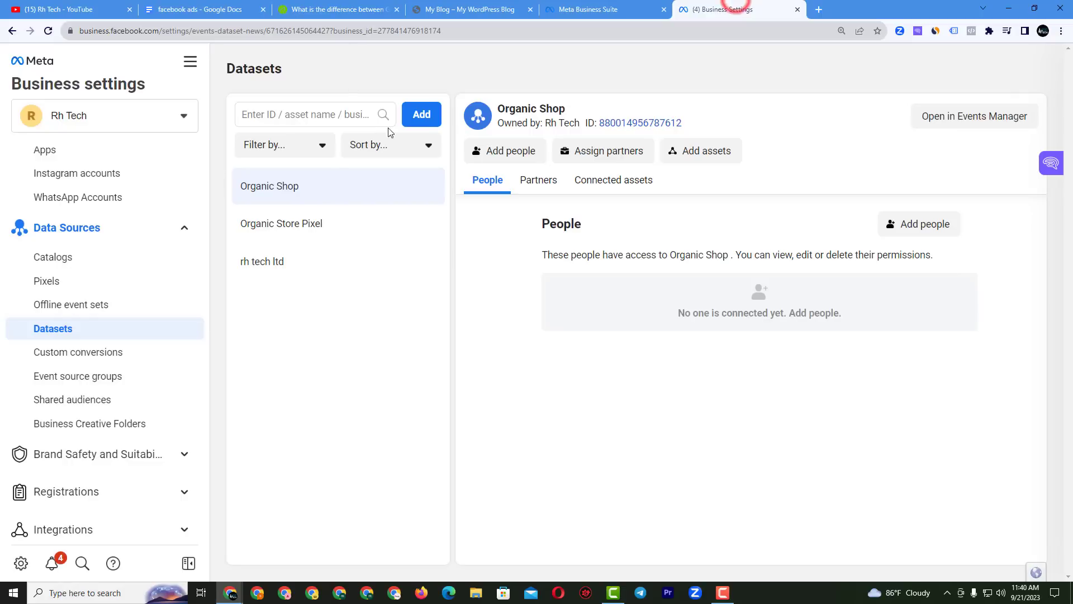
left_click(425, 117)
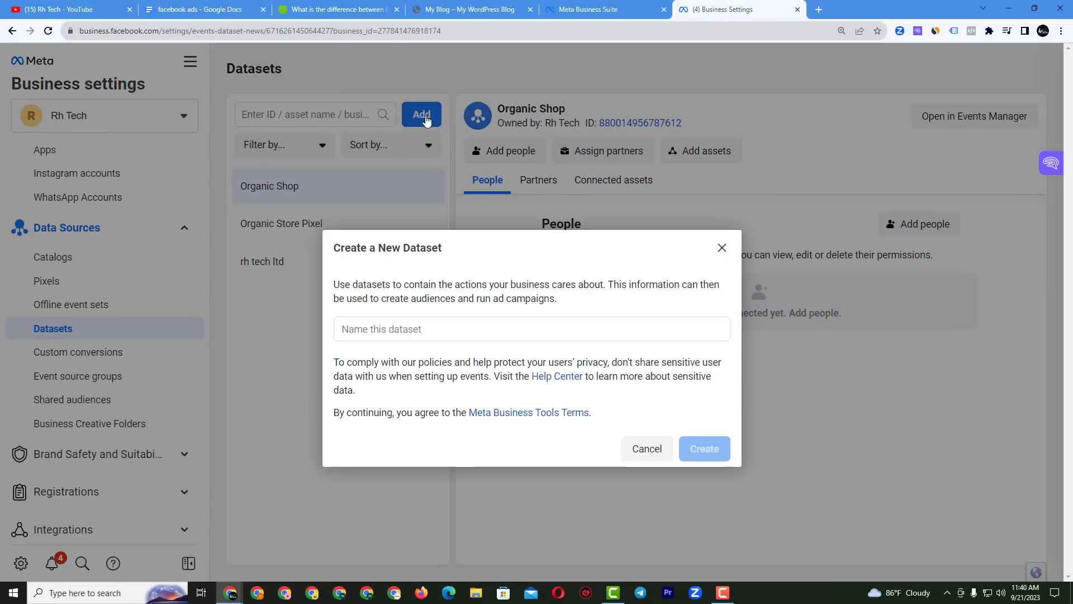
left_click(357, 329)
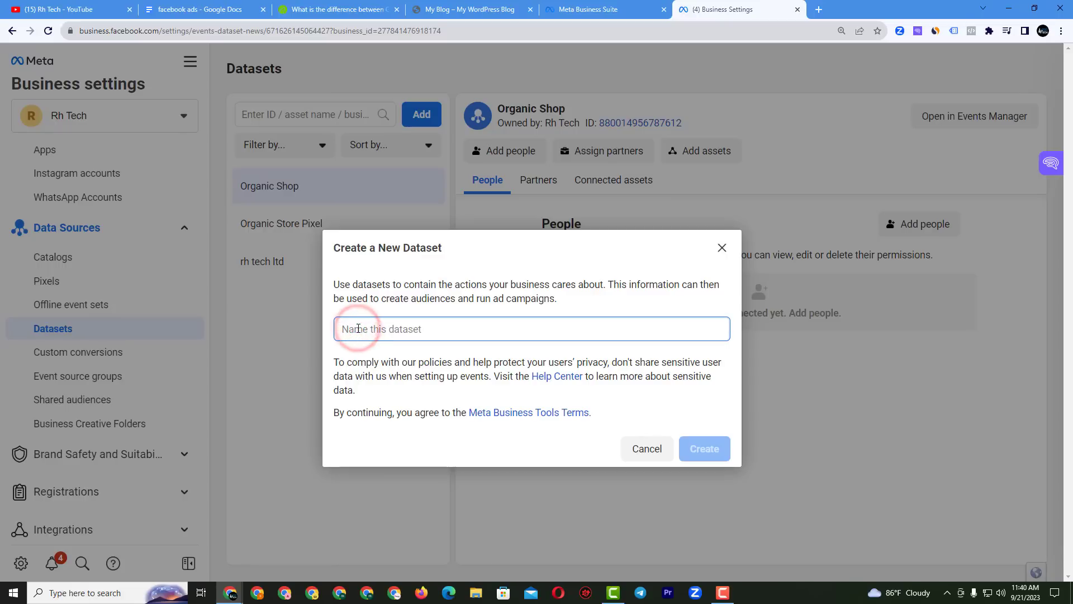
type("rh tech ltd p")
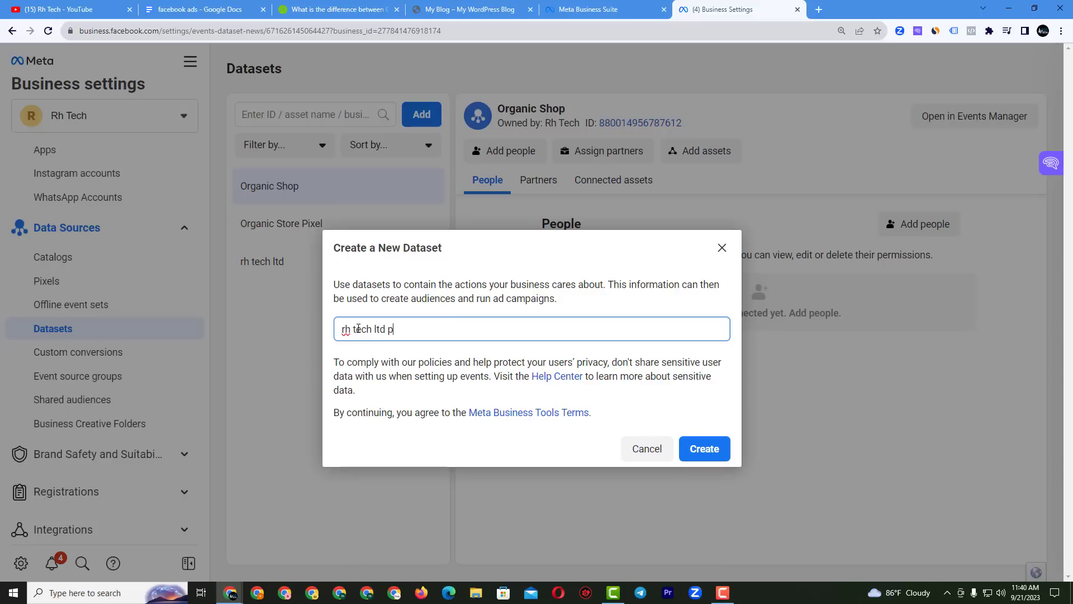
type("ixel")
left_click(725, 449)
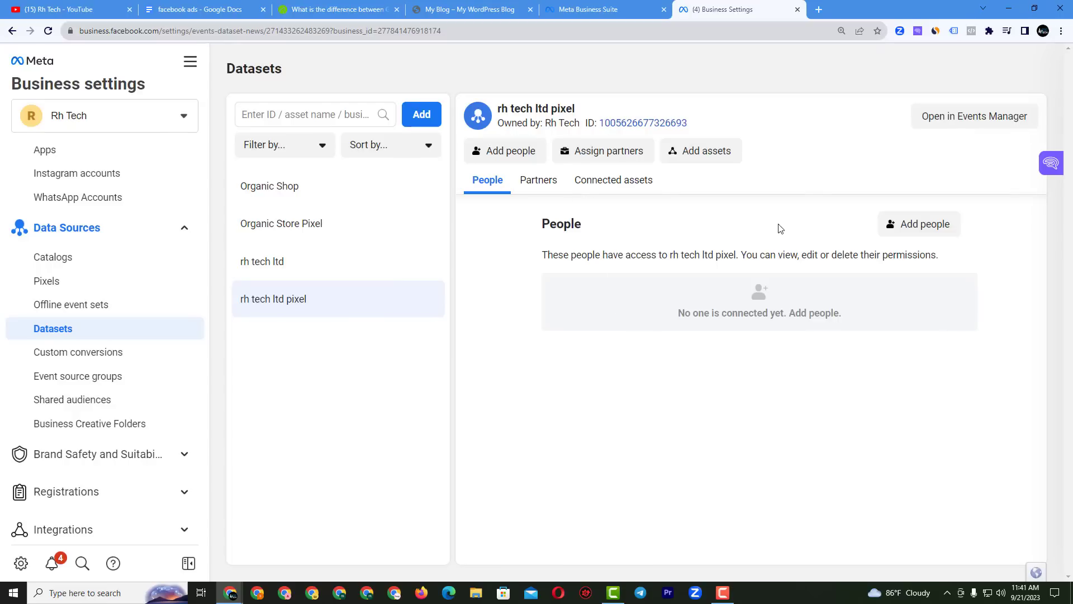
Open the rh tech ltd pixel dataset in Events Manager and start the Meta Pixel setup with manual code installation
left_click(949, 120)
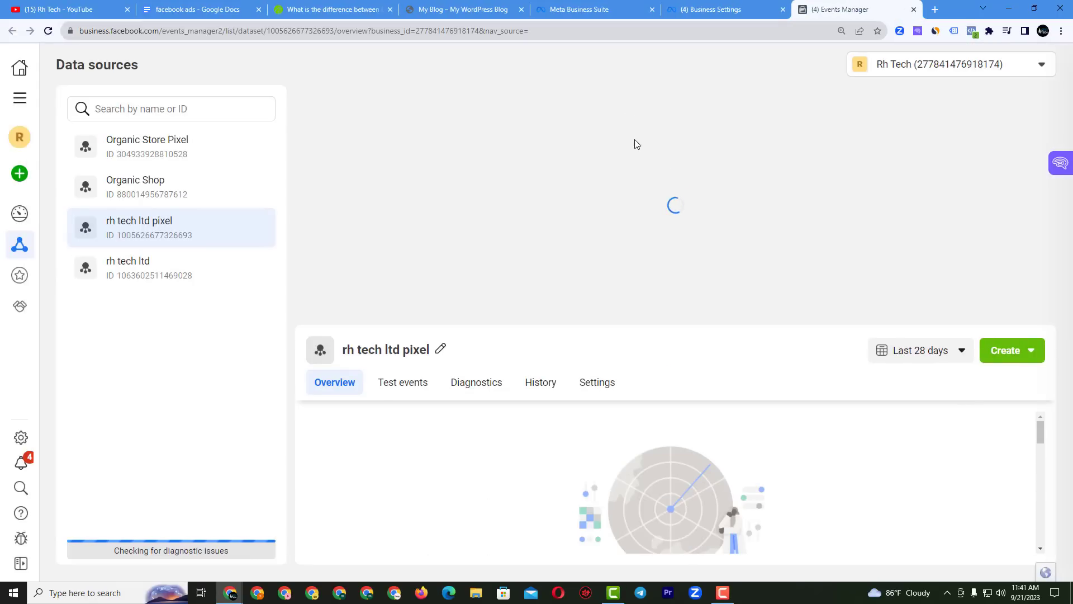
scroll(416, 209, "down", 4)
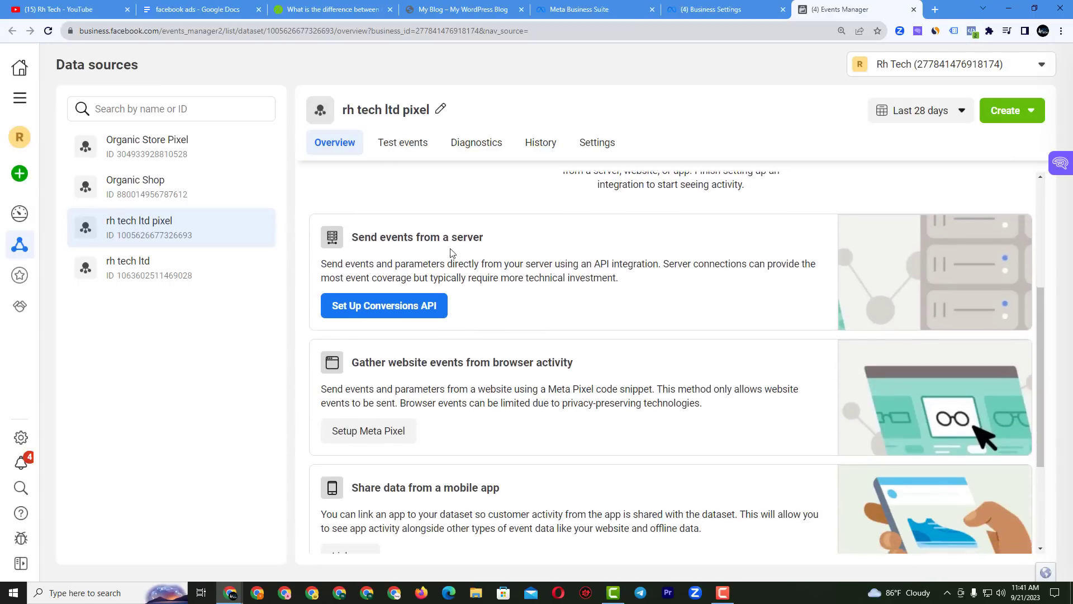
scroll(386, 275, "down", 2)
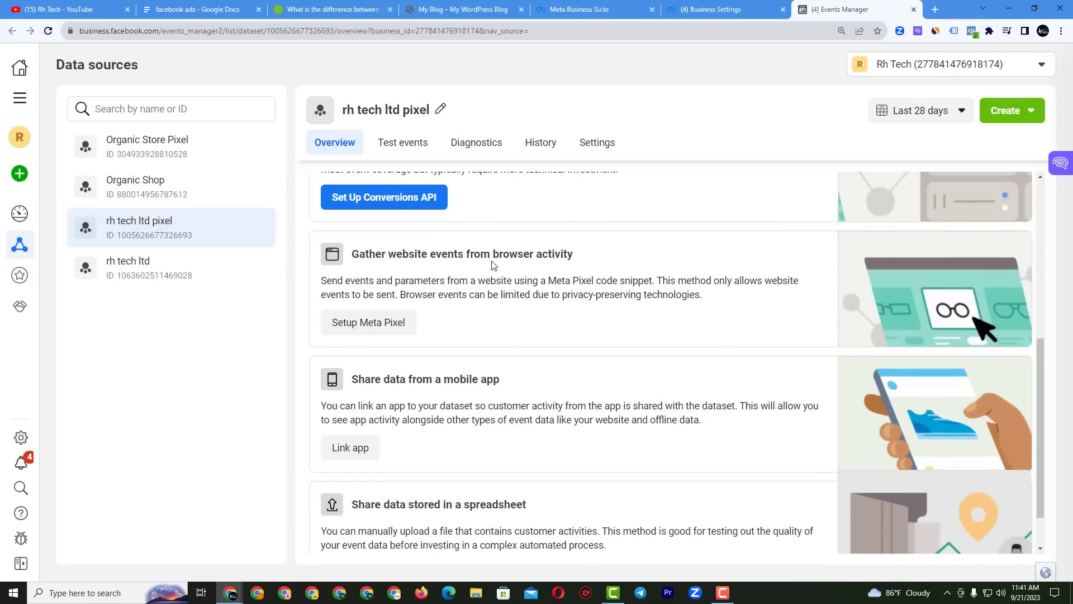
left_click_drag(362, 252, 625, 282)
left_click(378, 328)
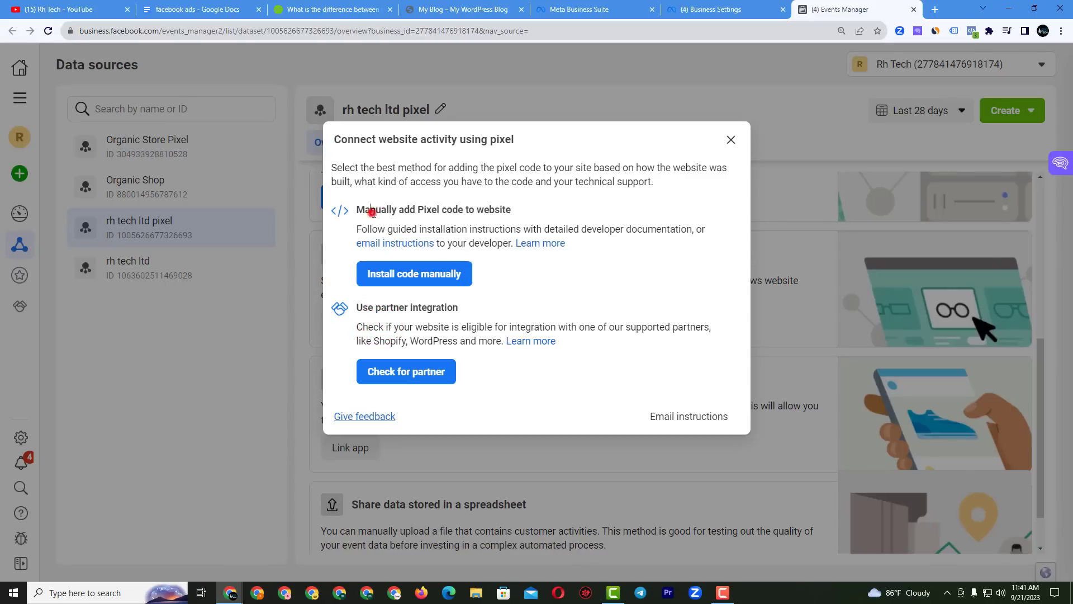
left_click_drag(371, 211, 514, 213)
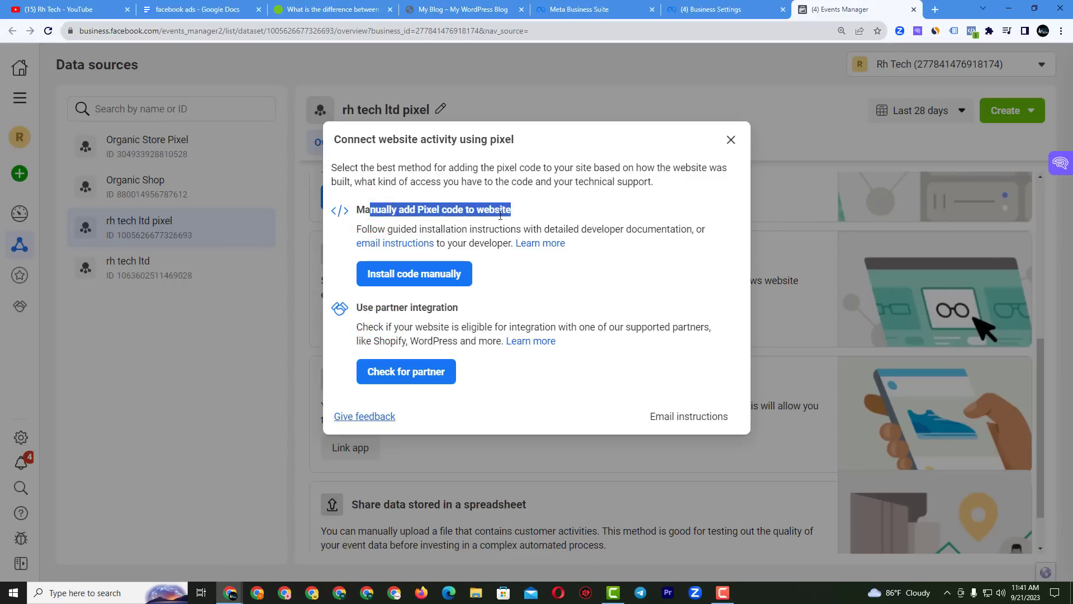
left_click(421, 279)
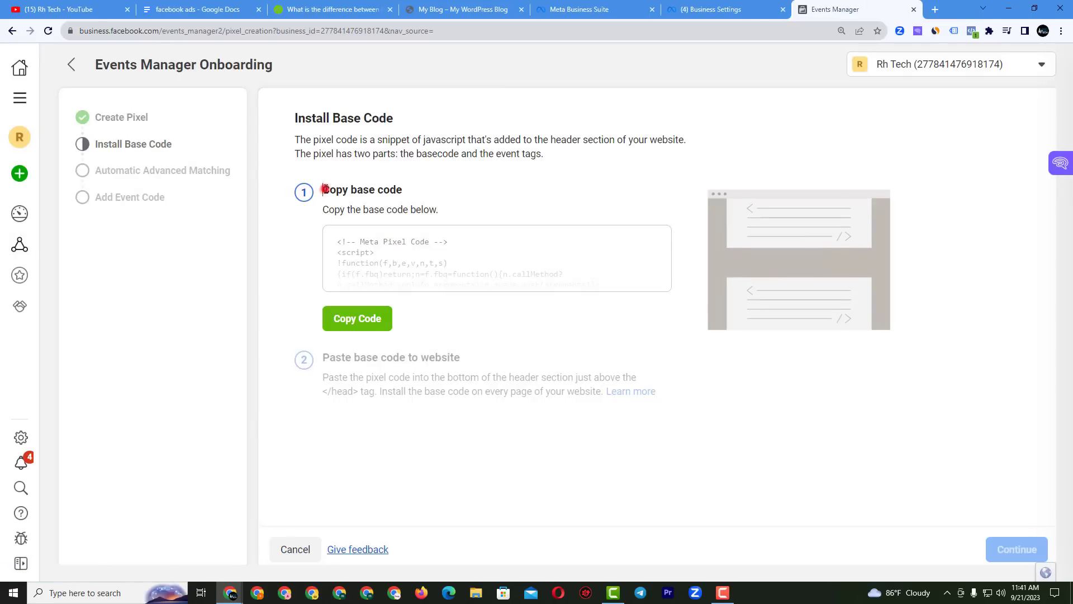
Read the base code instructions and copy the Meta Pixel base code
left_click_drag(323, 189, 436, 210)
left_click(364, 210)
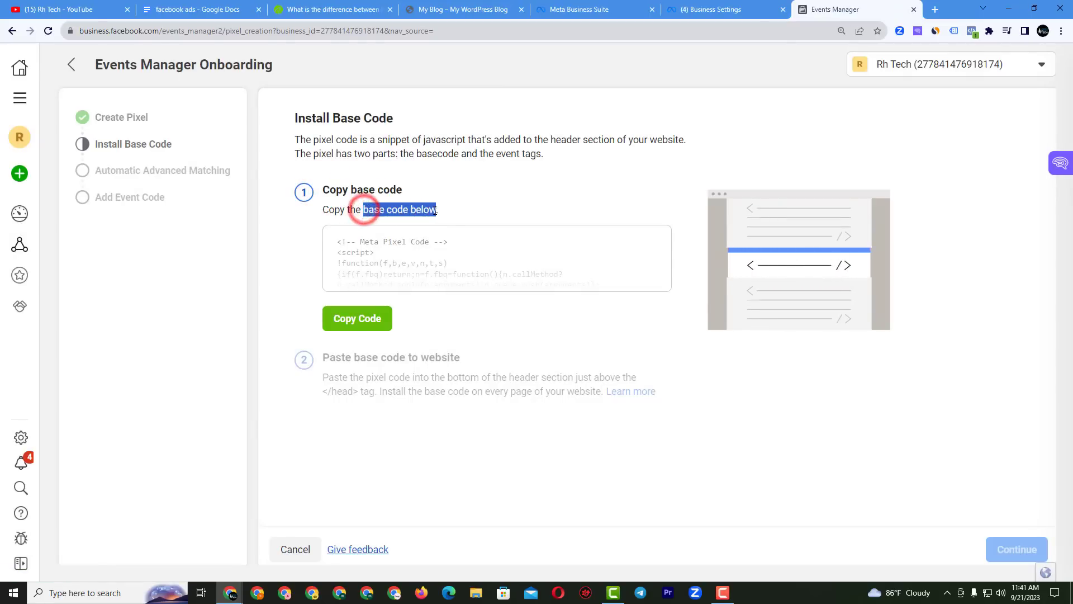
left_click(368, 323)
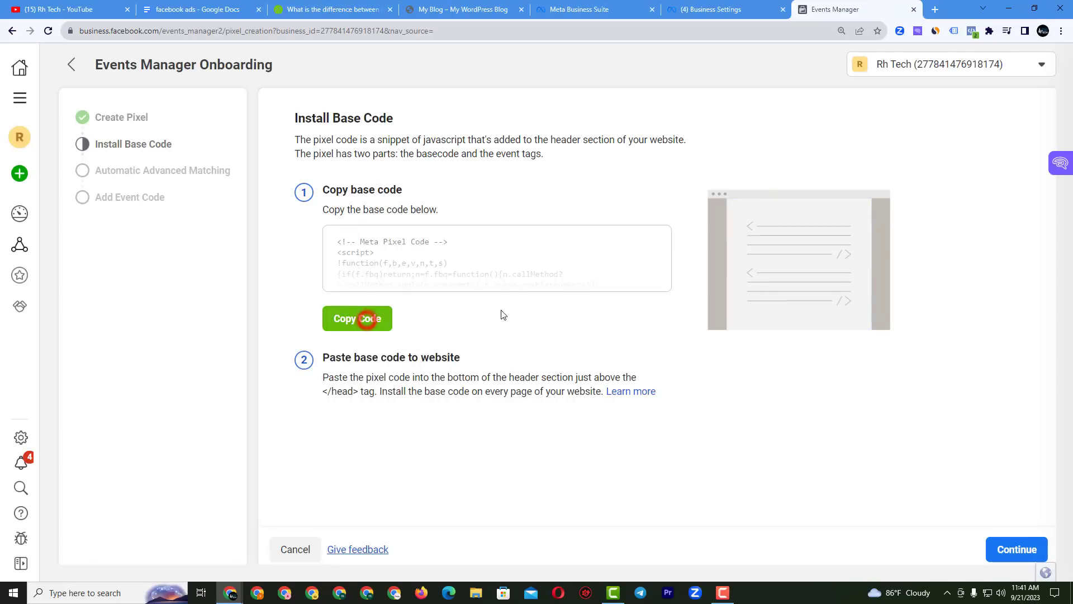
Search Google for "google tag manager" in a new tab, open Google Tag Manager, and close the search results
left_click(934, 10)
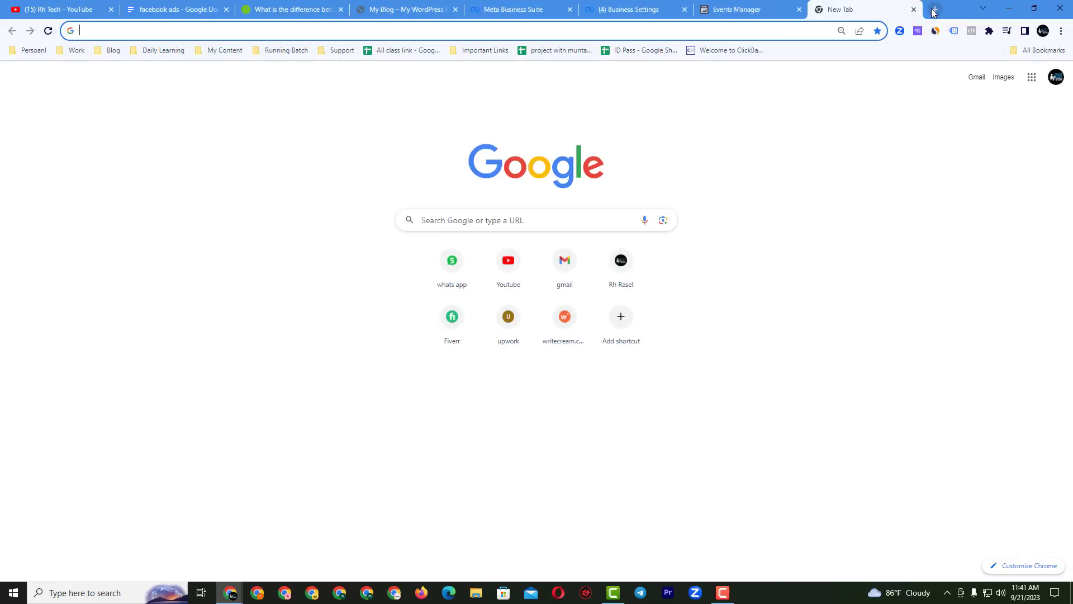
type("google tag")
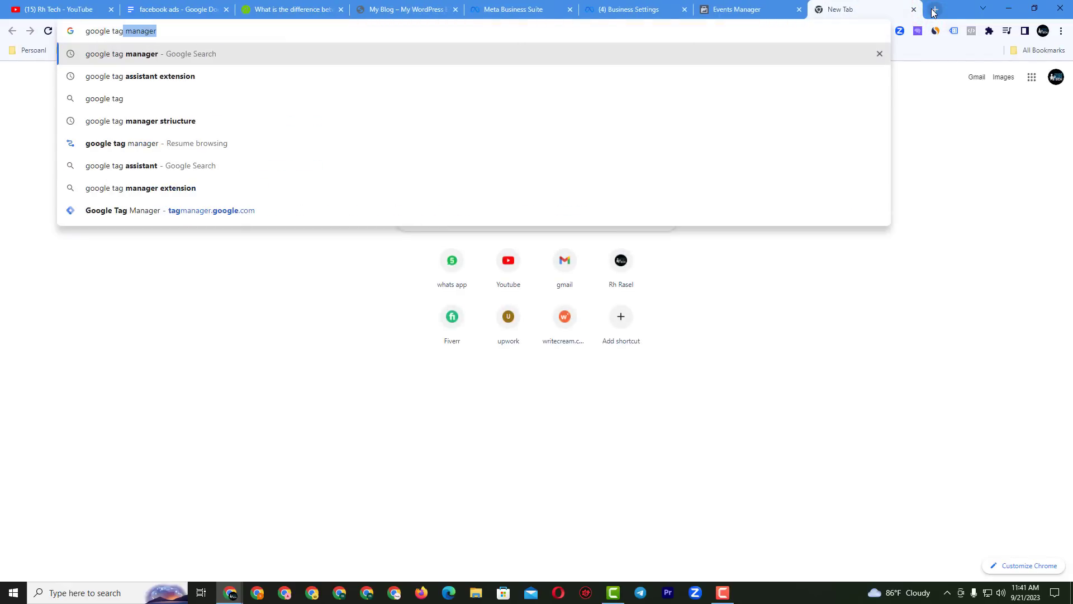
key("Return")
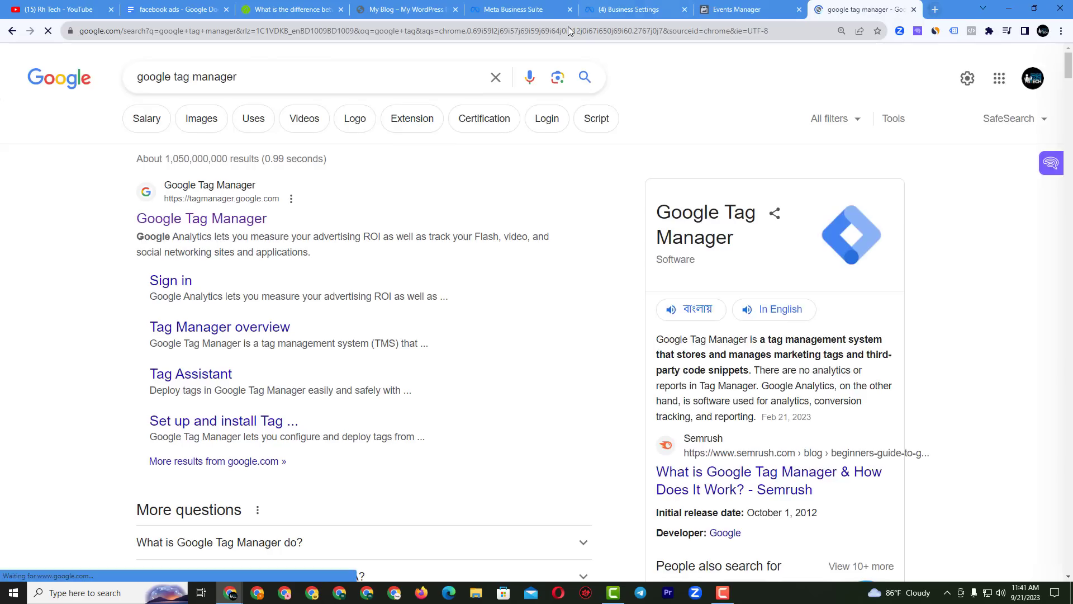
left_click(213, 218)
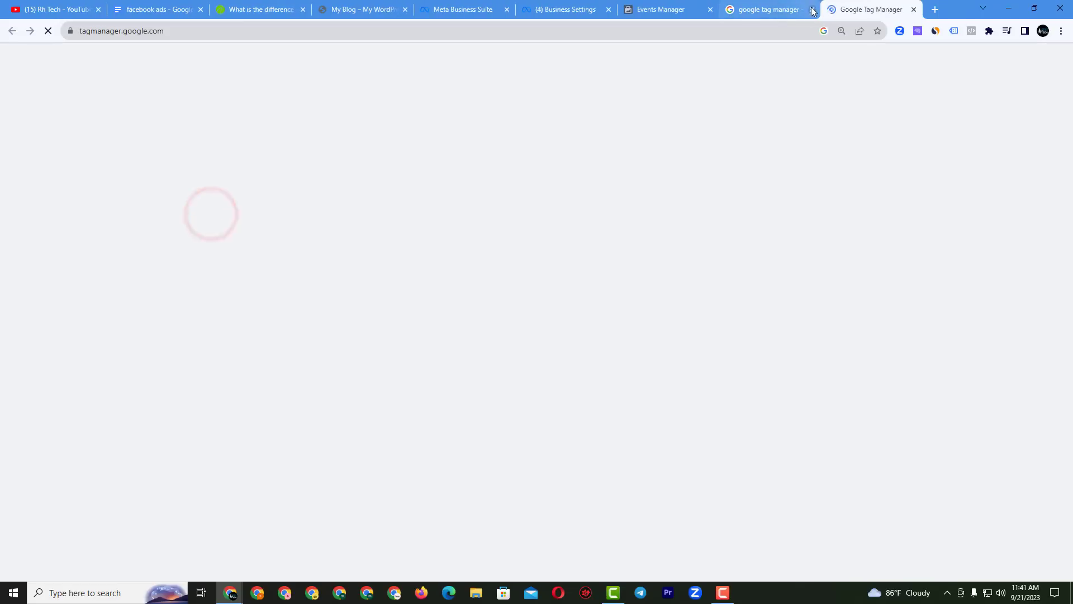
left_click(810, 10)
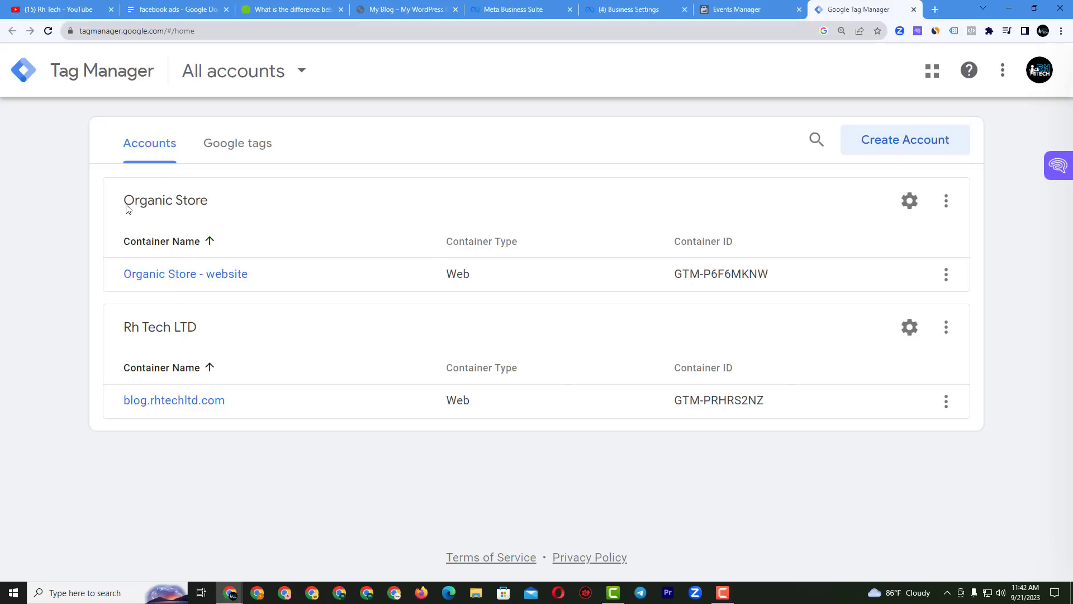
Open the blog.rhtechltd.com container of the Rh Tech LTD account
left_click_drag(127, 209, 216, 213)
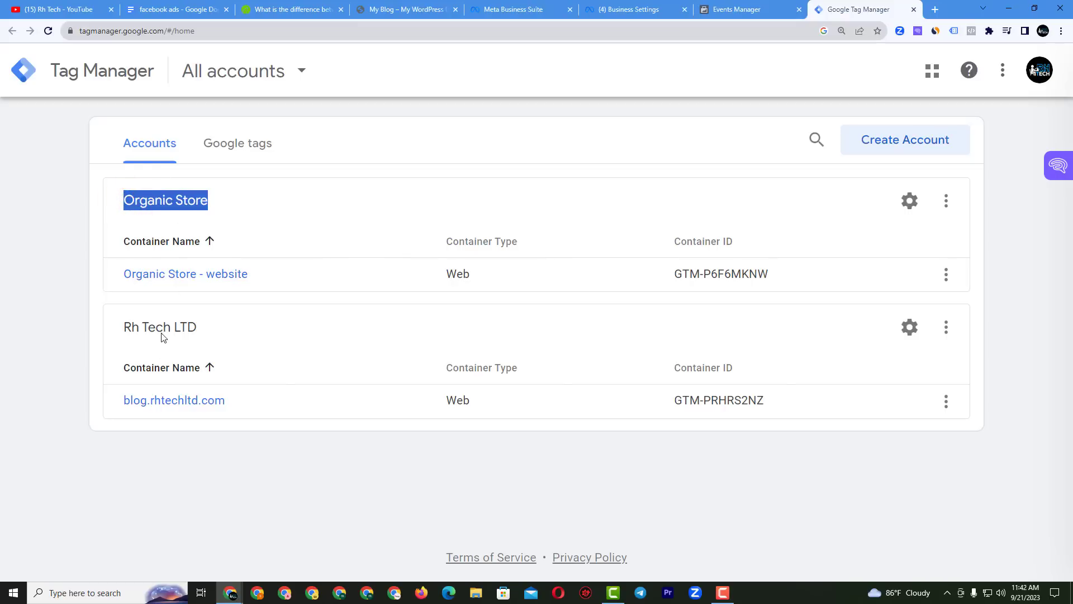
left_click_drag(132, 322, 196, 327)
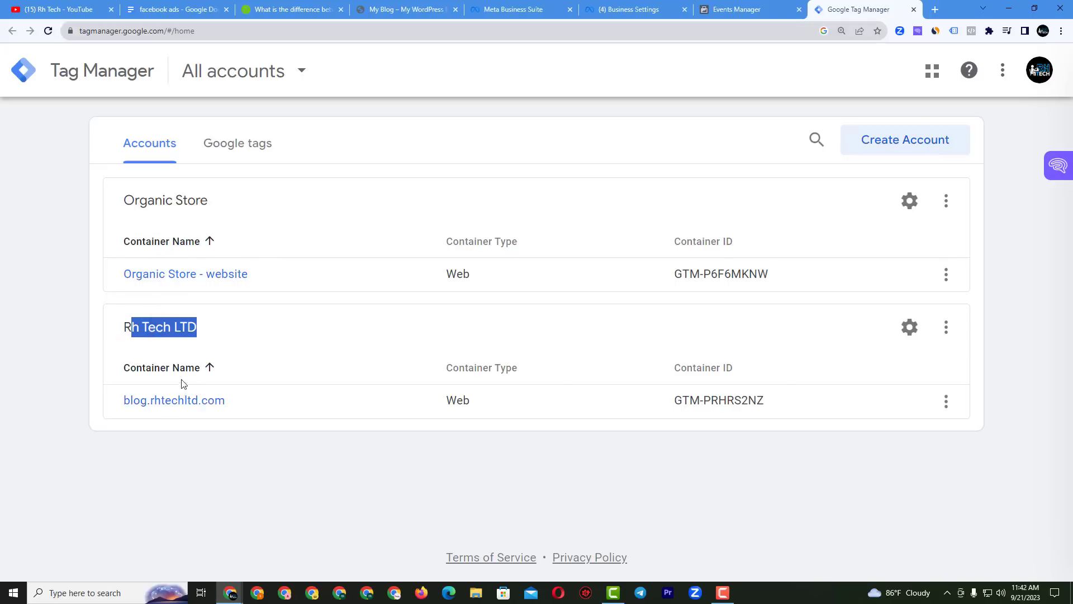
left_click(177, 402)
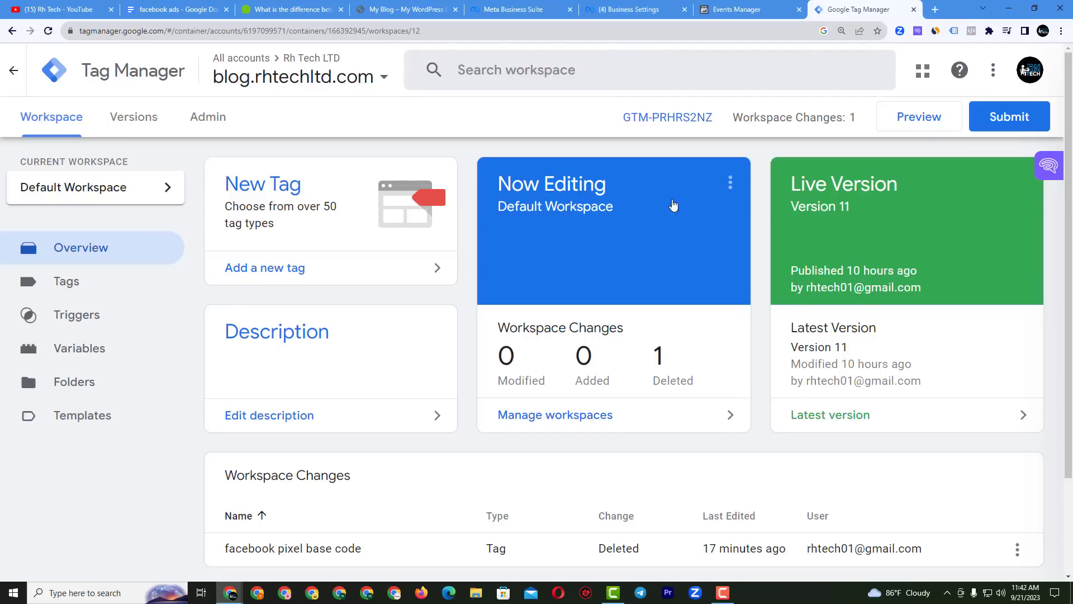
Review the container's workspace overview, versions and admin options, and return to the workspace
scroll(259, 264, "down", 3)
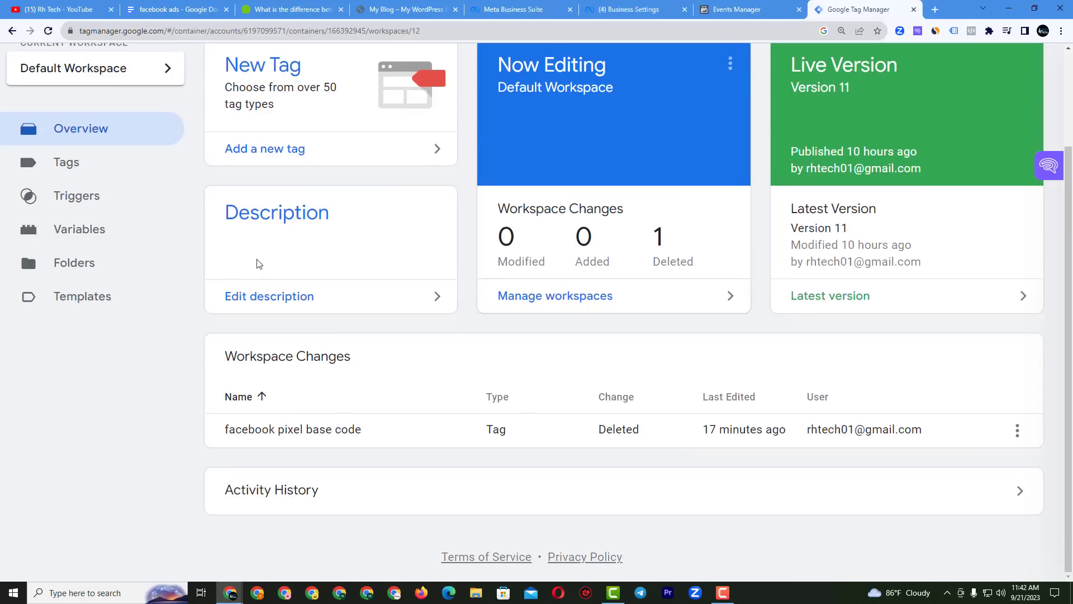
scroll(748, 305, "up", 3)
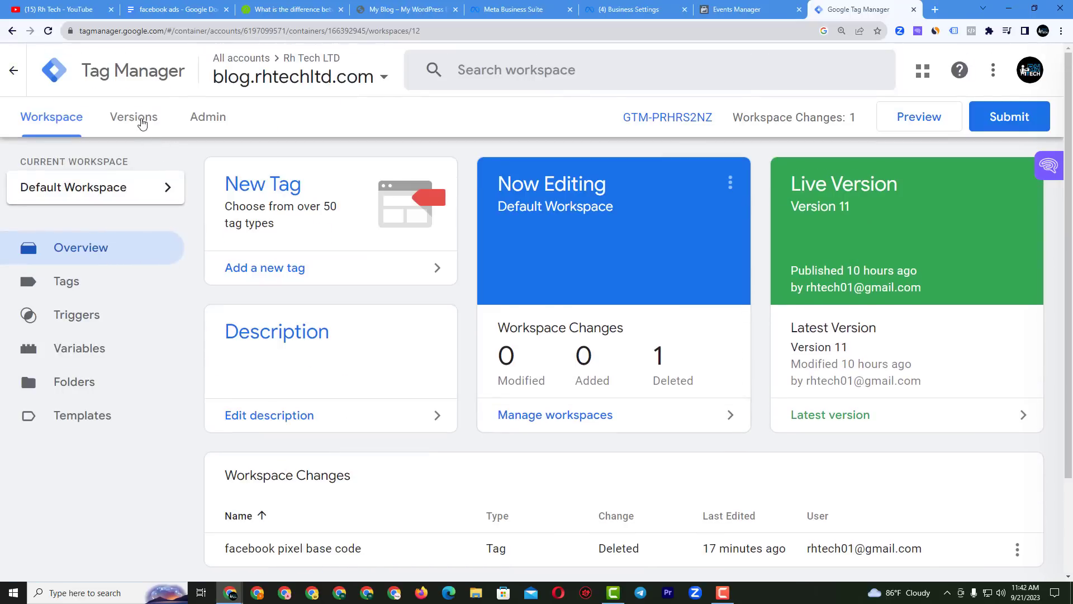
left_click(143, 124)
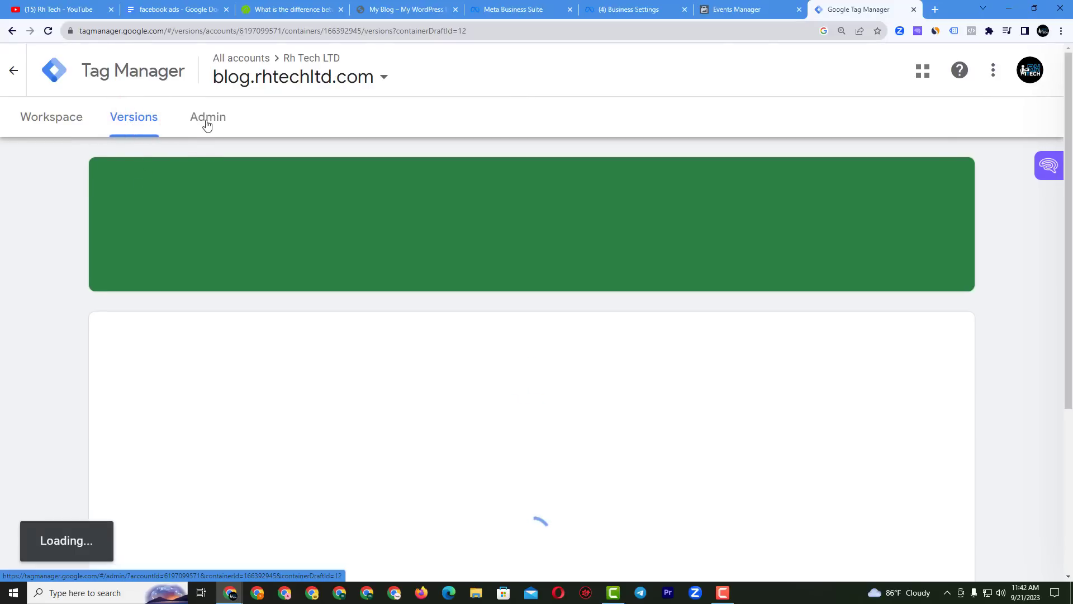
left_click(207, 120)
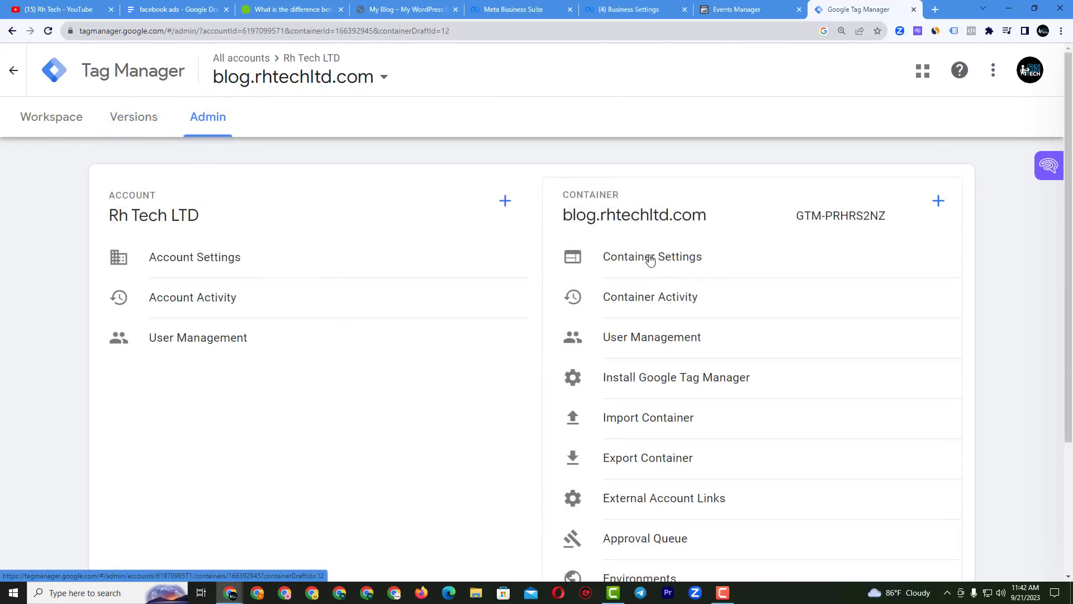
scroll(604, 371, "down", 2)
scroll(603, 407, "up", 2)
left_click(61, 121)
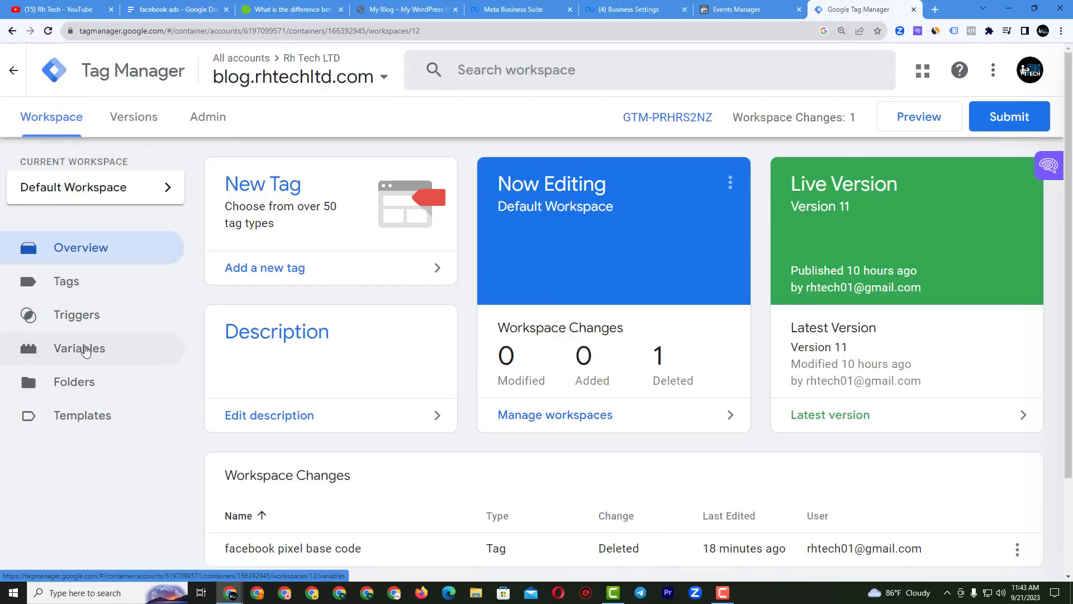
Switch to the blog.rhtechltd.com website and look over its home page
left_click(412, 12)
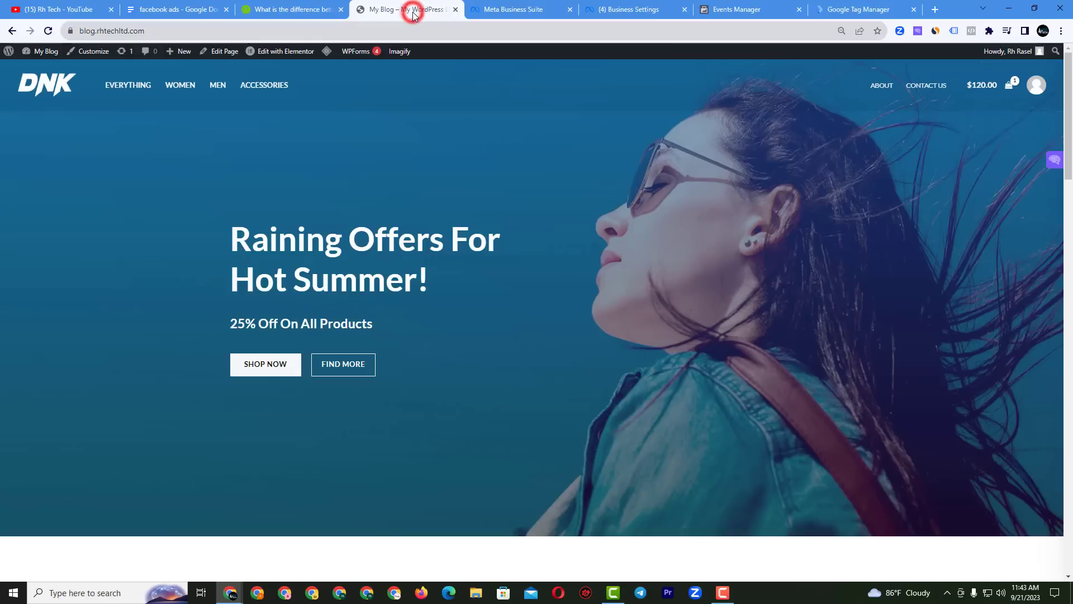
scroll(418, 209, "down", 5)
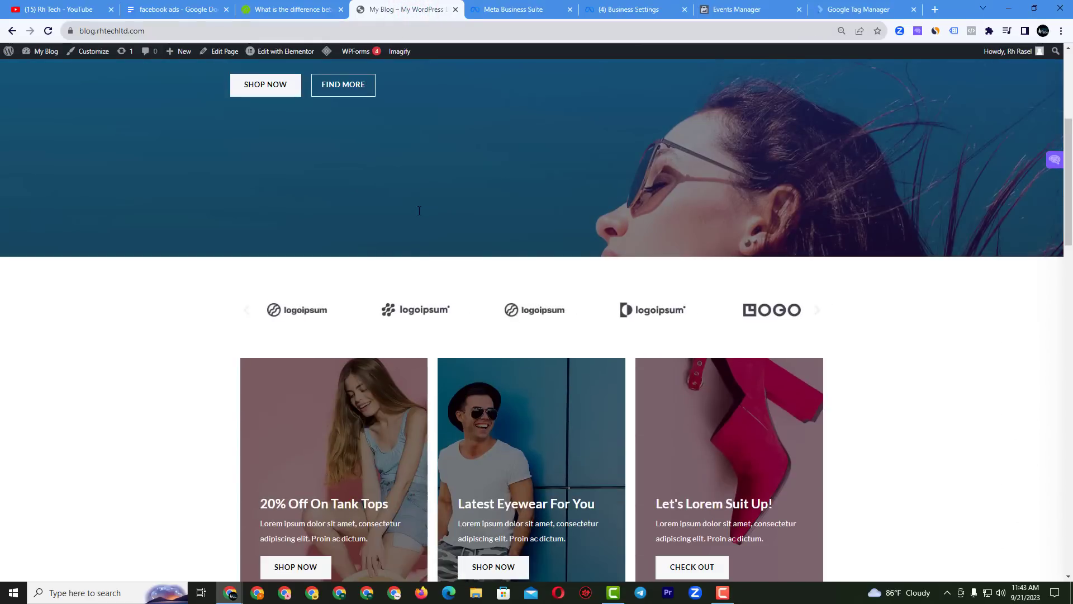
scroll(419, 211, "up", 4)
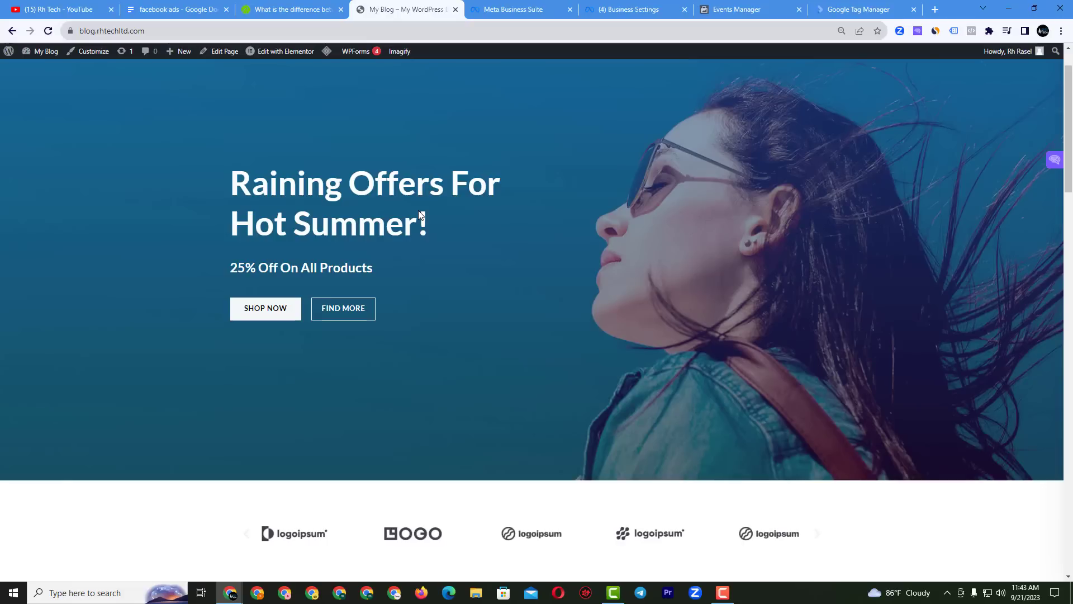
Open the DNK Yellow Shoes product from the store's home page, add it to the cart and view the cart
scroll(305, 201, "up", 1)
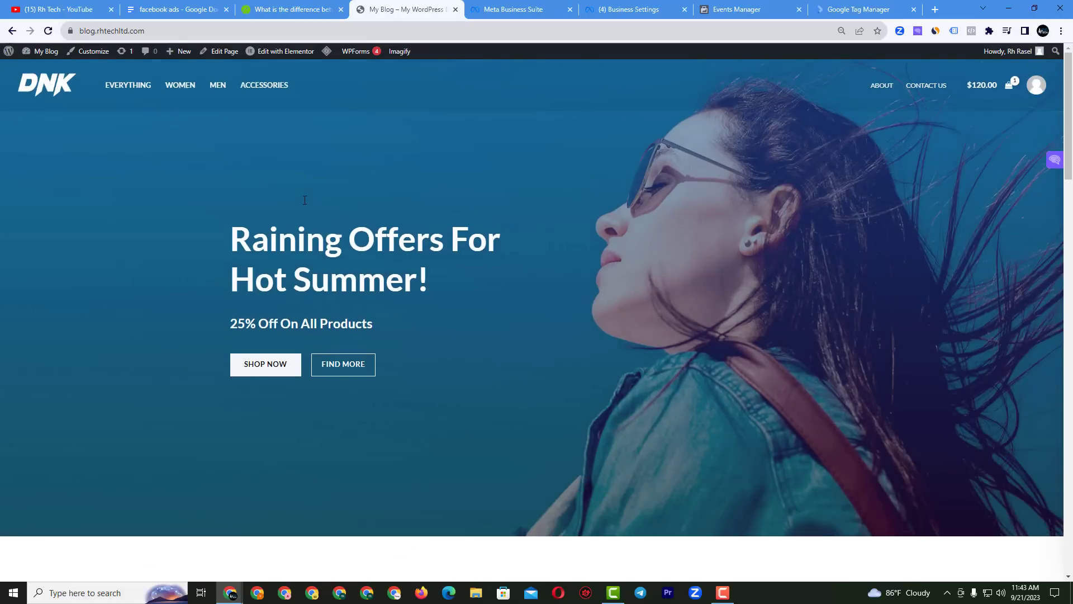
scroll(337, 127, "down", 7)
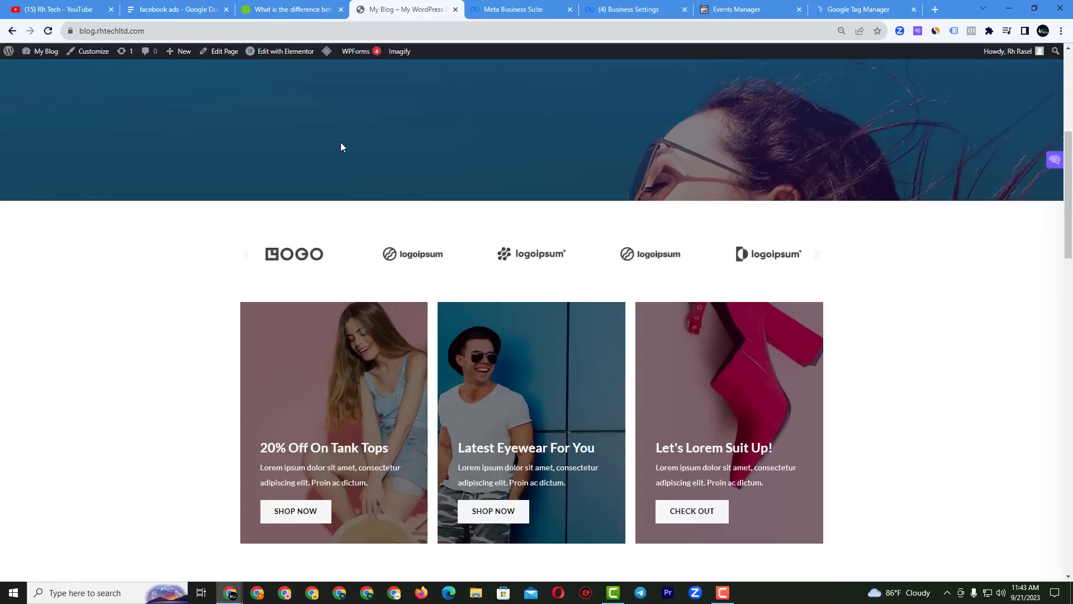
scroll(343, 157, "down", 2)
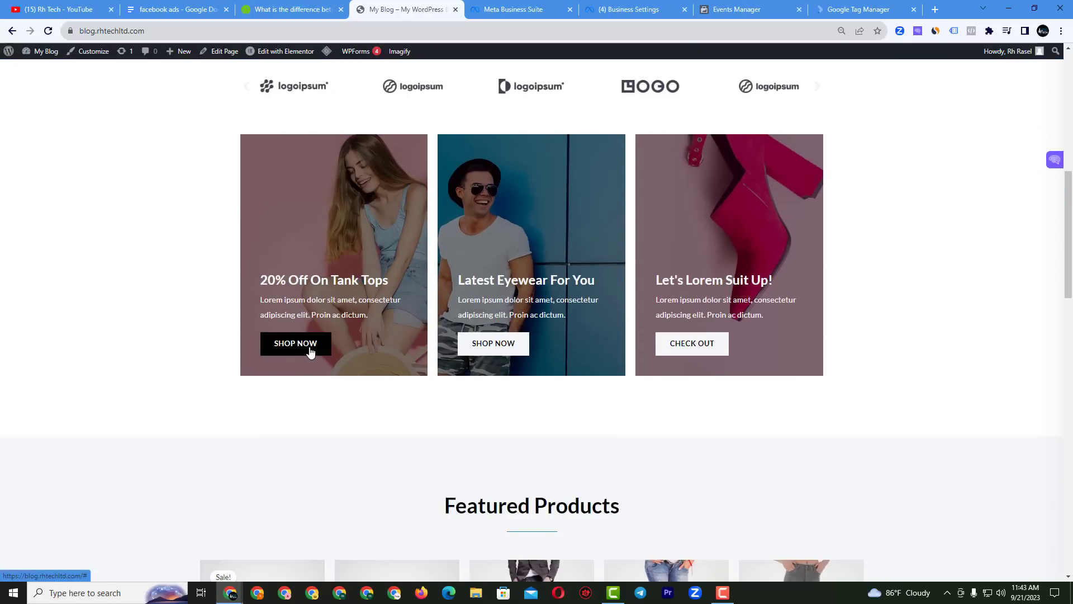
left_click(292, 352)
scroll(437, 349, "down", 15)
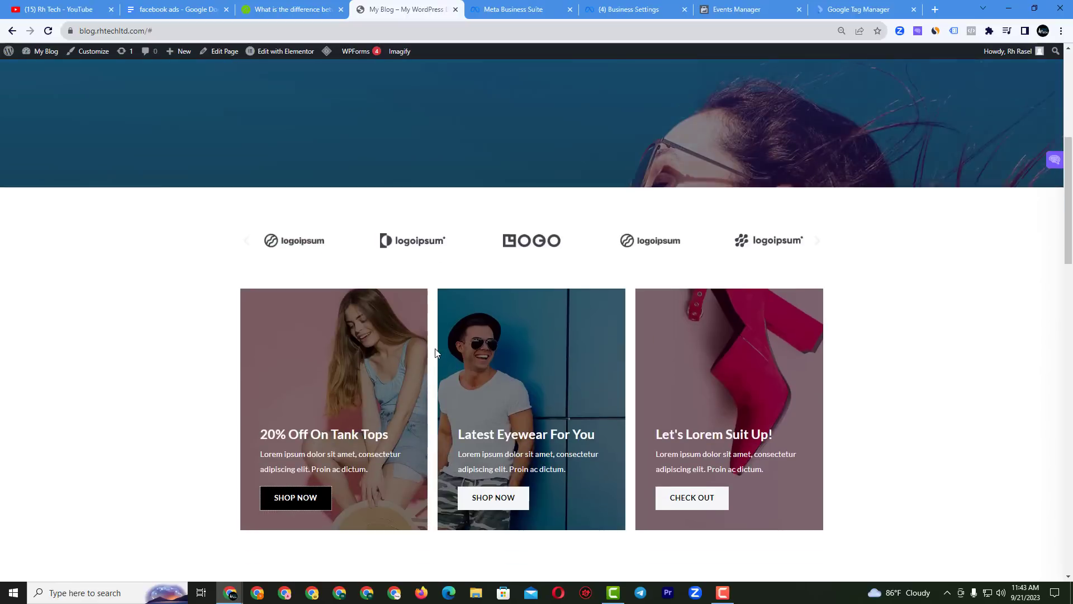
left_click(235, 363)
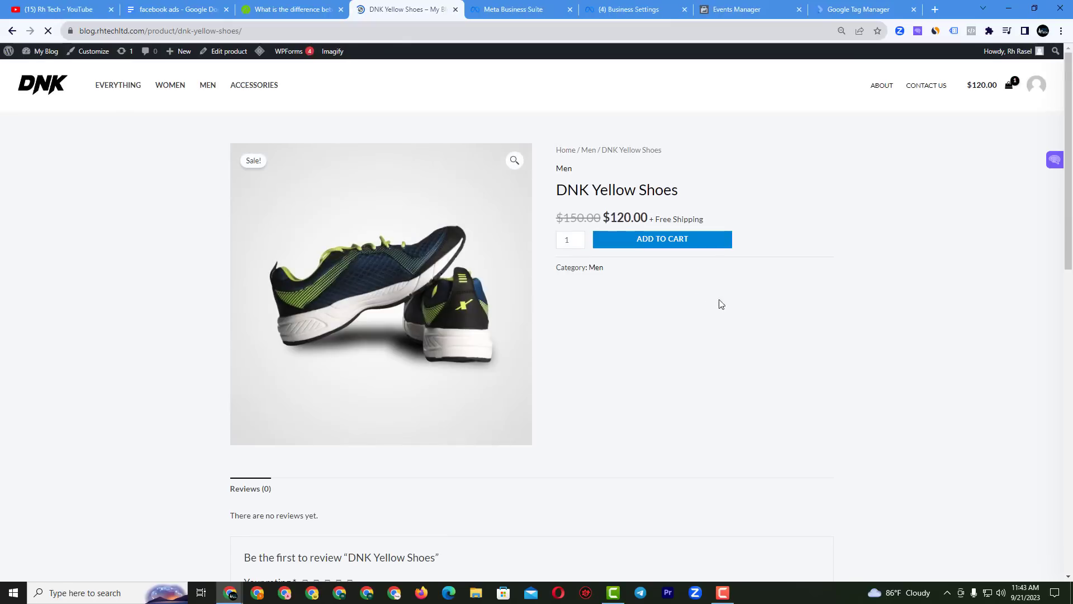
left_click(663, 245)
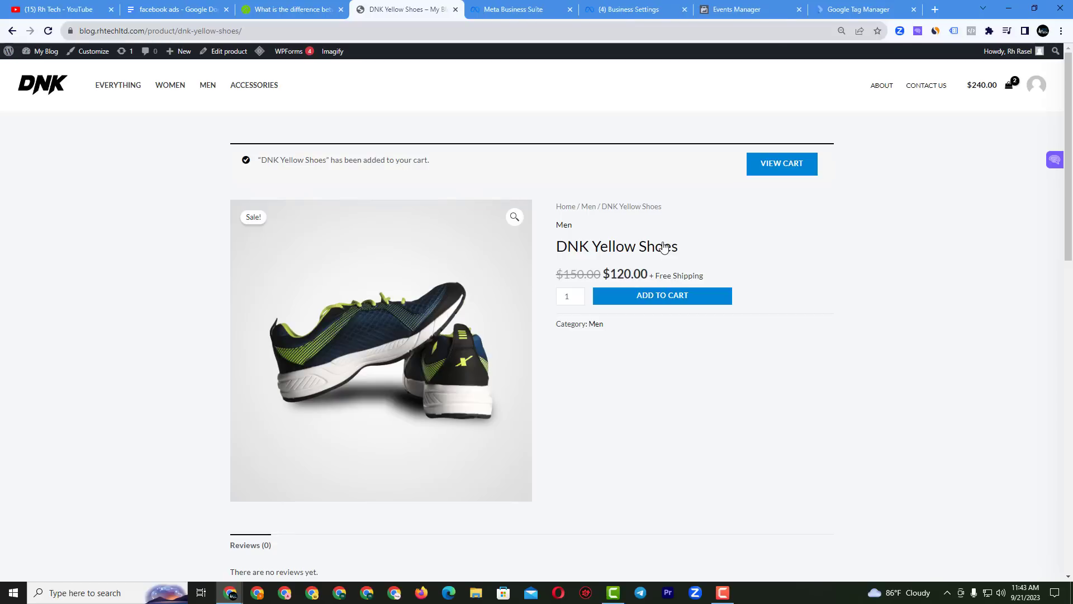
left_click(799, 167)
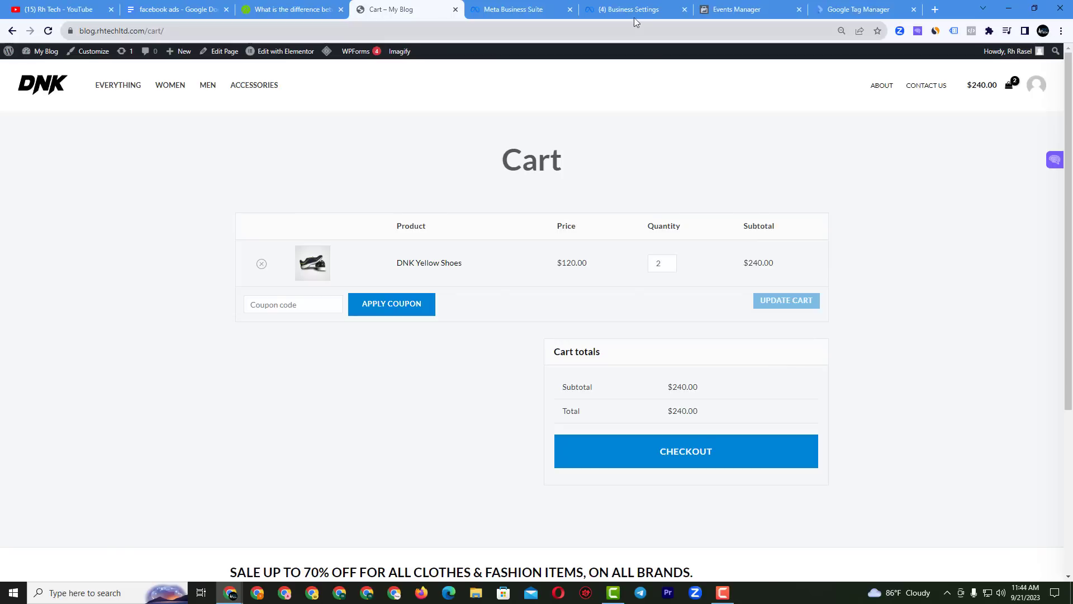
Review the marc.it article's data flow diagram, the Google Tag Manager workspace and the store's cart page
left_click(299, 10)
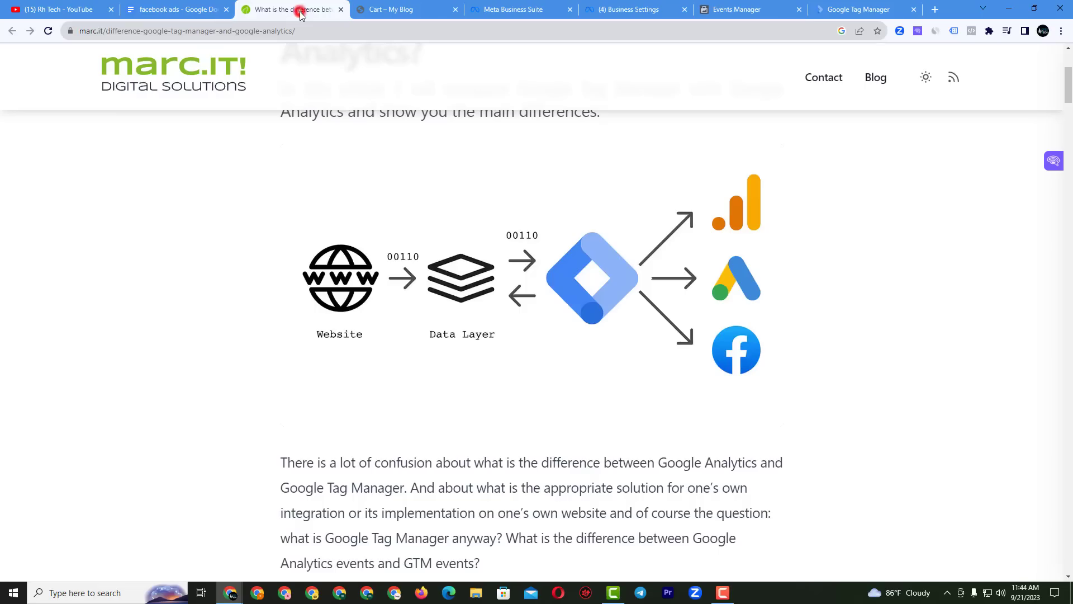
left_click(515, 7)
left_click(885, 6)
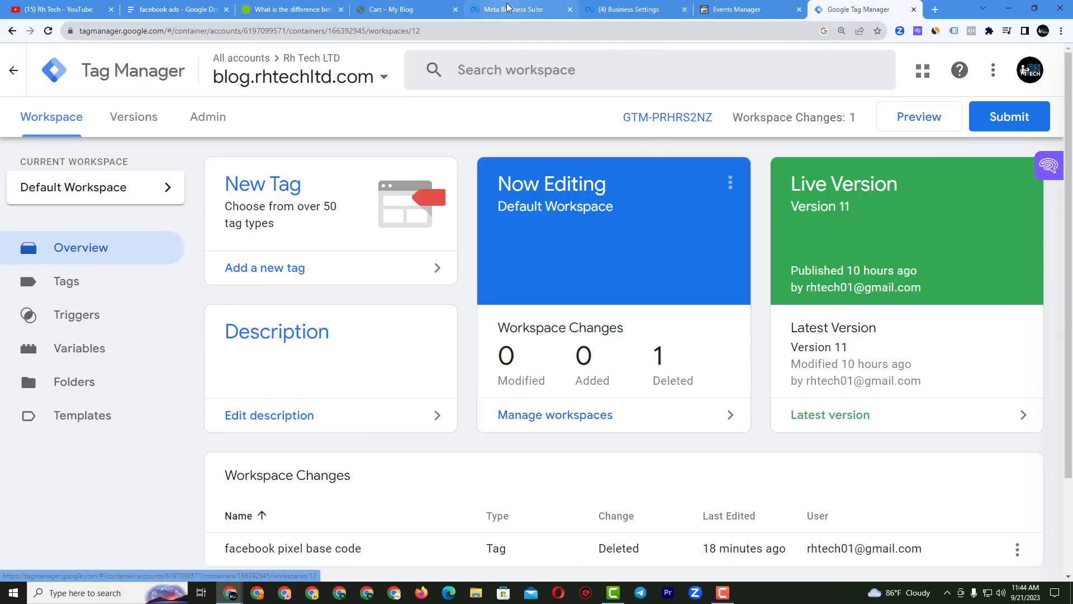
left_click(395, 9)
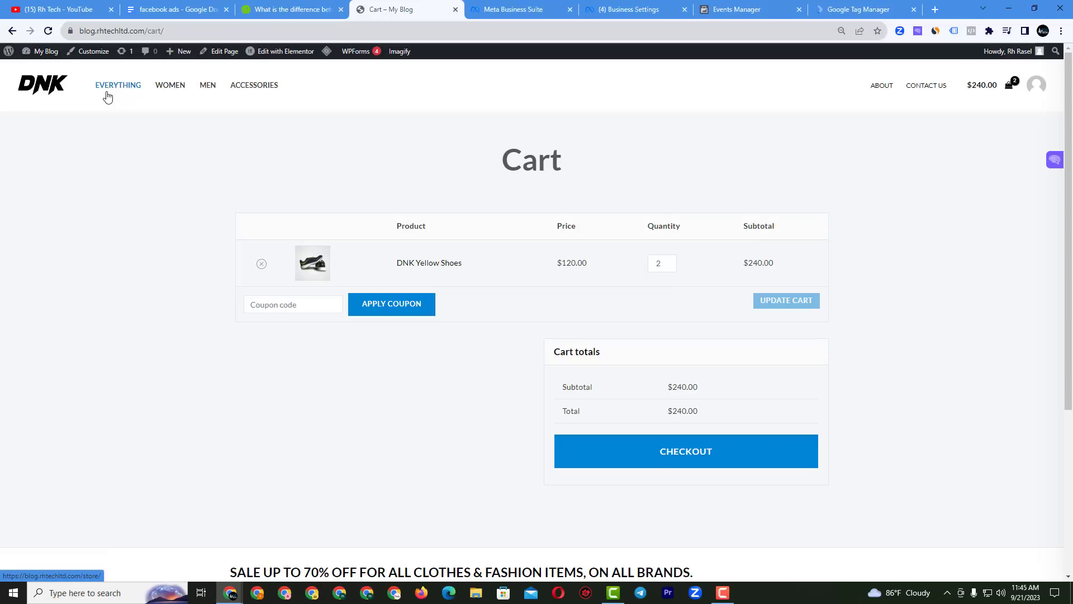
left_click(837, 10)
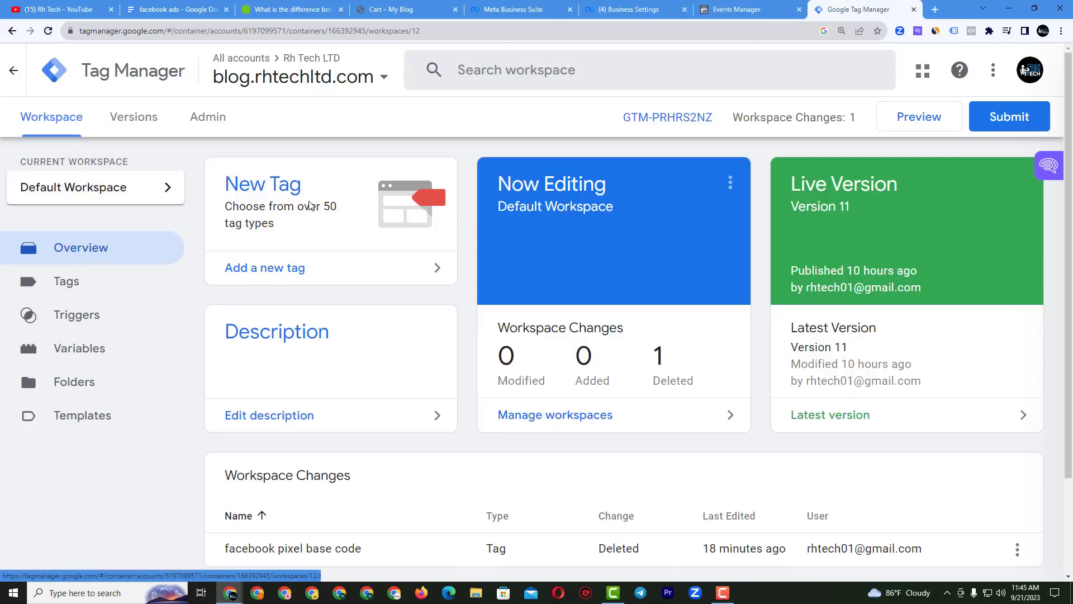
left_click(556, 8)
left_click(407, 8)
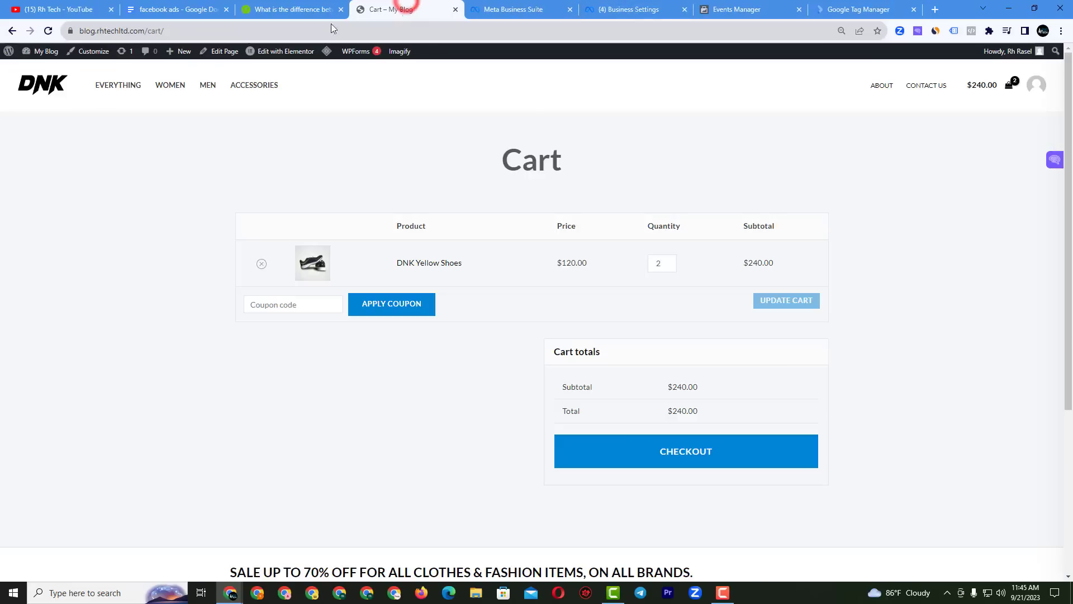
Open the store's Men category and look over its product listings
left_click(208, 85)
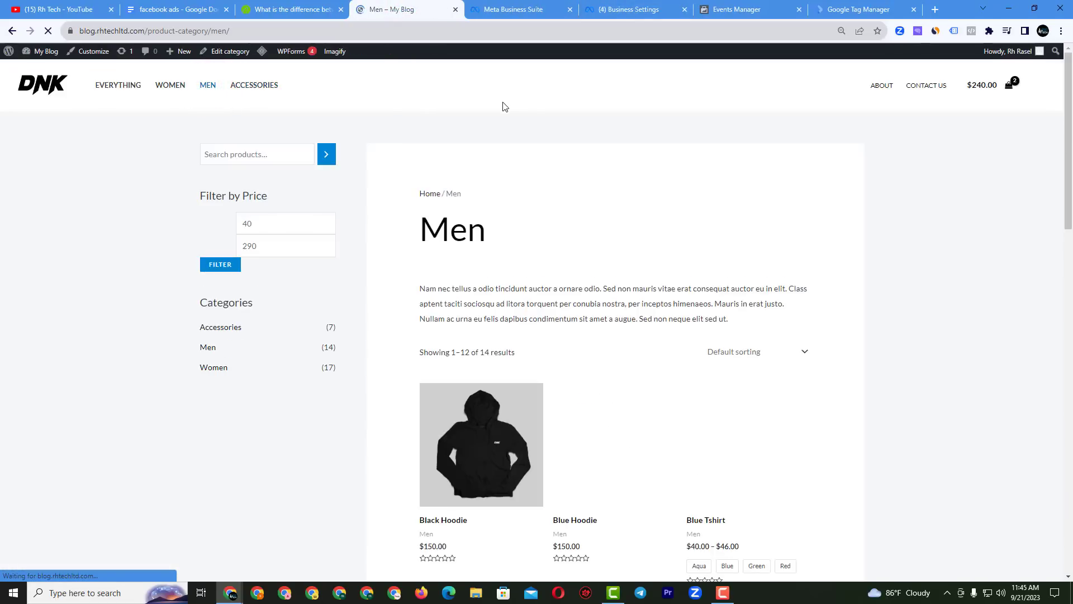
scroll(425, 313, "down", 3)
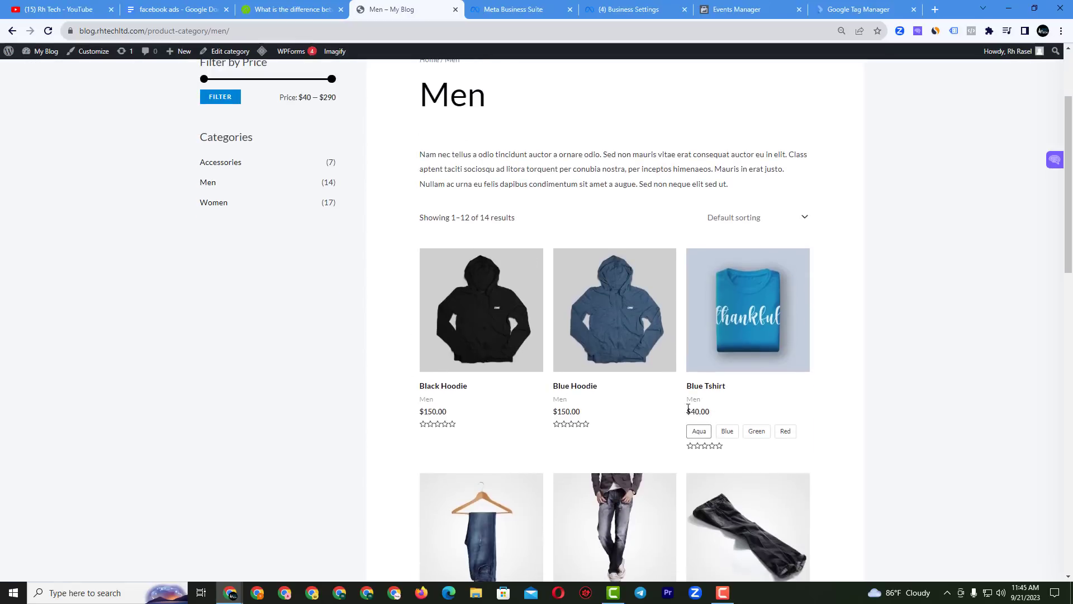
scroll(687, 408, "down", 3)
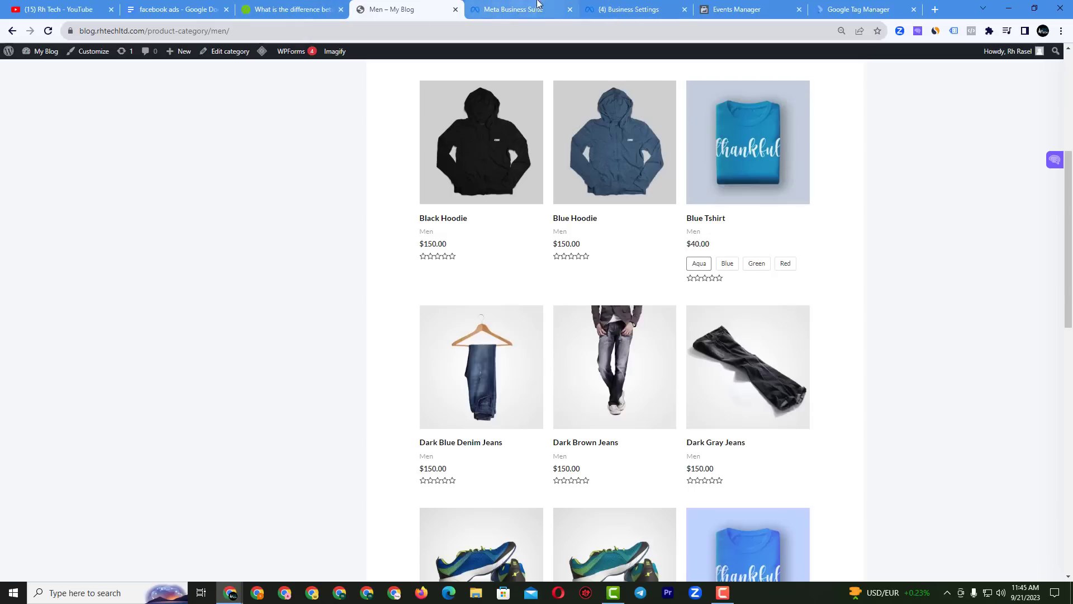
Switch to Events Manager to review the pixel's base code installation instructions, and return to Google Tag Manager
left_click(604, 7)
left_click(729, 6)
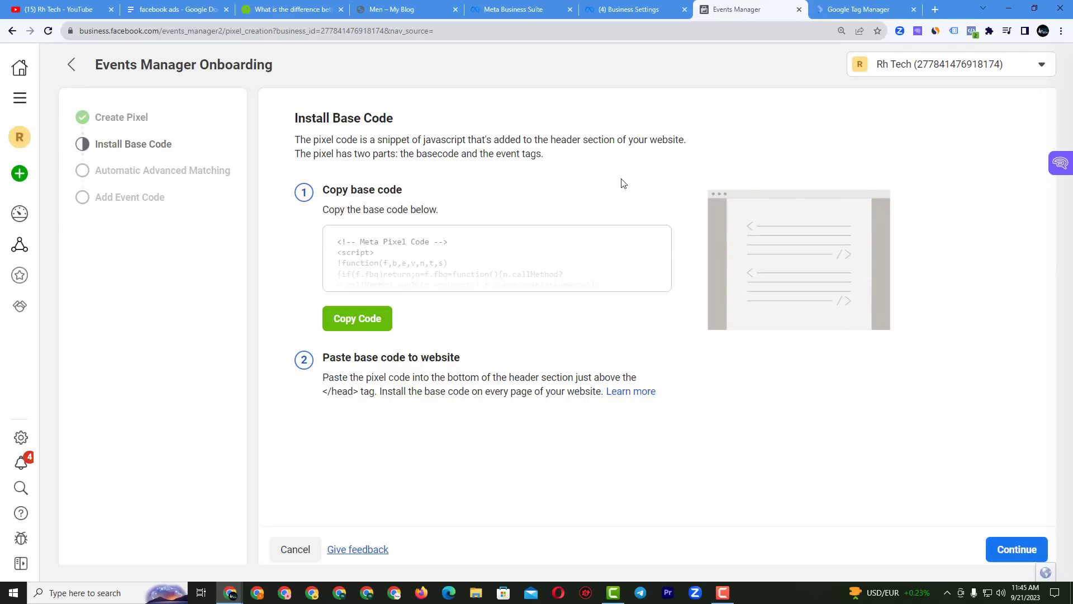
left_click(825, 10)
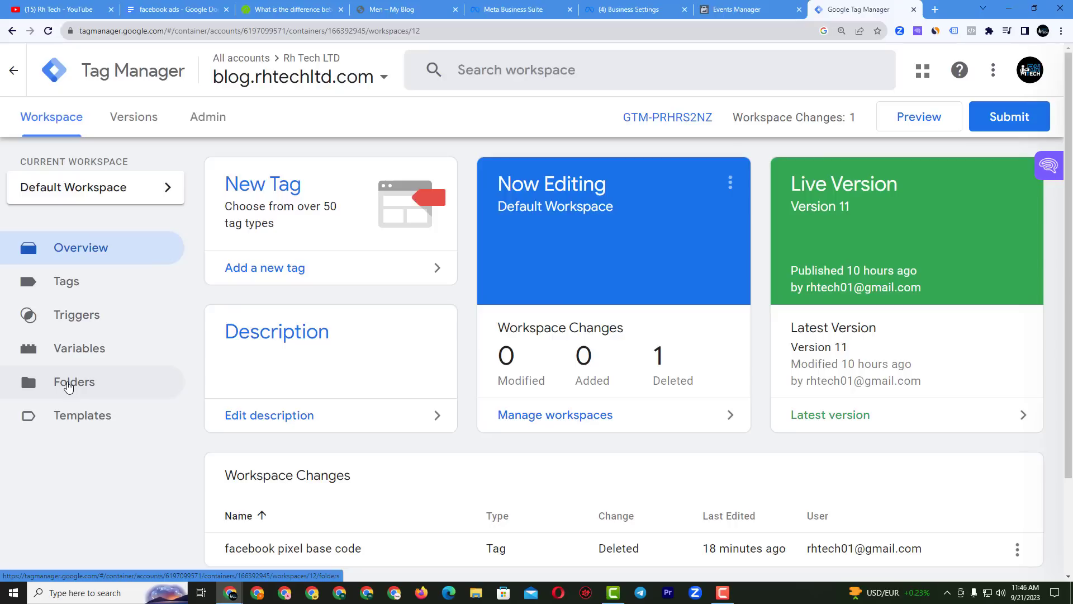
Delete the Facebook Pixel tag template from the container's templates
left_click(90, 419)
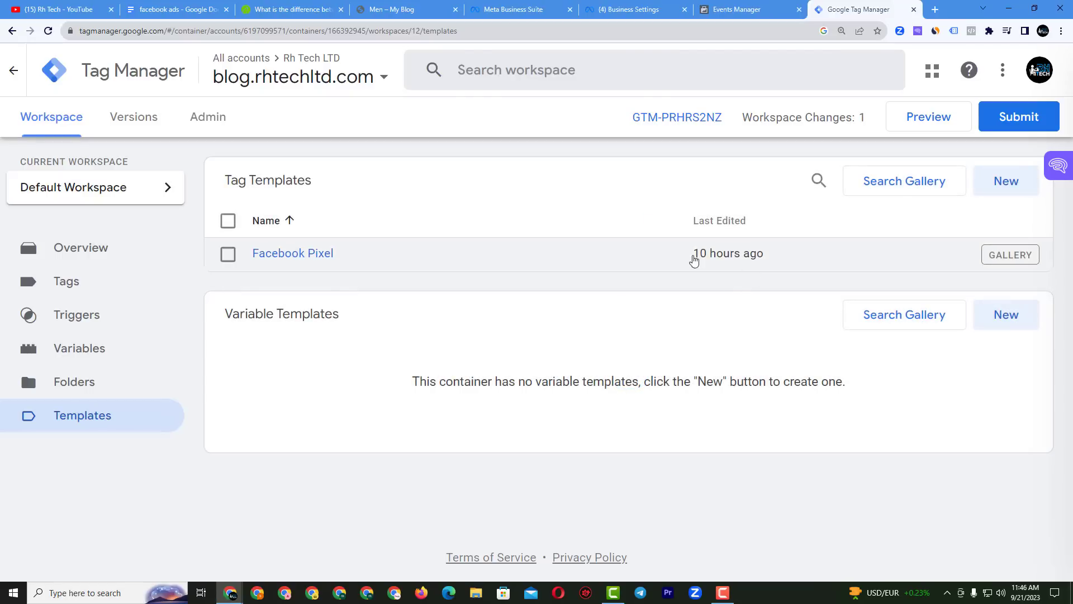
left_click(229, 255)
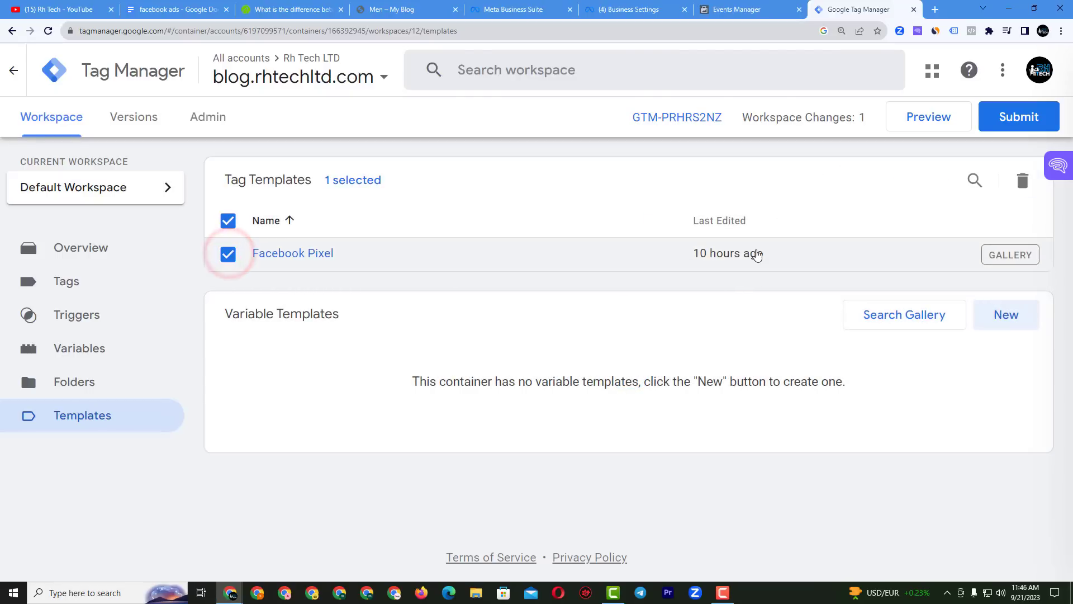
left_click(1029, 182)
left_click(708, 255)
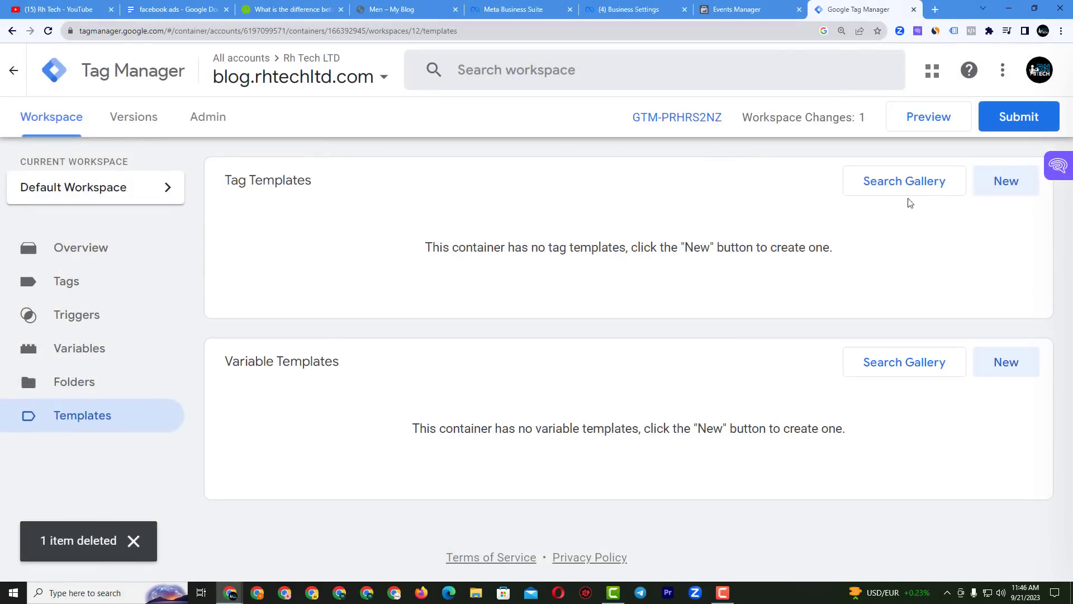
Browse the Community Template Gallery for tag templates and close it without importing one
left_click(916, 186)
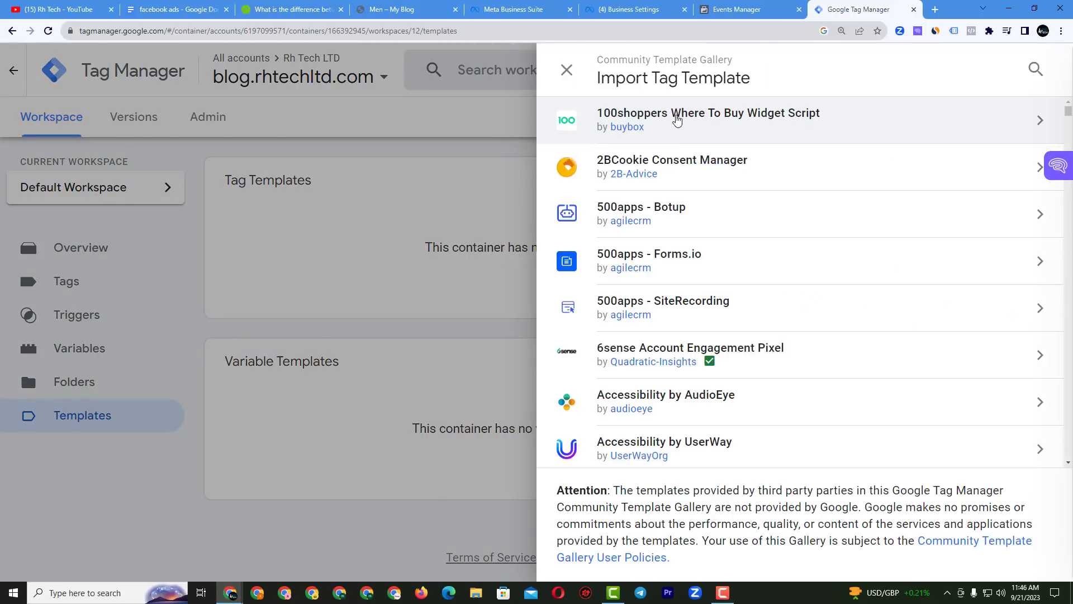
scroll(688, 190, "down", 10)
scroll(687, 193, "down", 20)
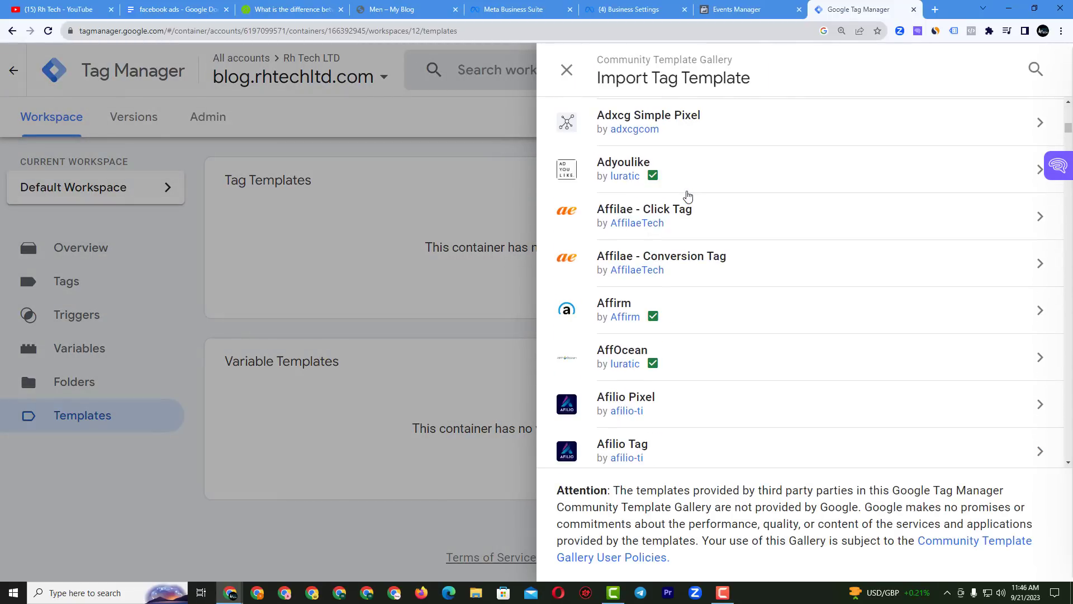
scroll(688, 195, "down", 20)
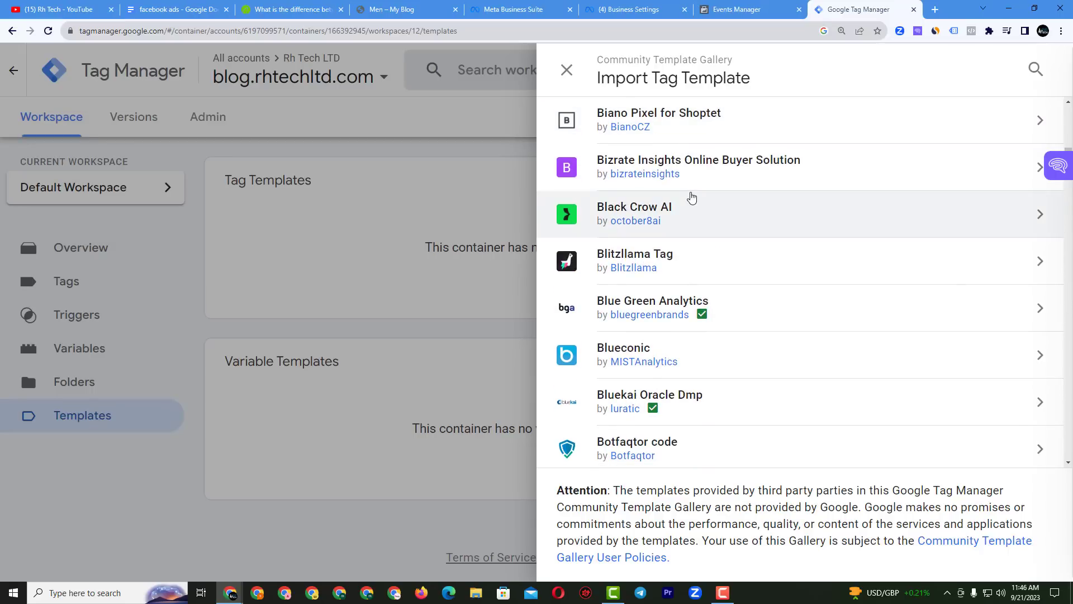
left_click(567, 70)
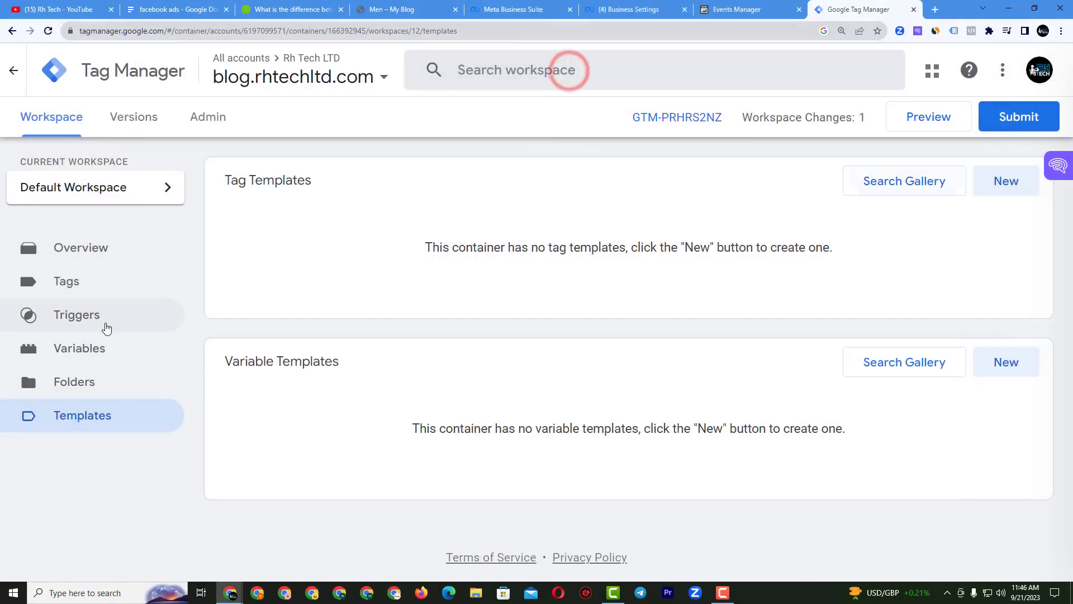
Create a new tag in the container and name it "Rh Tech Pixel Base Code"
left_click(67, 283)
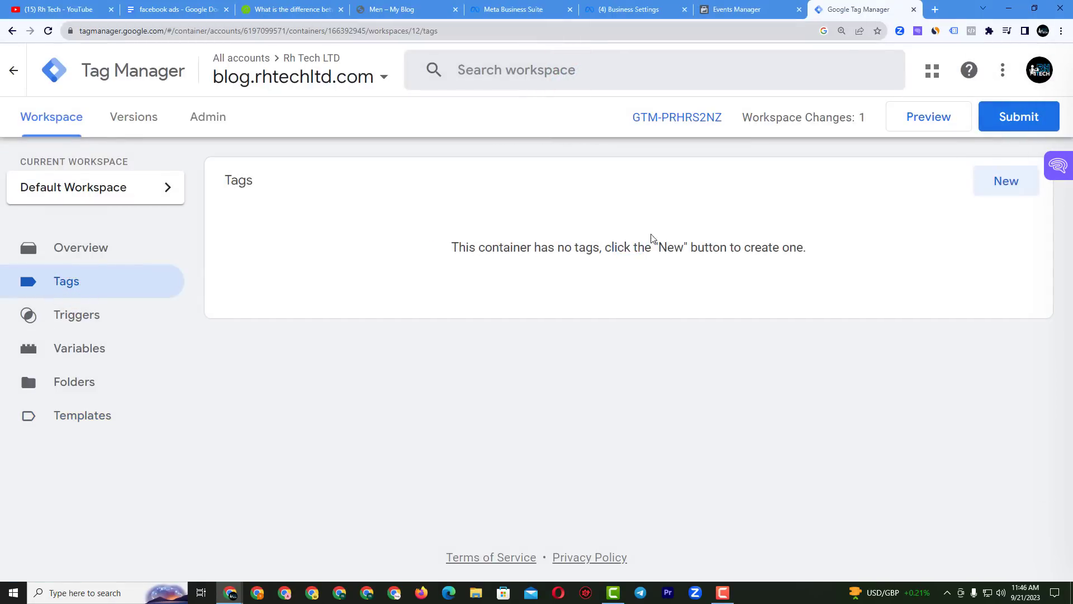
left_click(997, 188)
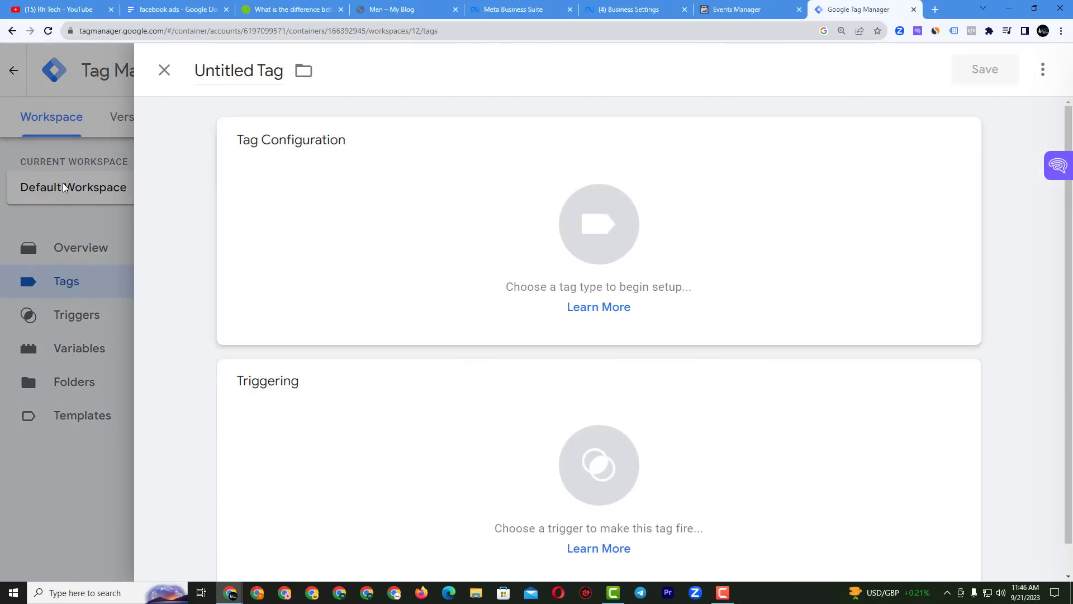
left_click(234, 70)
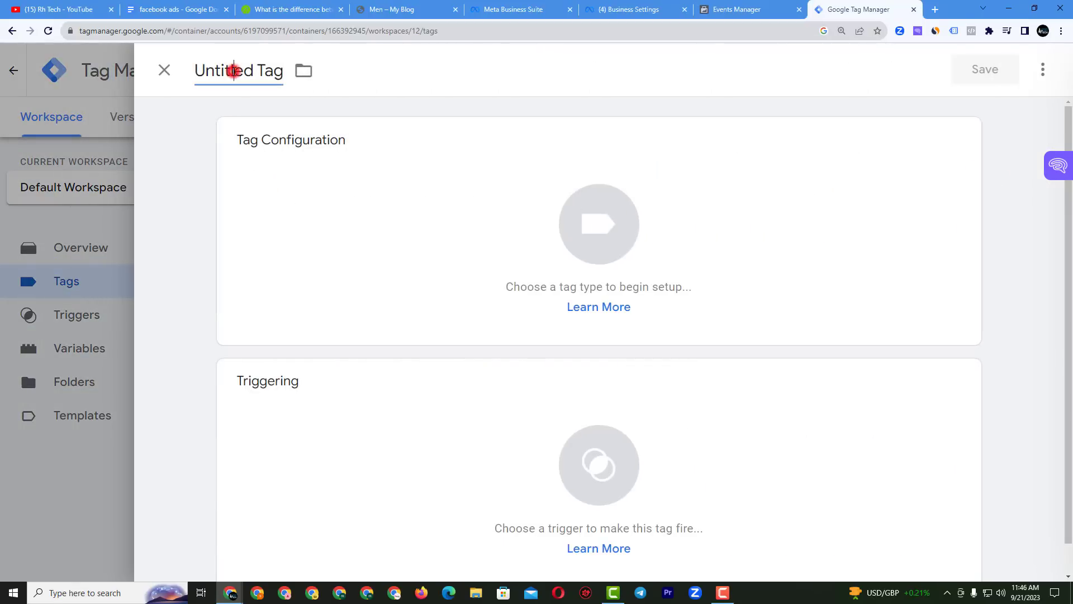
triple_click(233, 70)
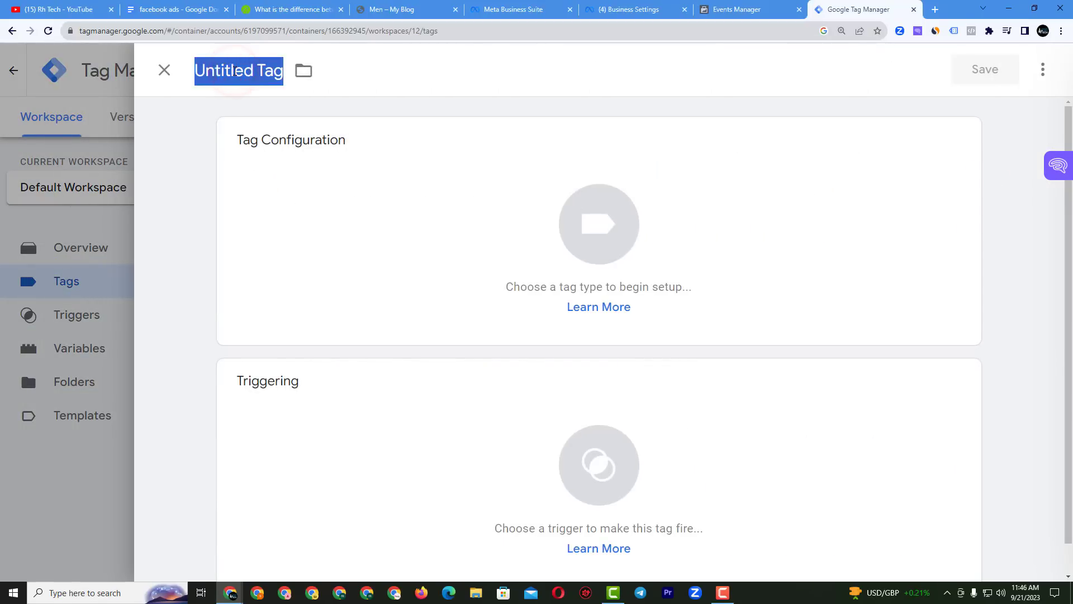
type("Rh Tech ")
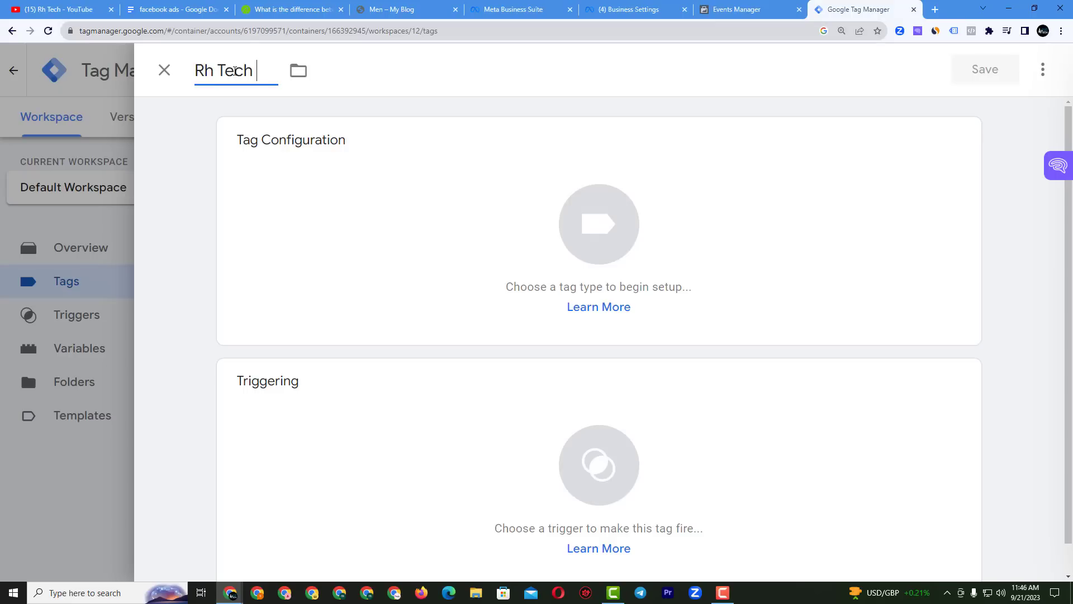
type("Pixel Base ")
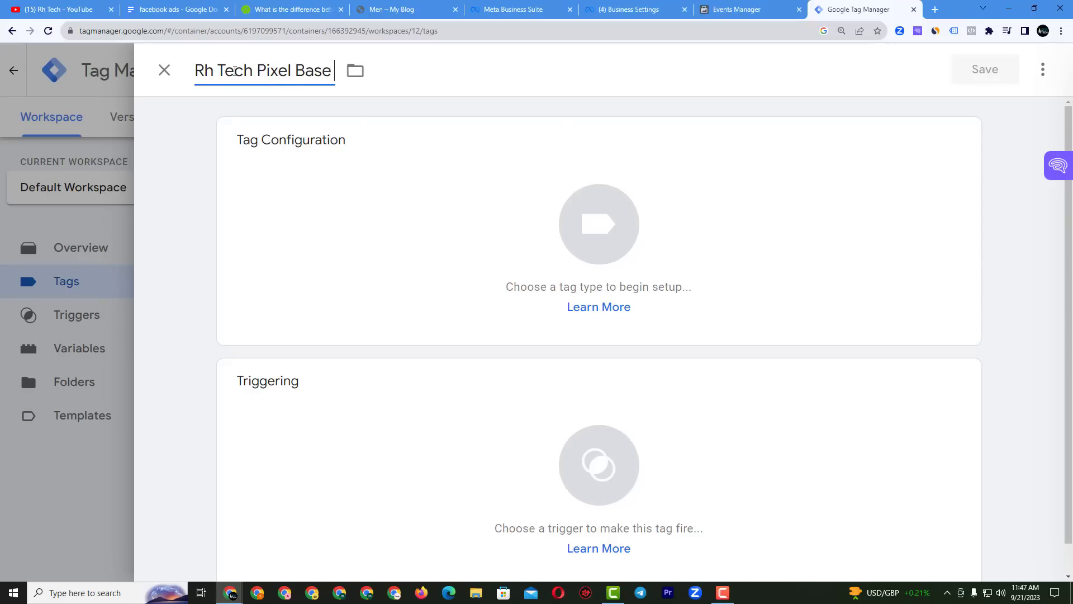
type("Code")
Set the new tag's type to Custom HTML
left_click(282, 147)
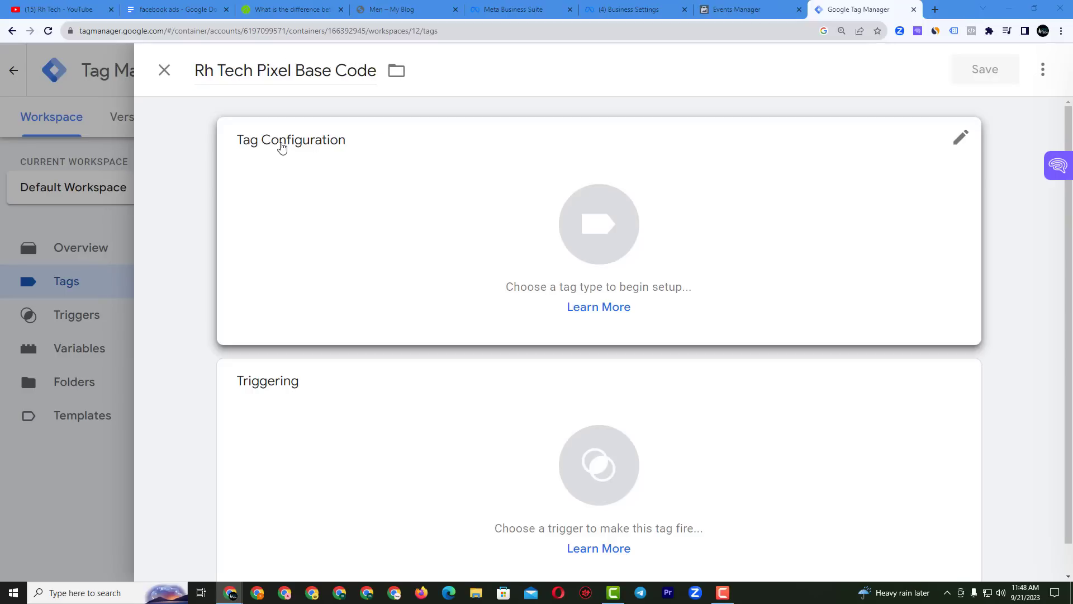
left_click(305, 148)
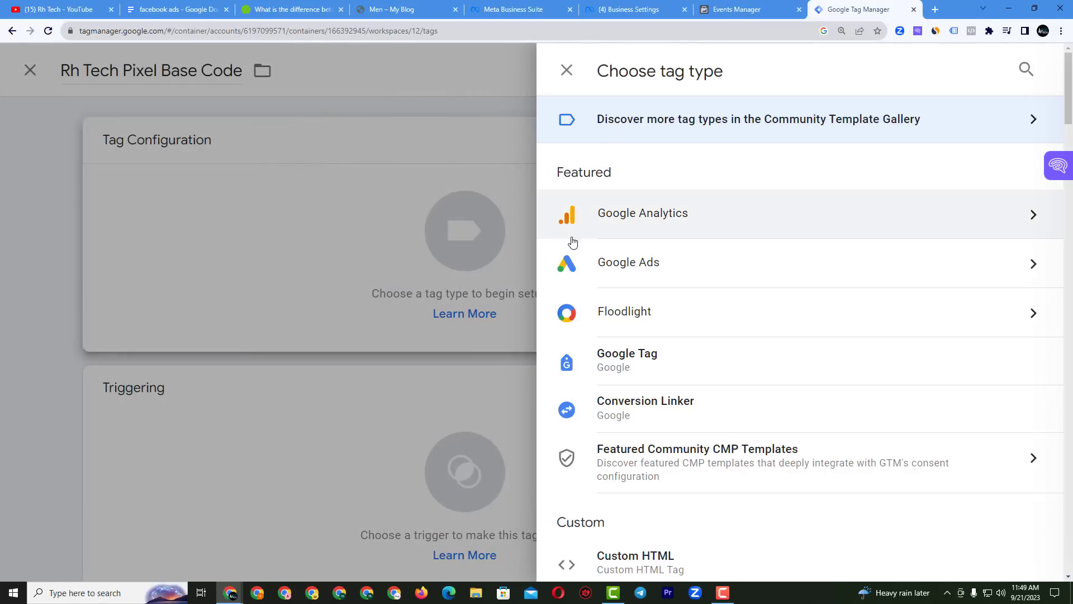
scroll(639, 260, "down", 6)
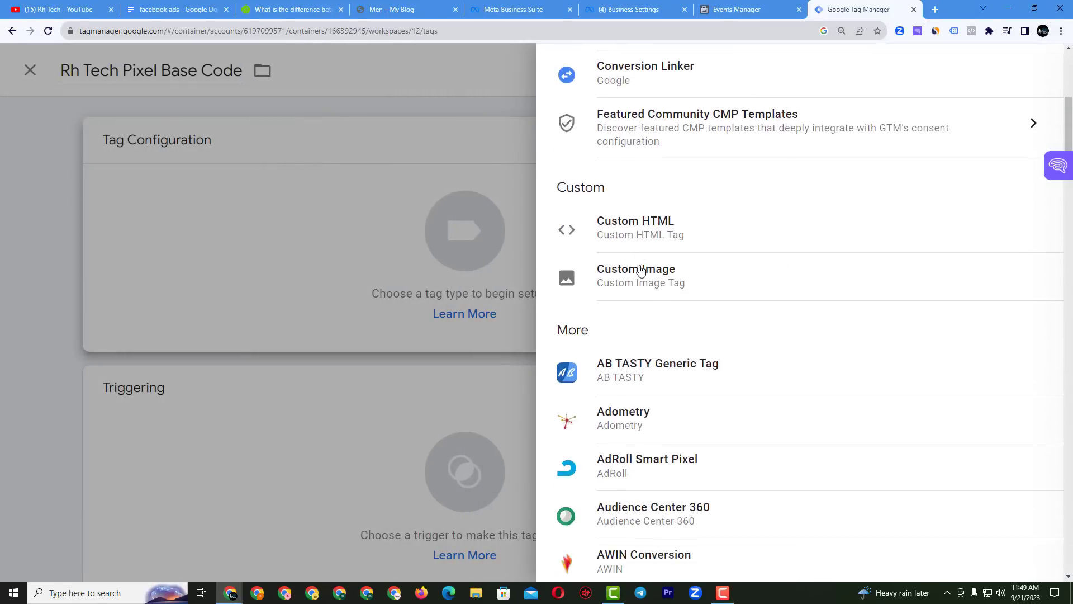
scroll(641, 270, "down", 20)
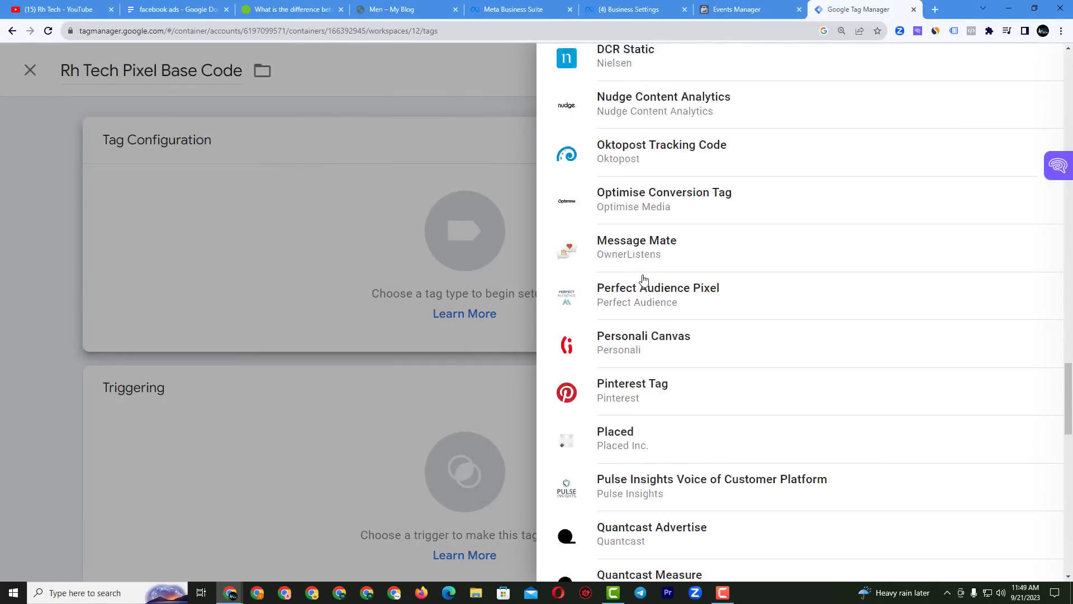
scroll(643, 280, "up", 20)
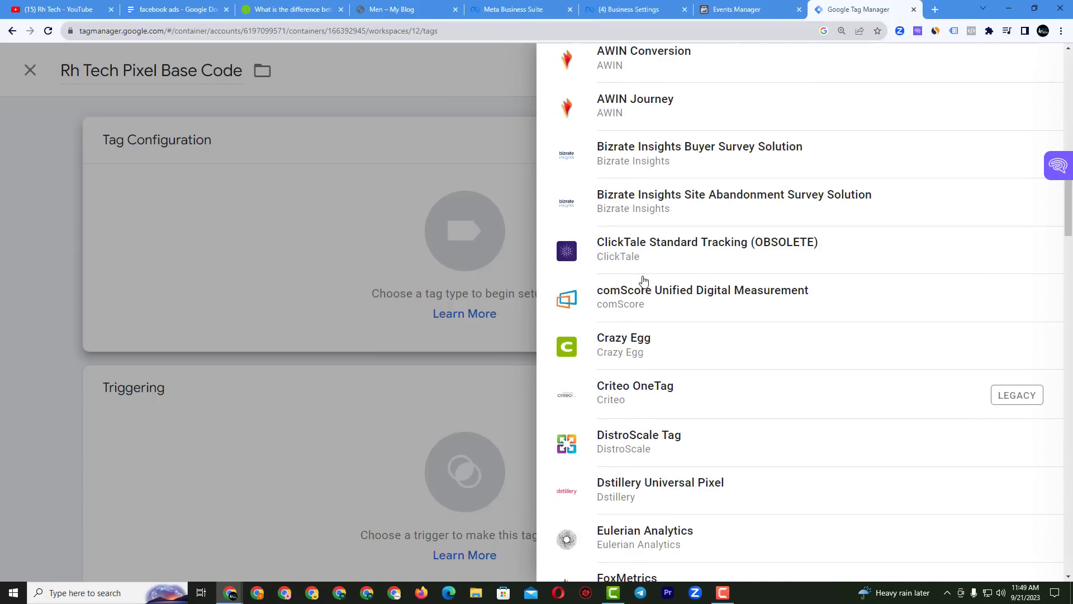
scroll(644, 280, "up", 10)
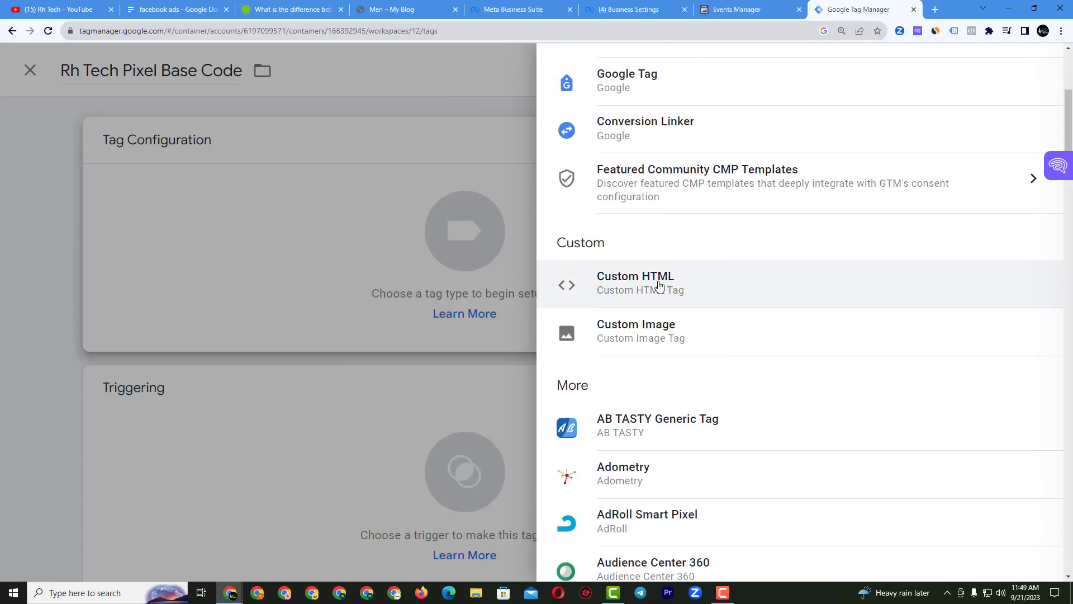
left_click(659, 285)
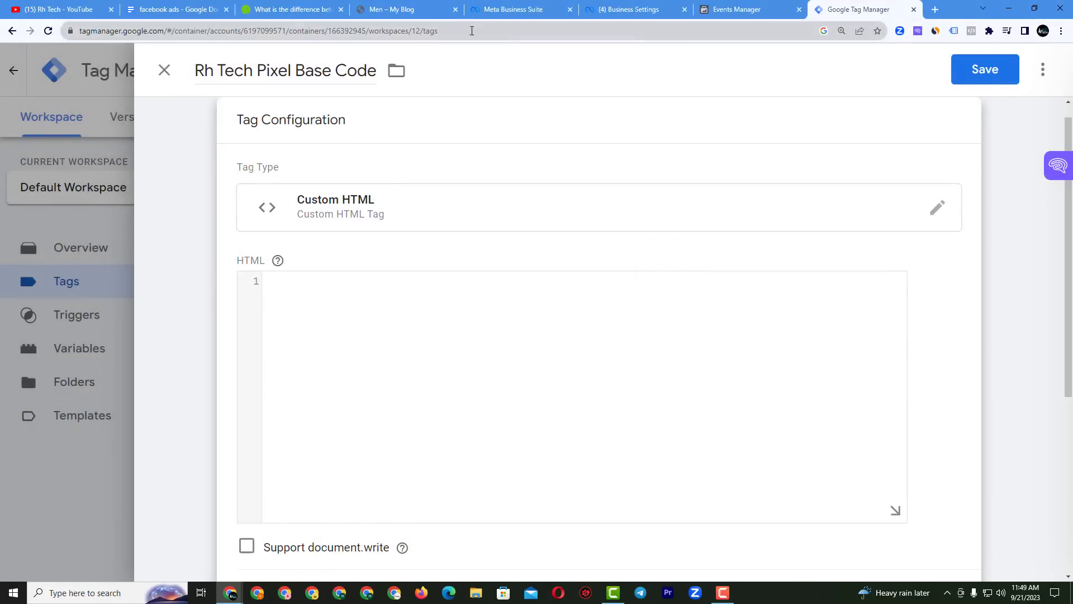
Copy the Meta Pixel base code from Events Manager and paste it into the Custom HTML tag's code field in Google Tag Manager
left_click(620, 9)
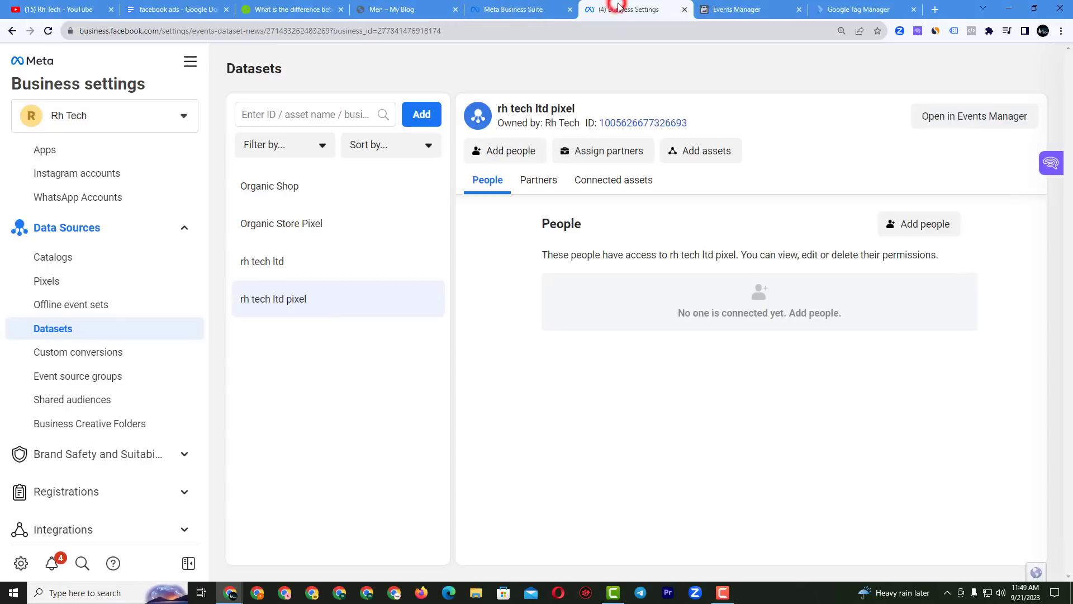
left_click(521, 6)
left_click(733, 9)
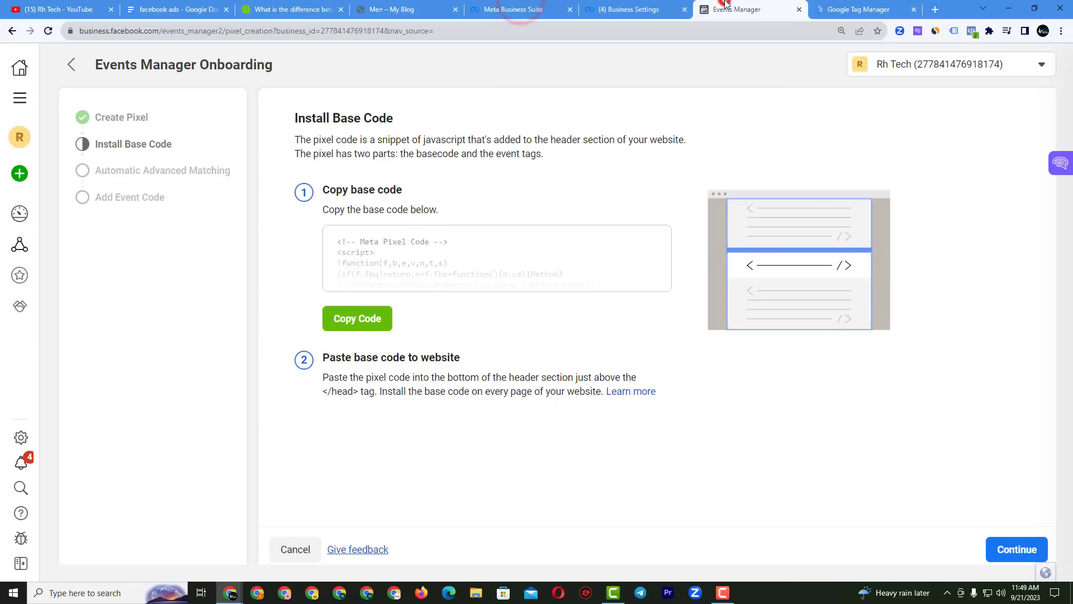
left_click(374, 306)
left_click(861, 10)
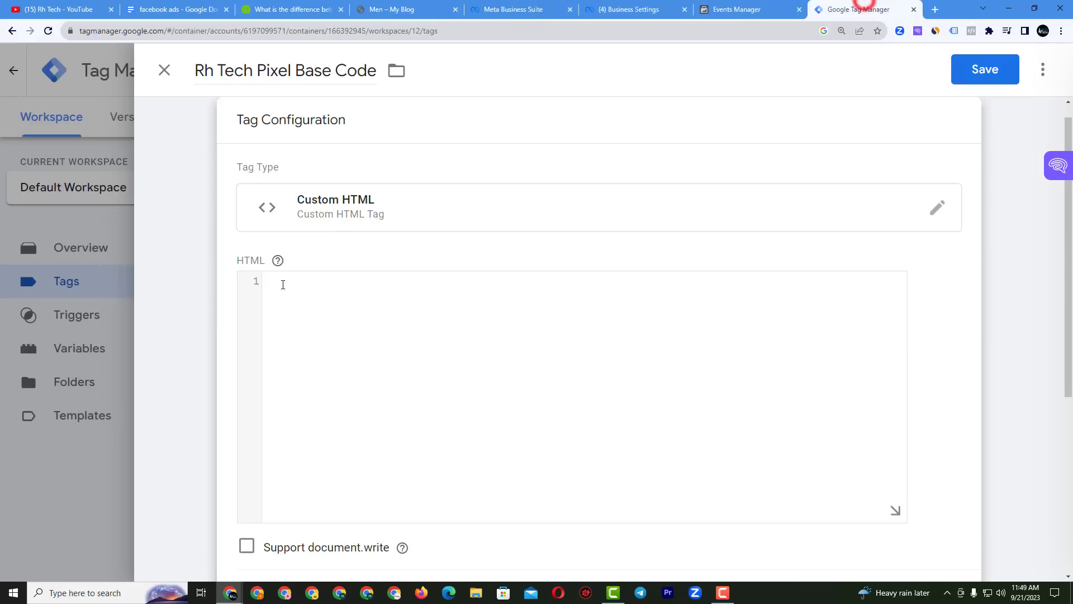
right_click(283, 283)
left_click(316, 370)
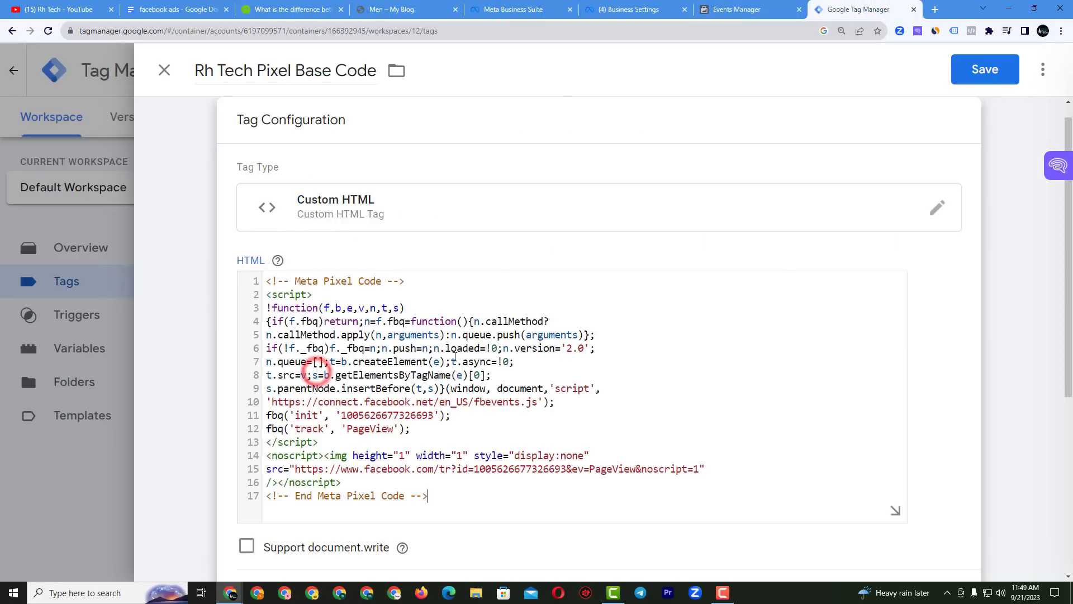
Examine the pasted base code, highlighting the pixel ID and the PageView event, and look over the tag's remaining settings
scroll(447, 359, "down", 2)
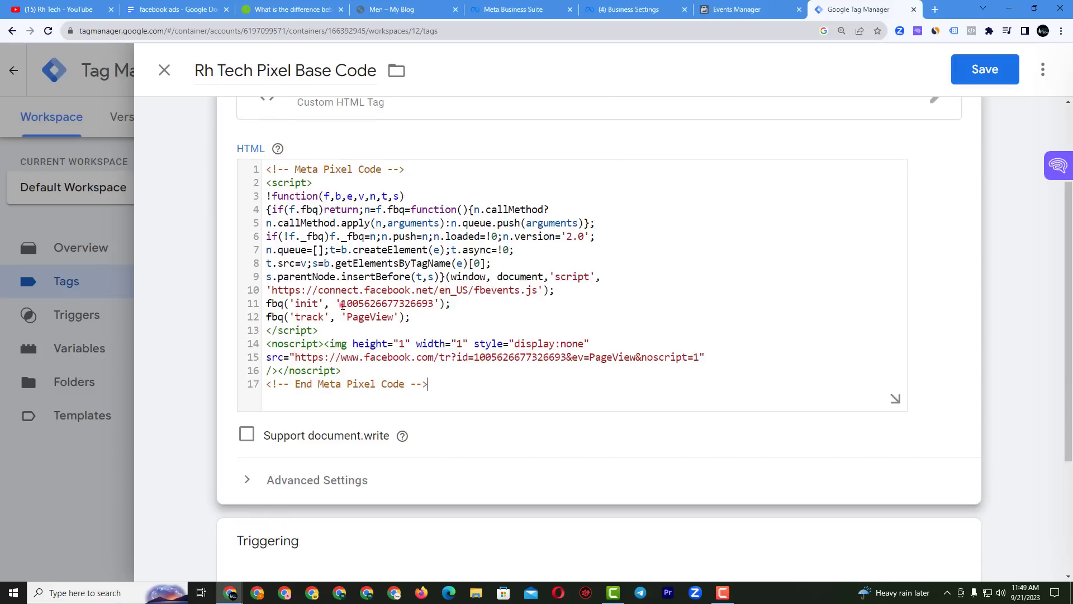
left_click_drag(342, 305, 435, 306)
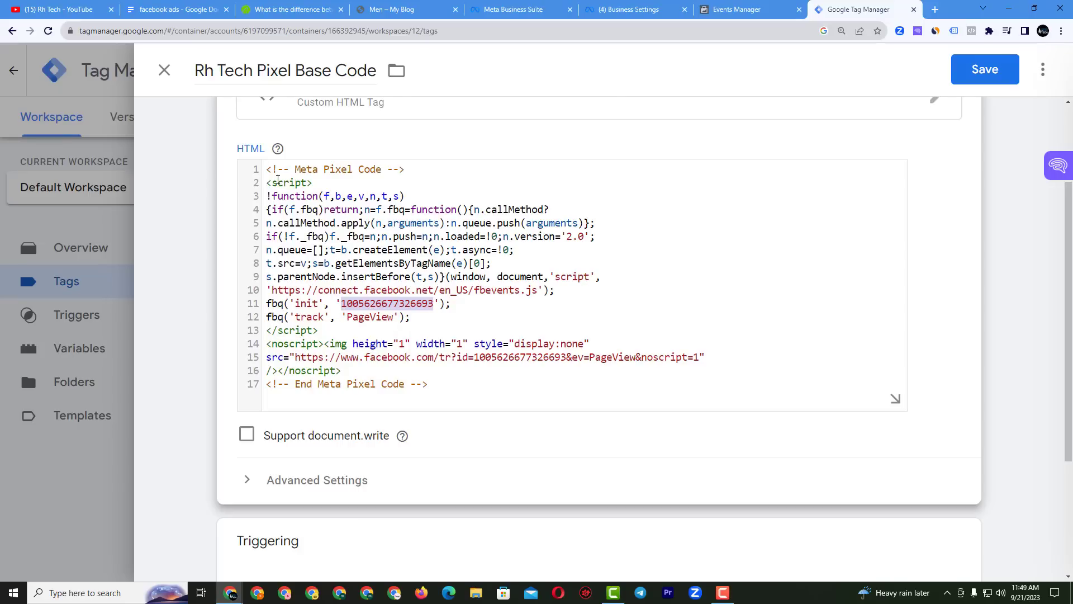
double_click(349, 317)
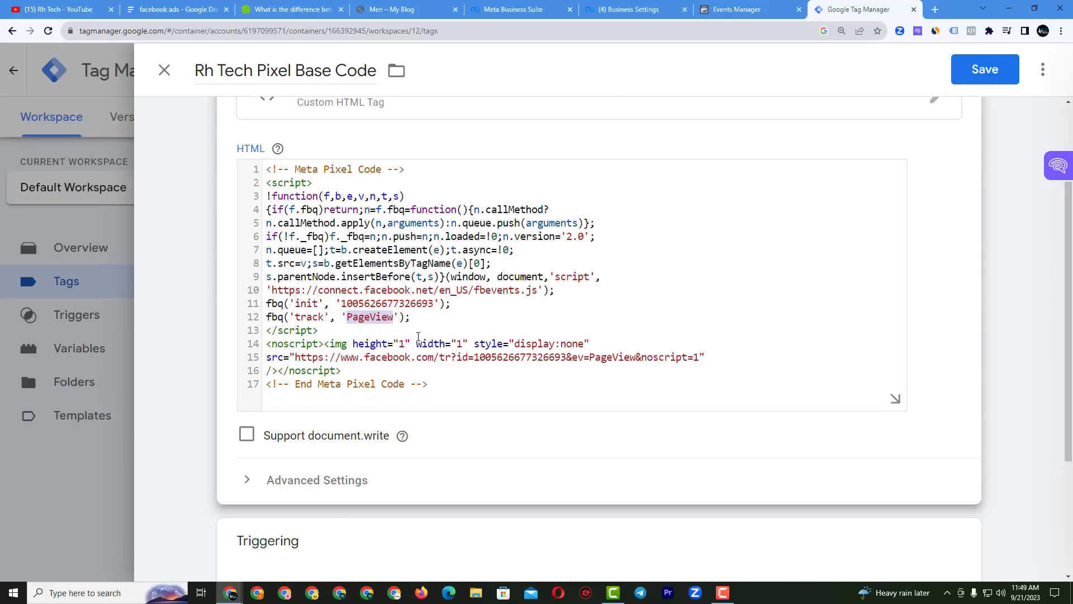
scroll(597, 363, "down", 2)
scroll(597, 363, "up", 5)
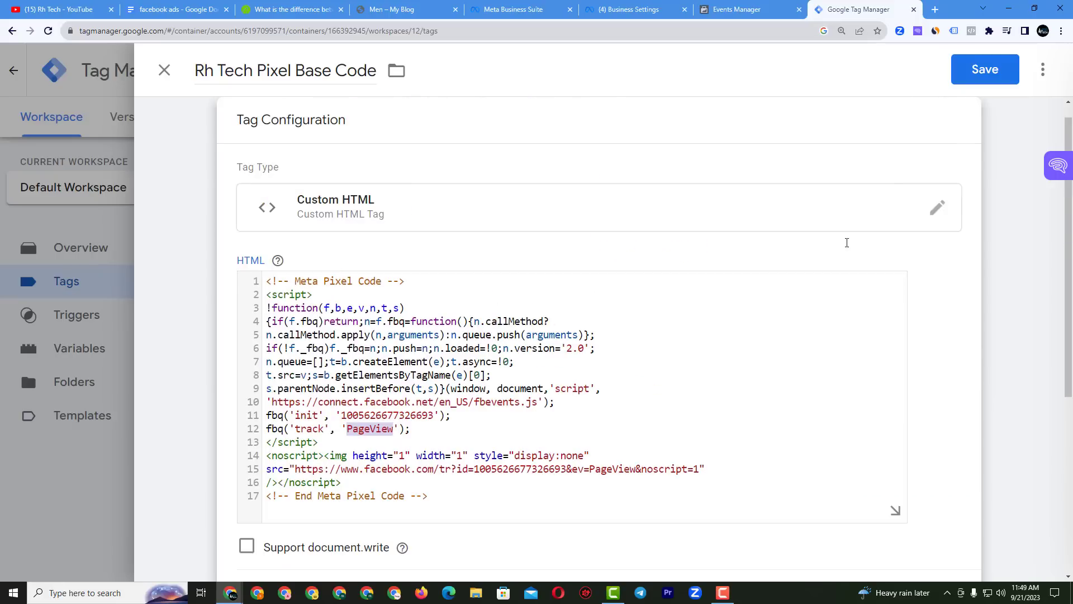
scroll(748, 300, "down", 5)
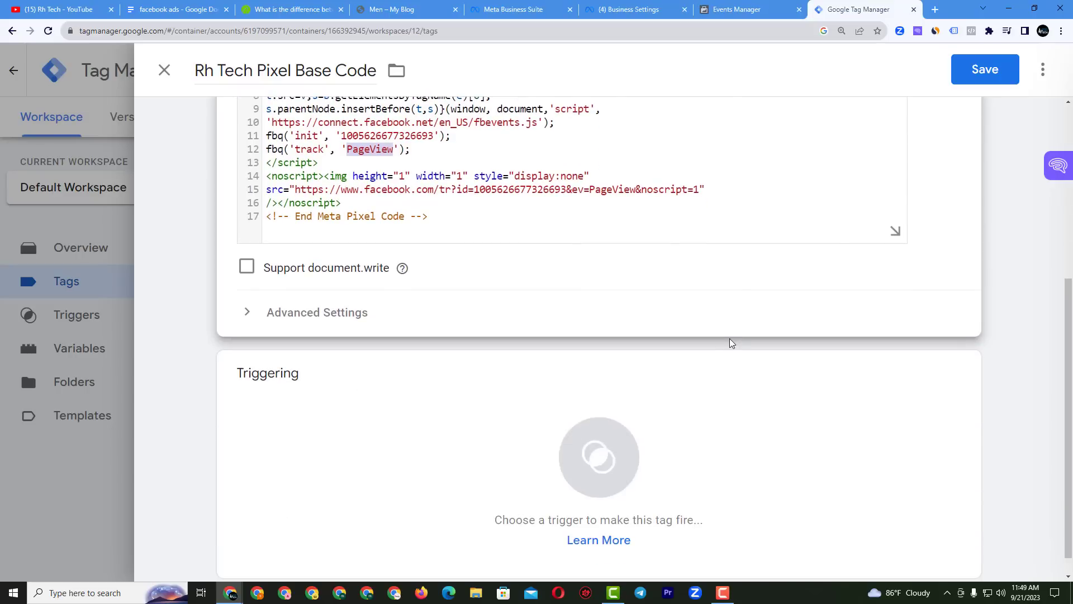
scroll(736, 336, "up", 3)
scroll(739, 329, "down", 4)
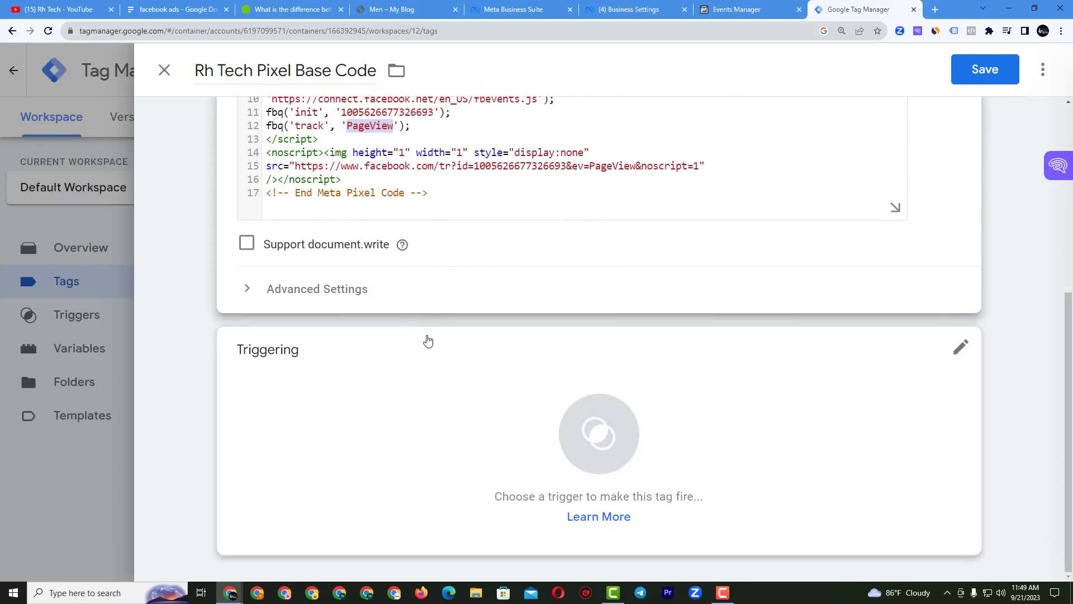
left_click(457, 377)
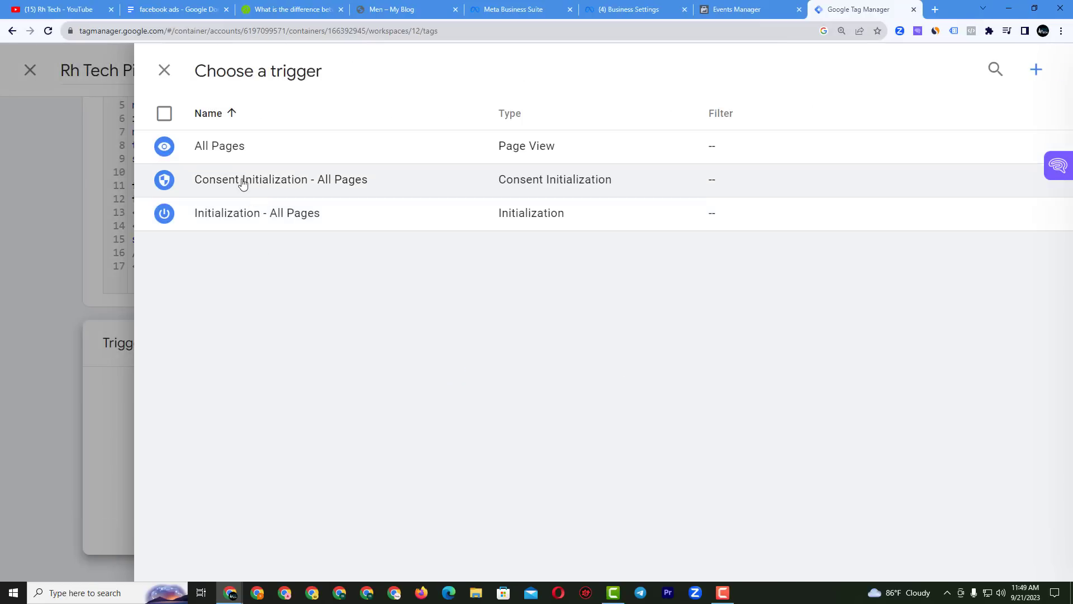
left_click(163, 148)
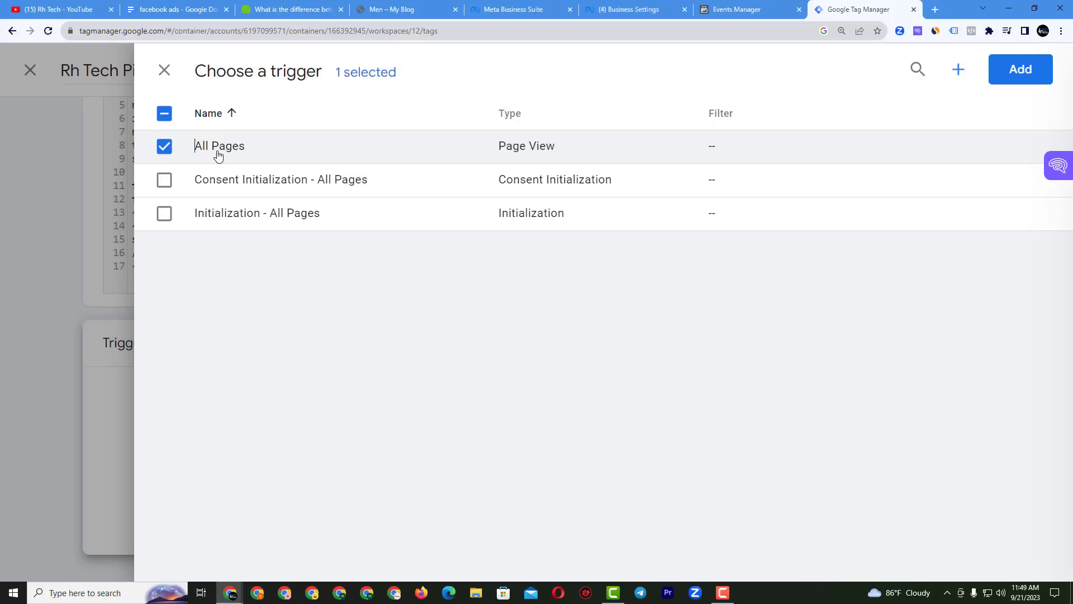
left_click(164, 72)
scroll(470, 301, "up", 4)
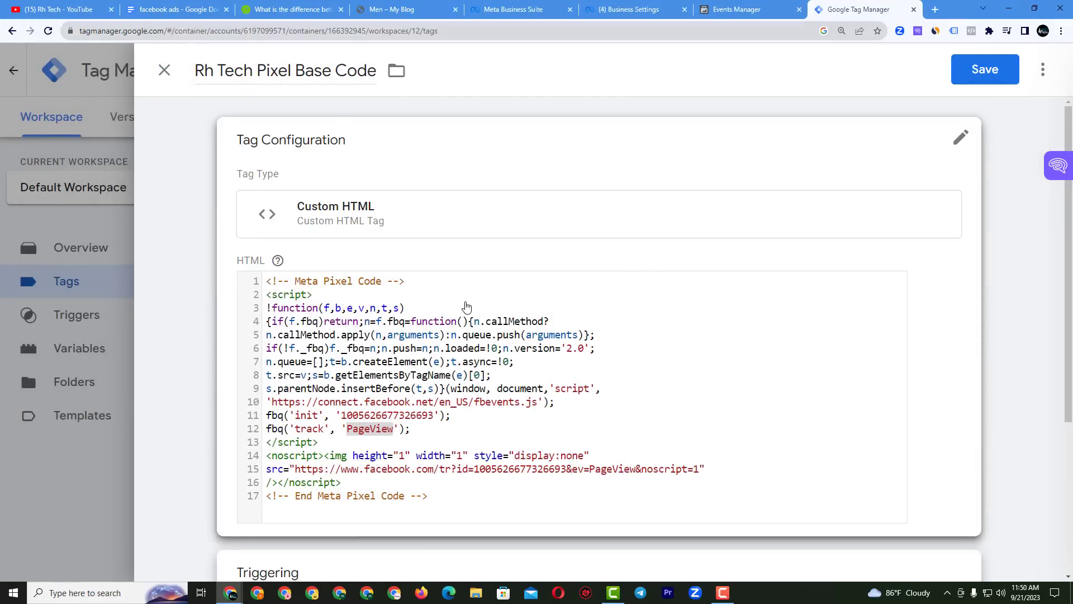
Save the tag without assigning a firing trigger
left_click(971, 83)
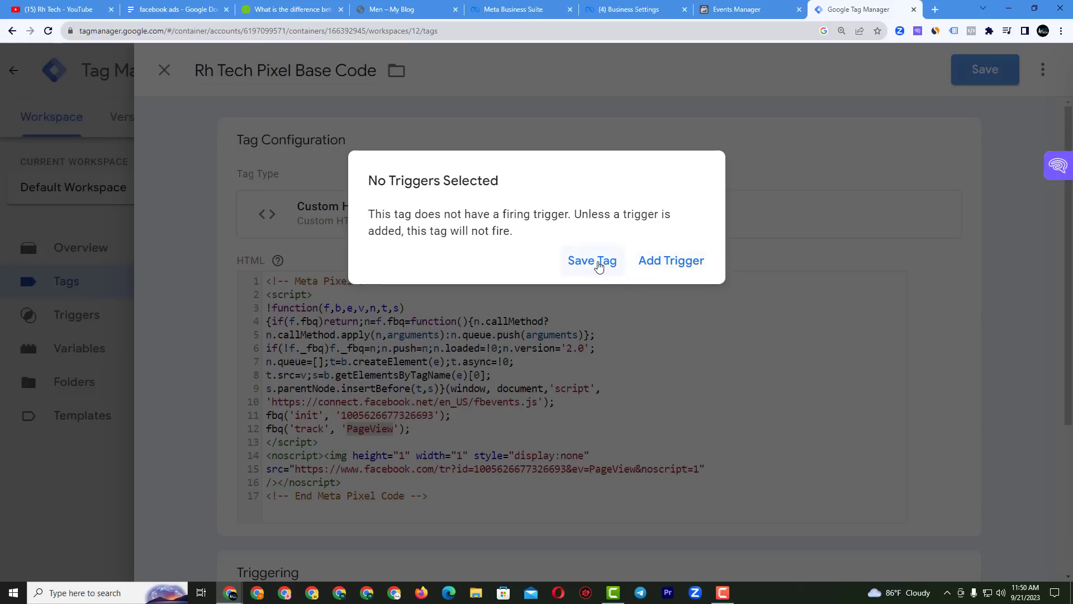
left_click(850, 246)
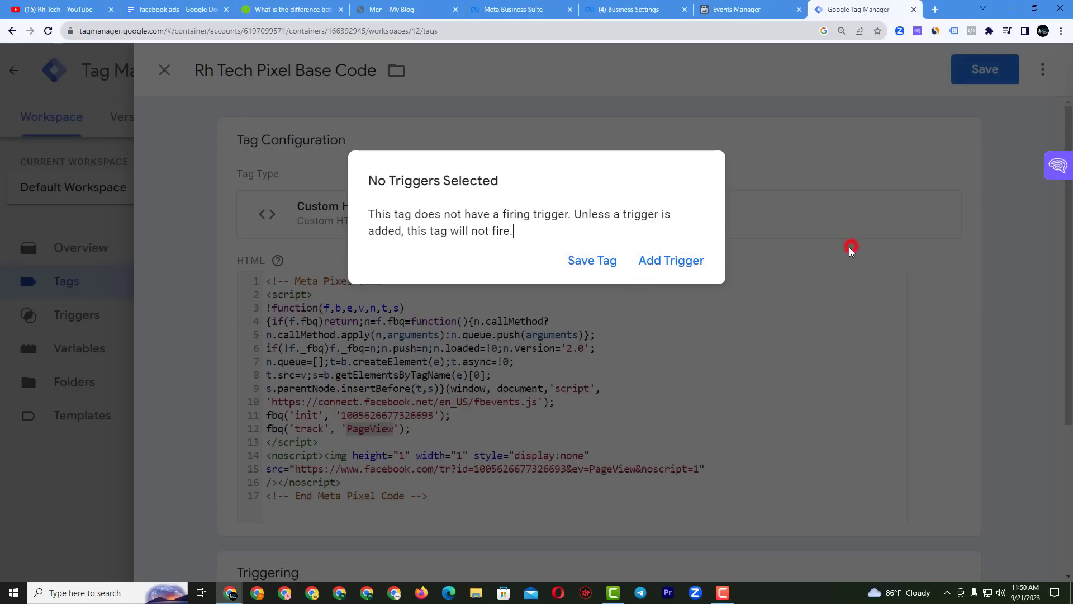
left_click(691, 118)
left_click(613, 263)
scroll(587, 342, "down", 3)
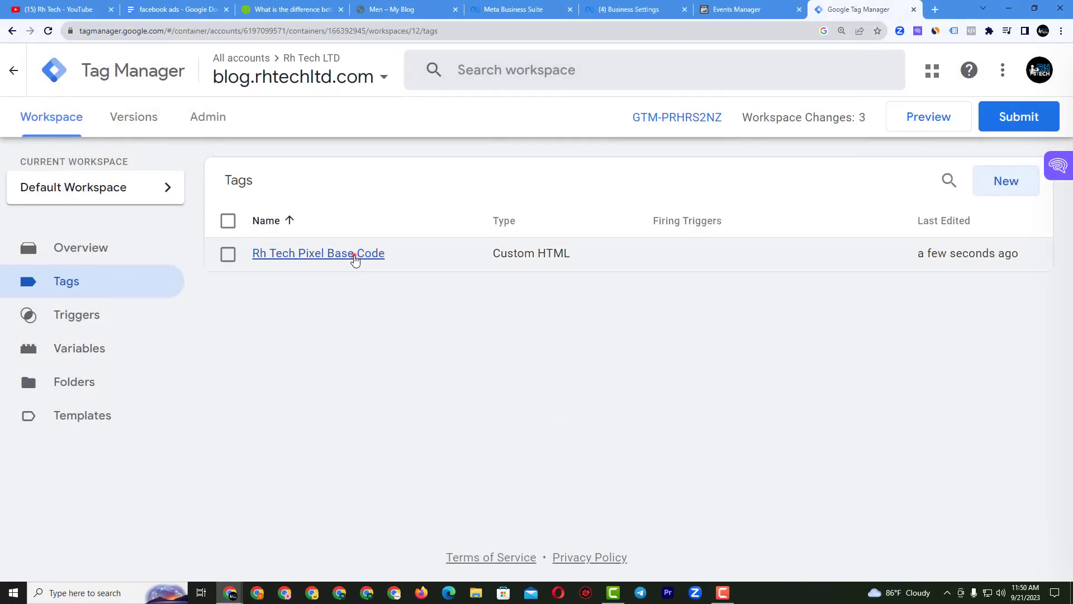
Add the All Pages page view trigger to the "Rh Tech Pixel Base Code" tag and save it
left_click(354, 255)
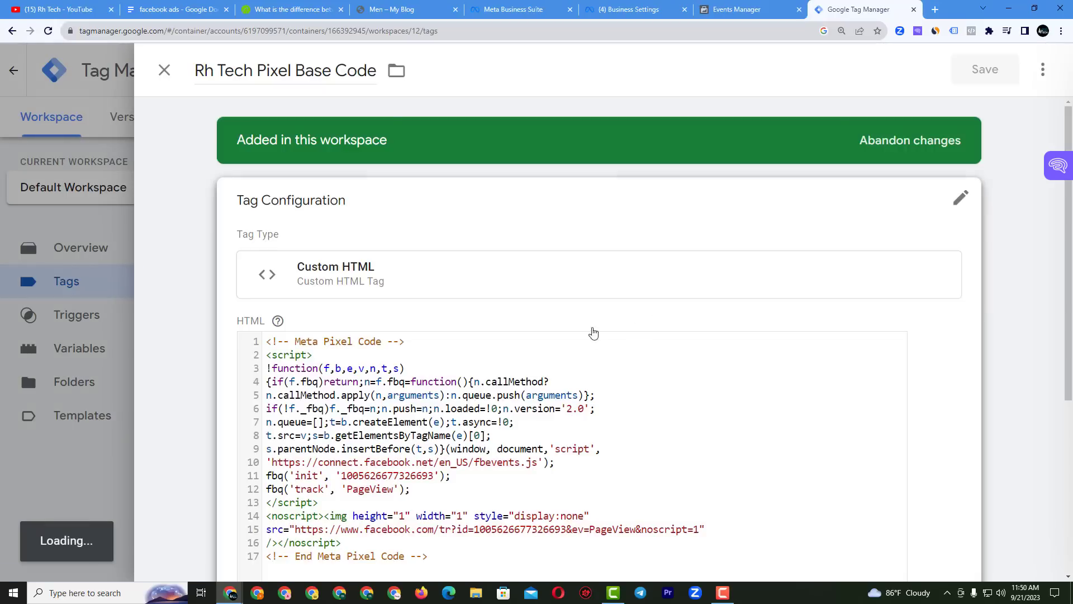
scroll(591, 342, "down", 5)
left_click(323, 366)
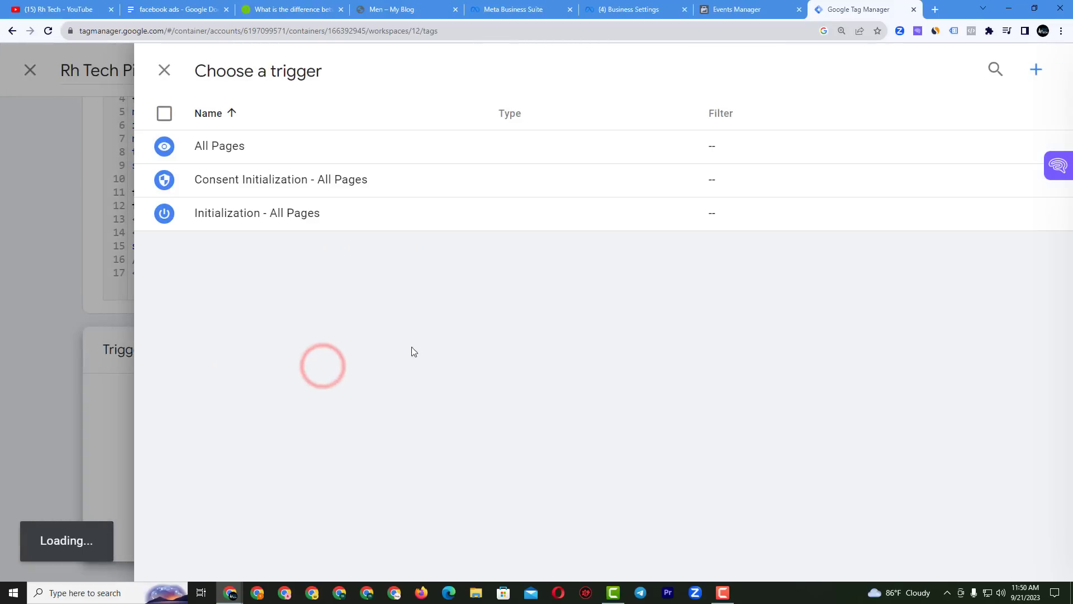
left_click(166, 147)
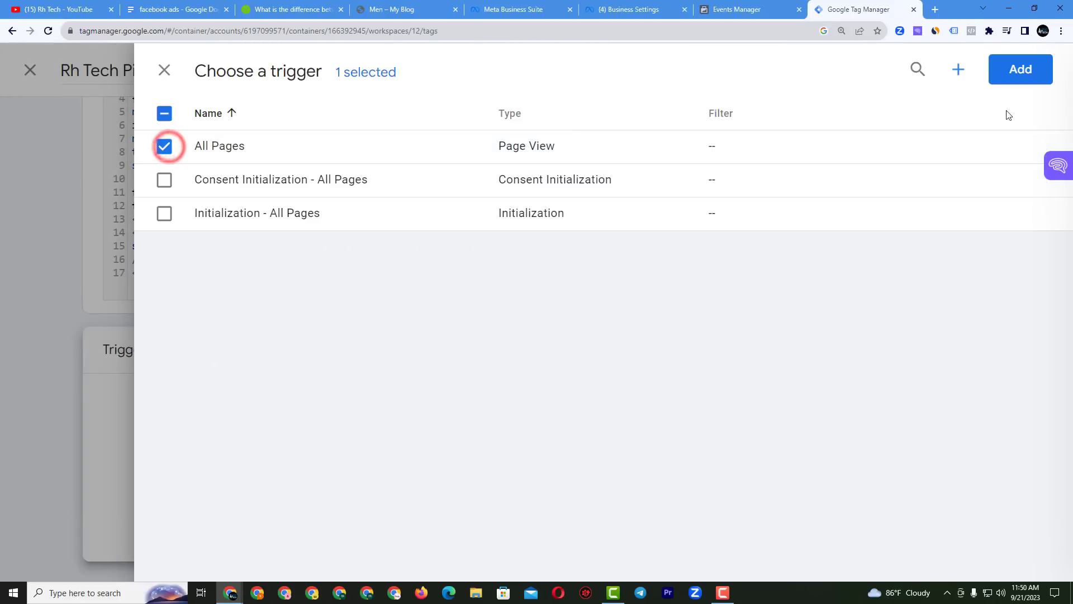
left_click(1028, 69)
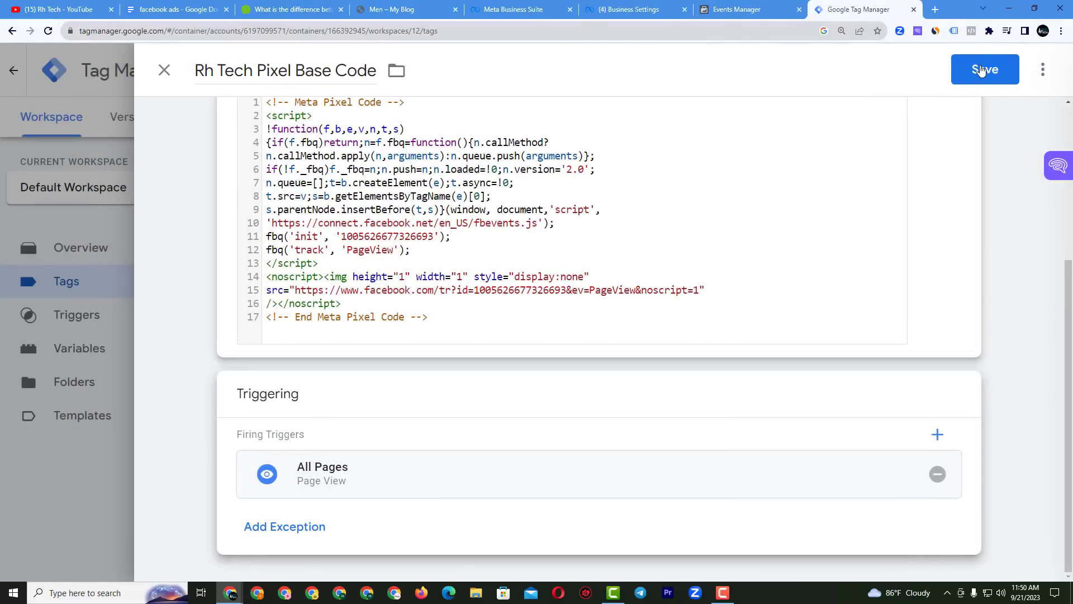
left_click(984, 69)
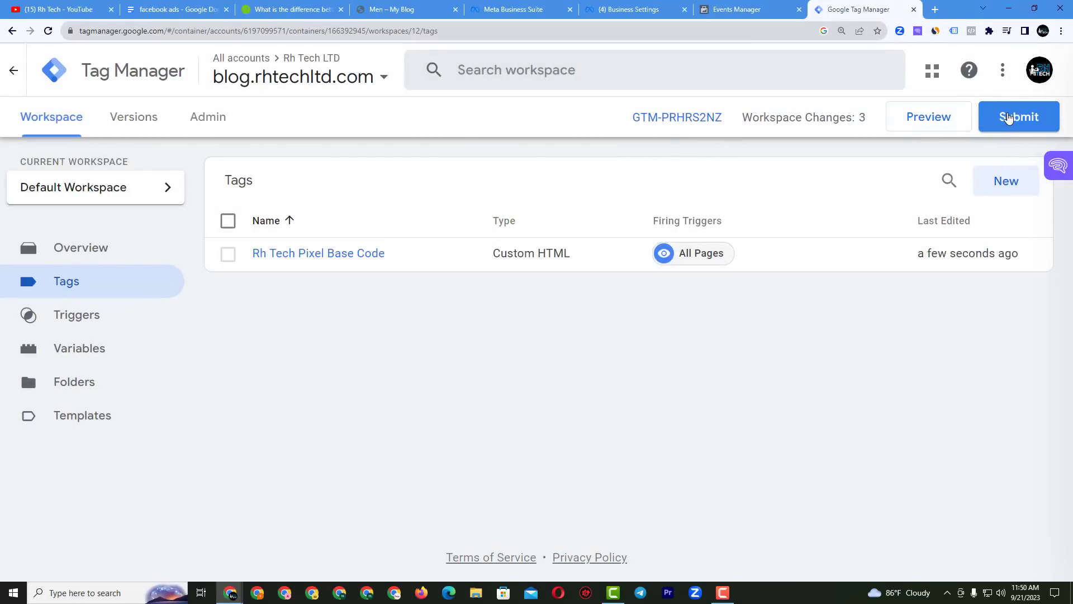
Publish the workspace changes as a new container version without a name or description, and review the version's contents
left_click(1008, 118)
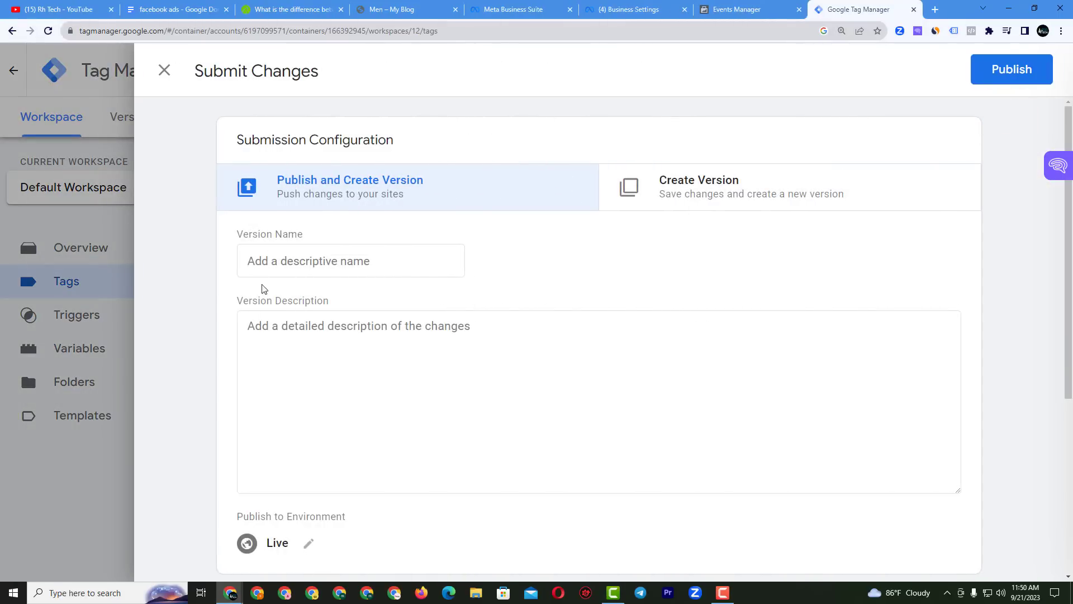
left_click(1006, 68)
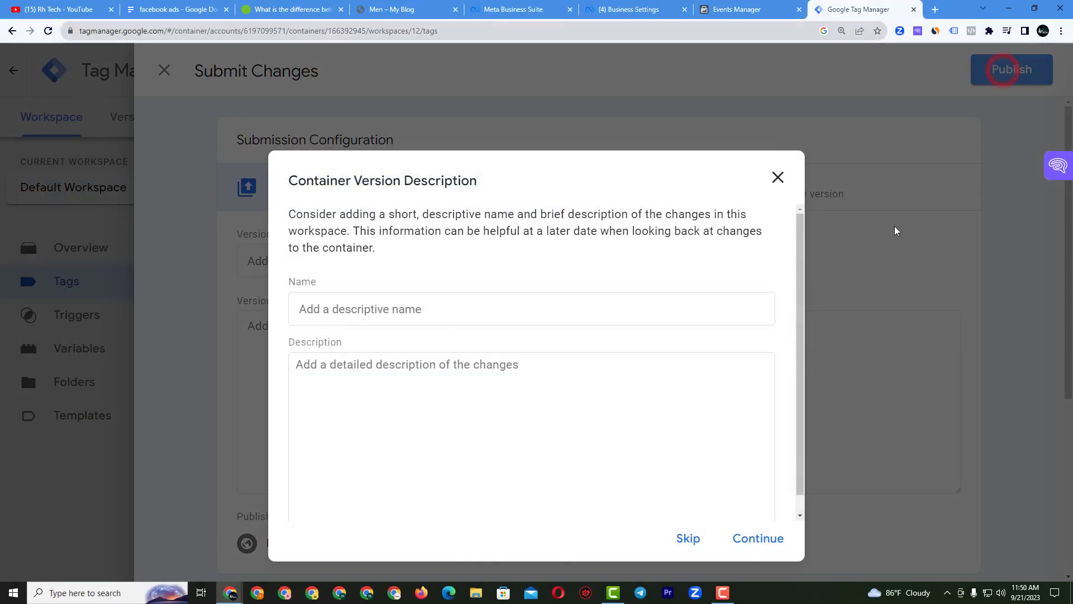
left_click(757, 538)
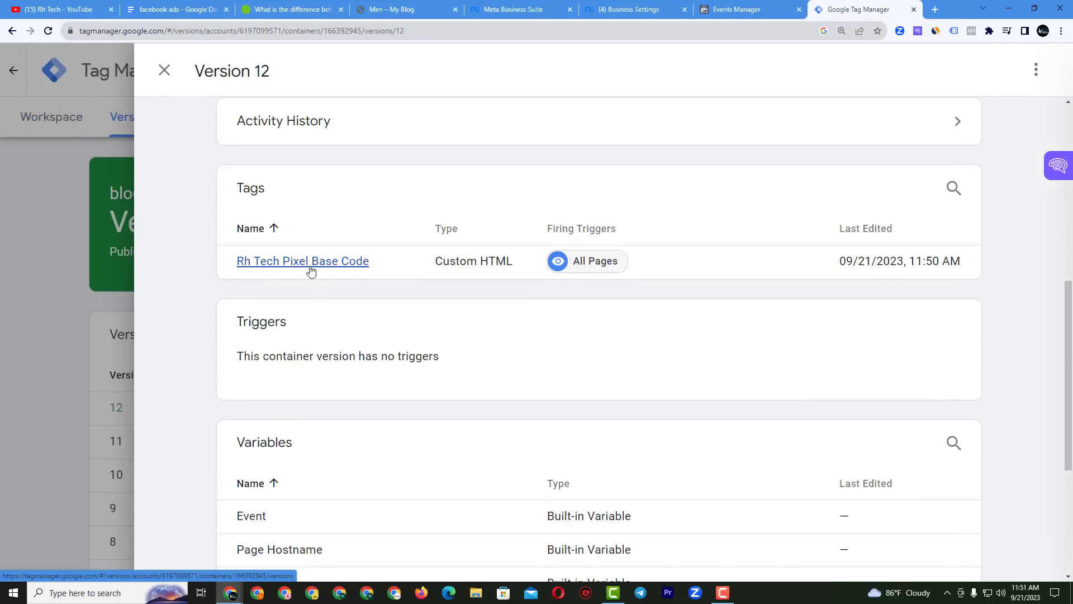
scroll(608, 322, "down", 4)
scroll(608, 322, "up", 5)
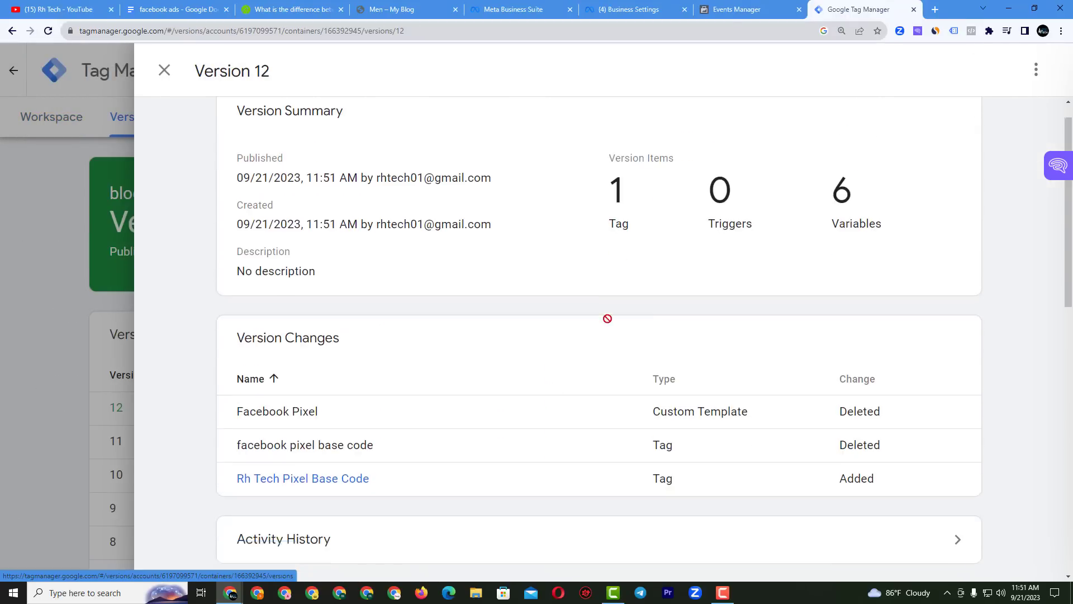
left_click(163, 74)
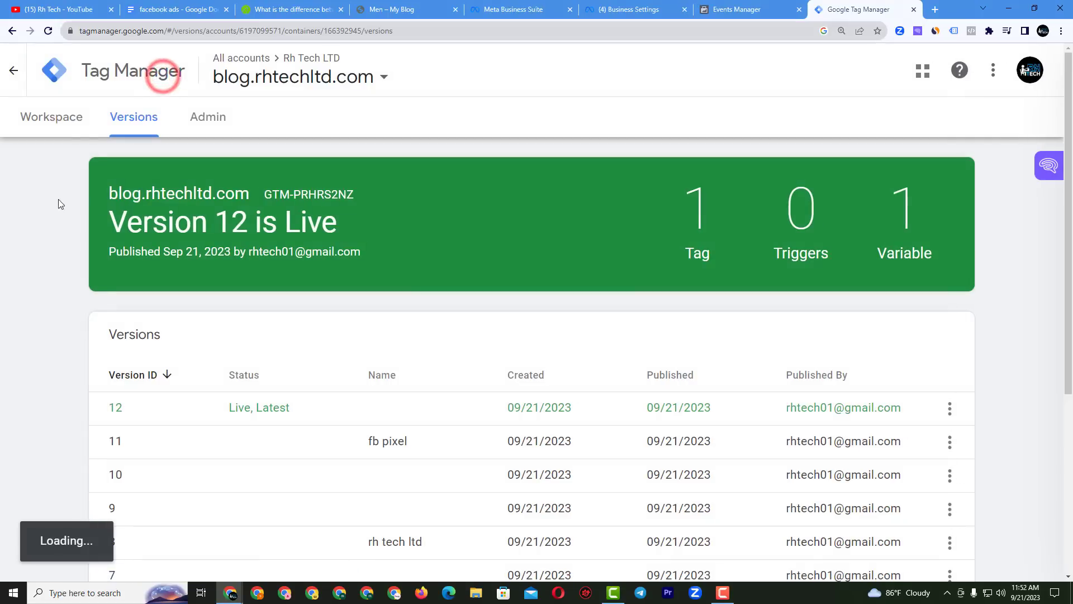
left_click(55, 118)
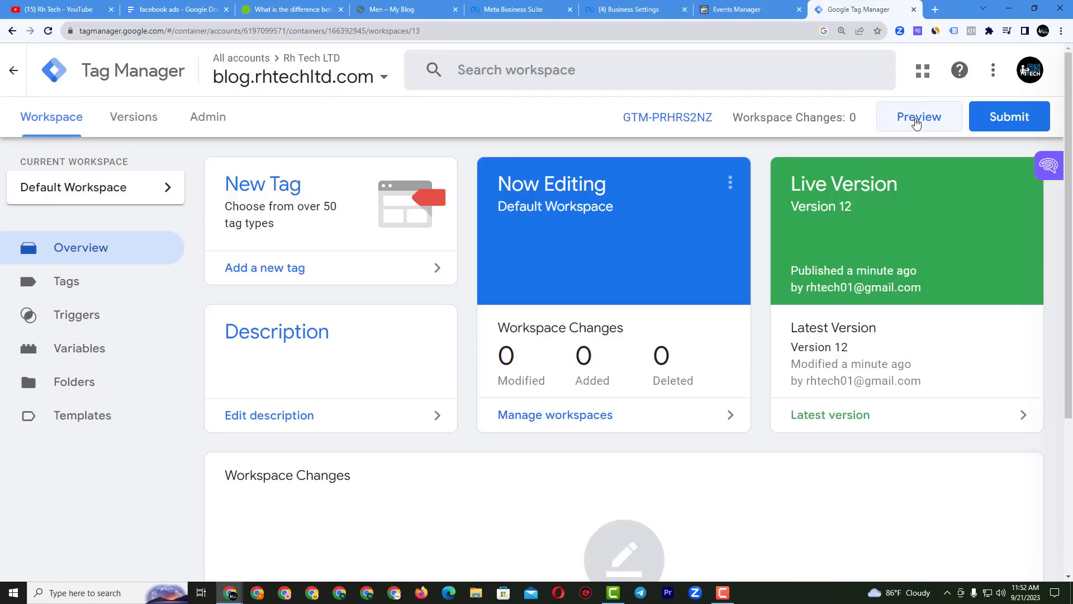
left_click(917, 123)
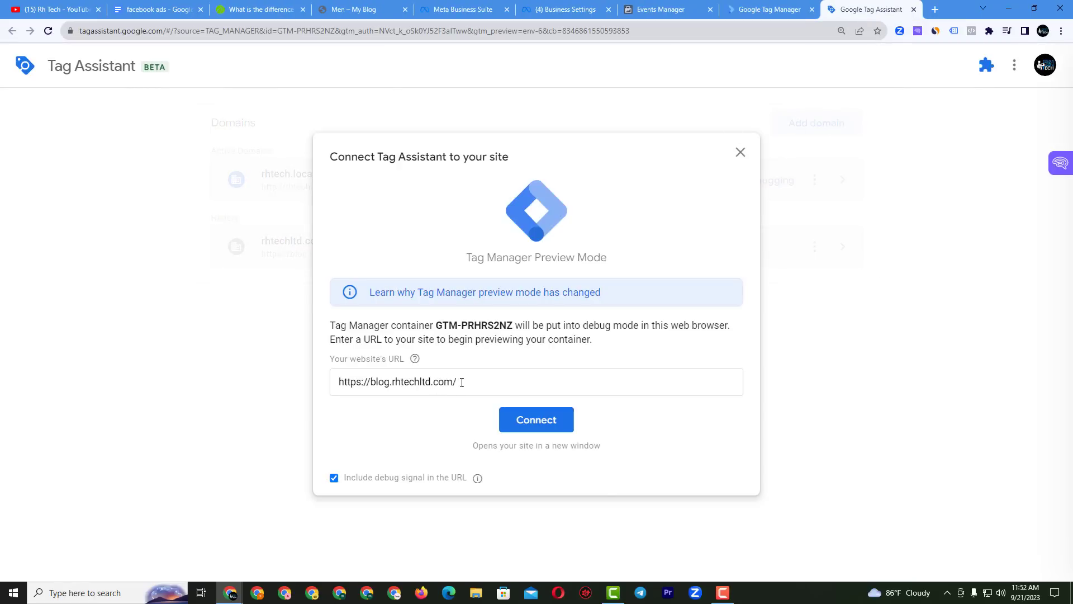
triple_click(462, 382)
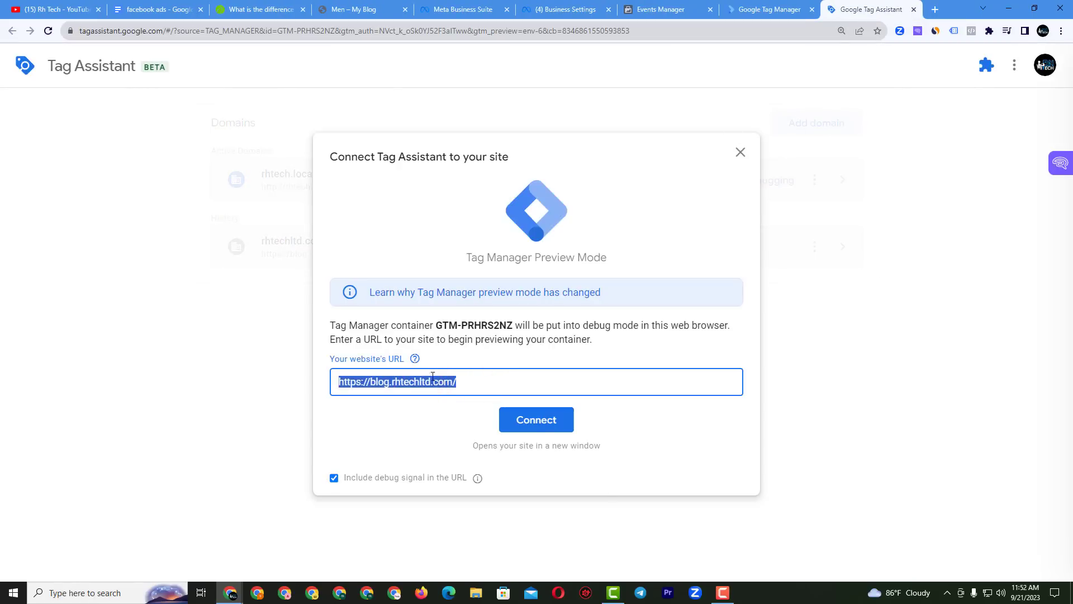
left_click(536, 420)
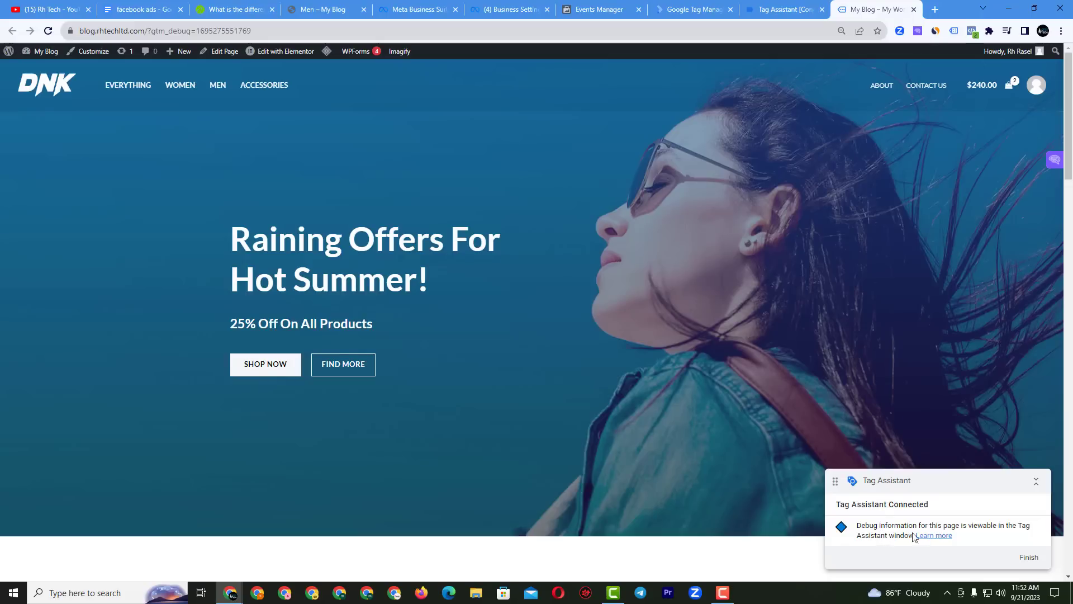
Finish the debug session on the site and check the fired and not-fired tags in the Tag Assistant summary
left_click(1023, 557)
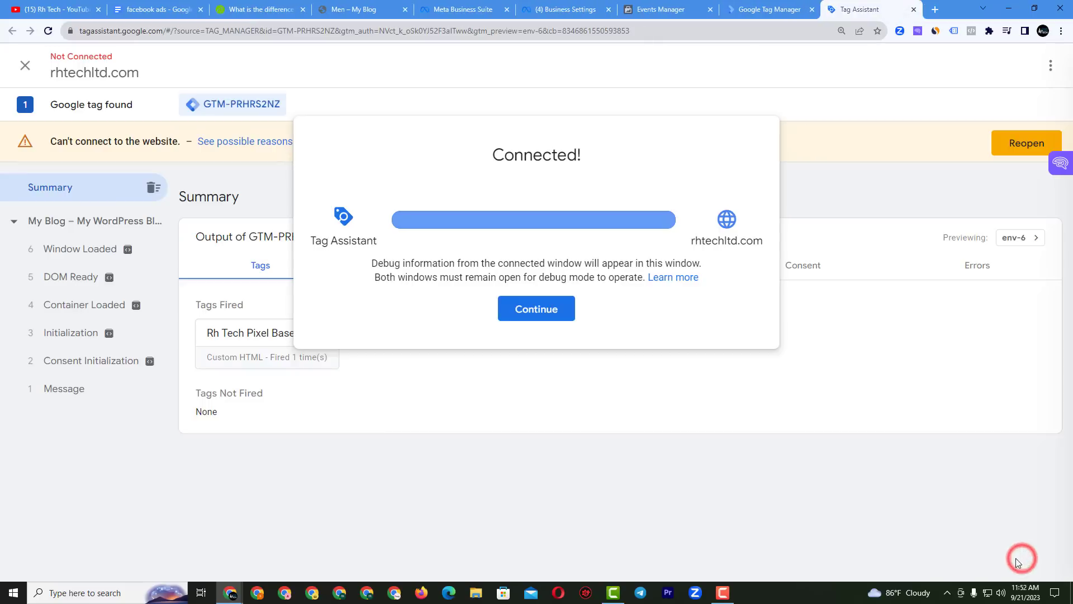
left_click(557, 305)
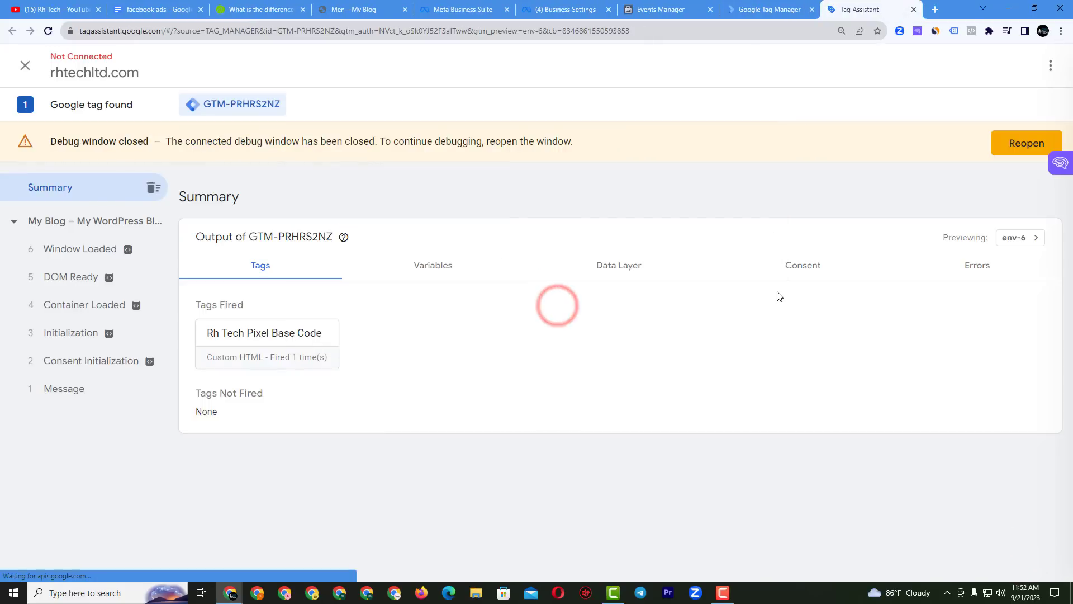
double_click(206, 411)
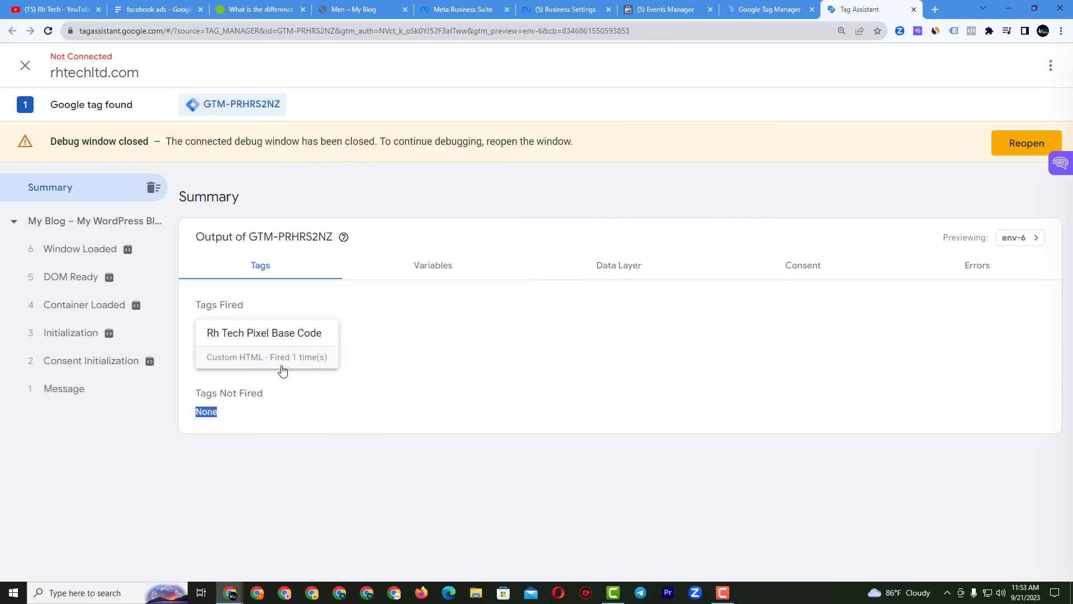
mouse_move(206, 396)
left_mouse_down()
mouse_move(252, 395)
mouse_move(218, 412)
left_mouse_up()
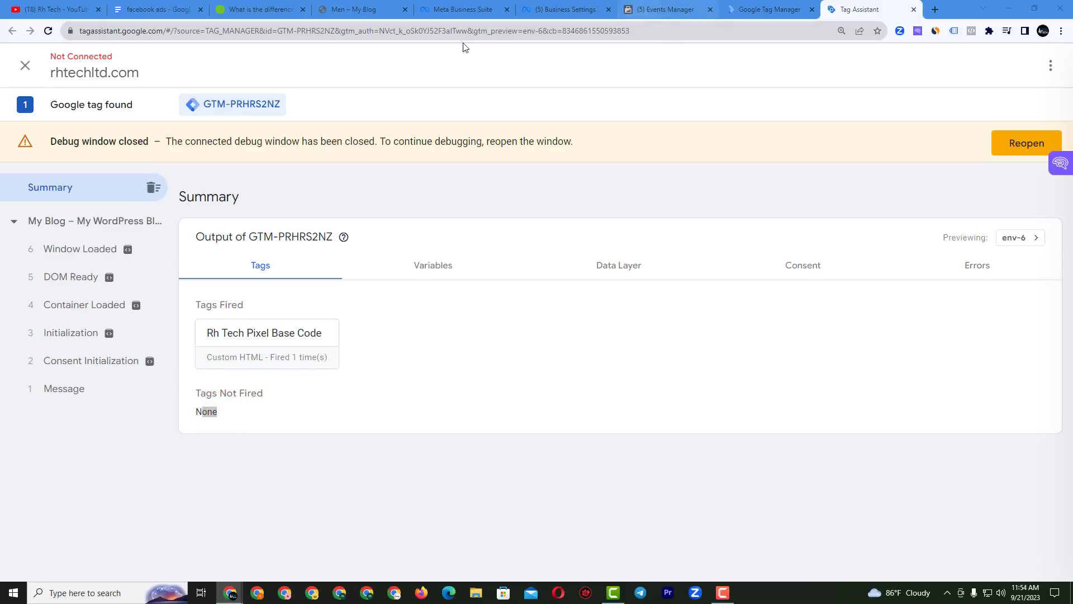
Switch to Events Manager, leave the pixel creation workflow, and dismiss the web campaigns notice
left_click(542, 8)
left_click(665, 9)
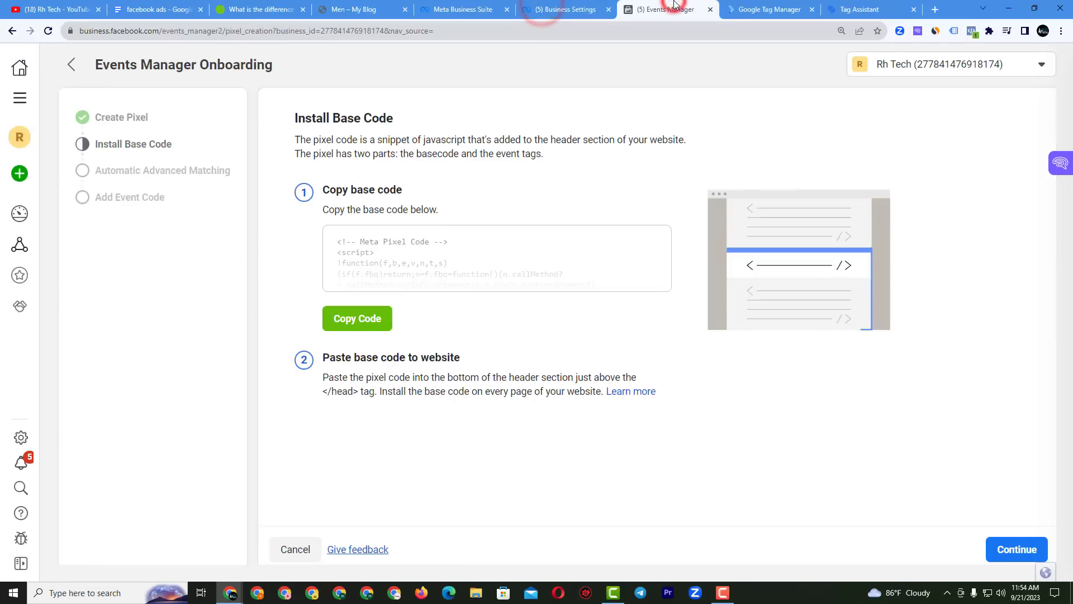
left_click(291, 552)
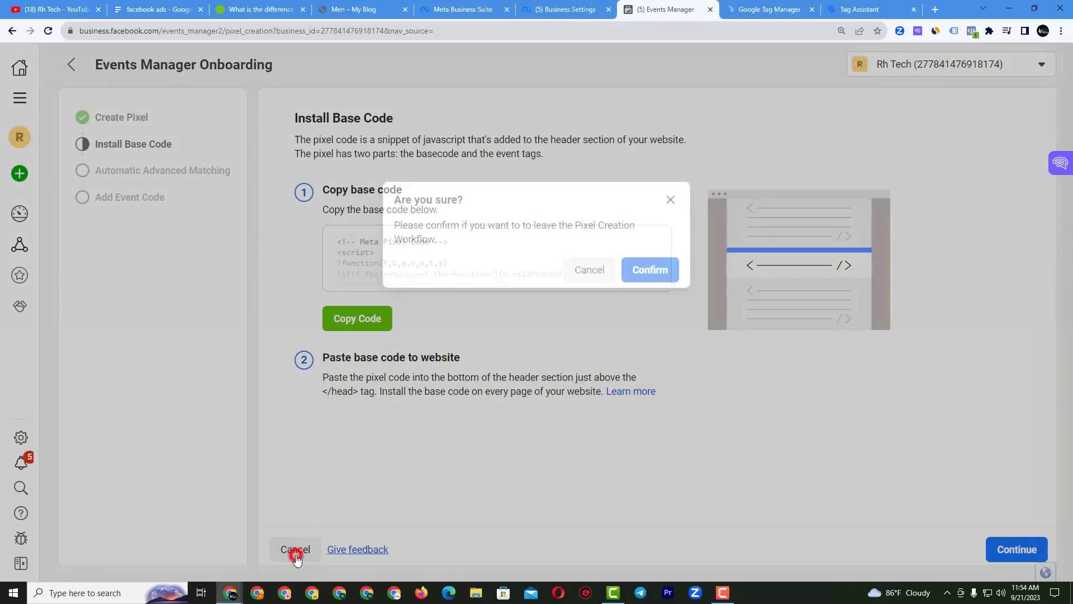
left_click(653, 270)
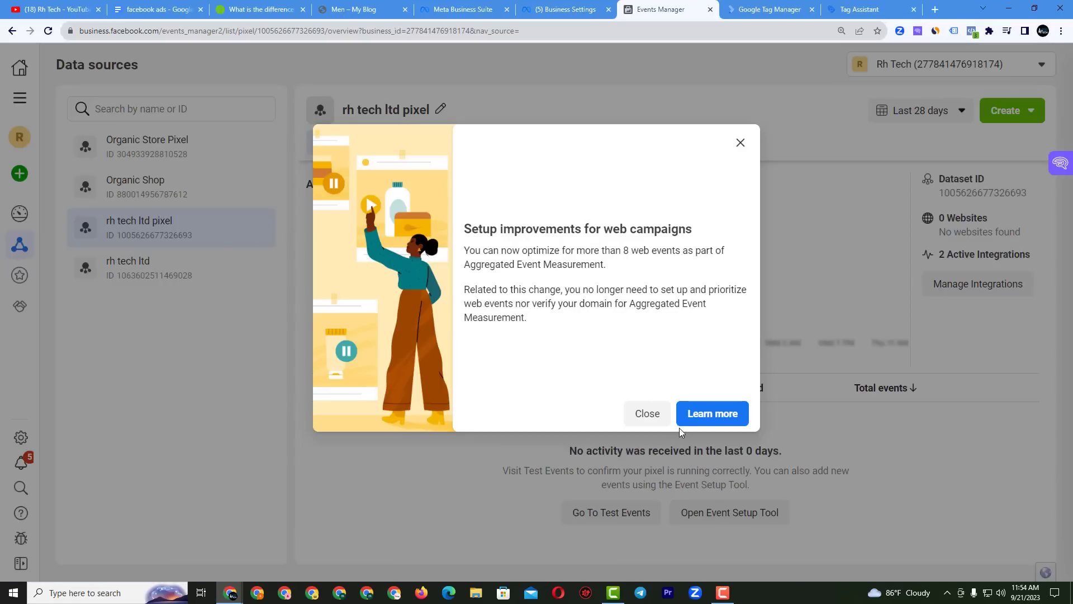
left_click(739, 144)
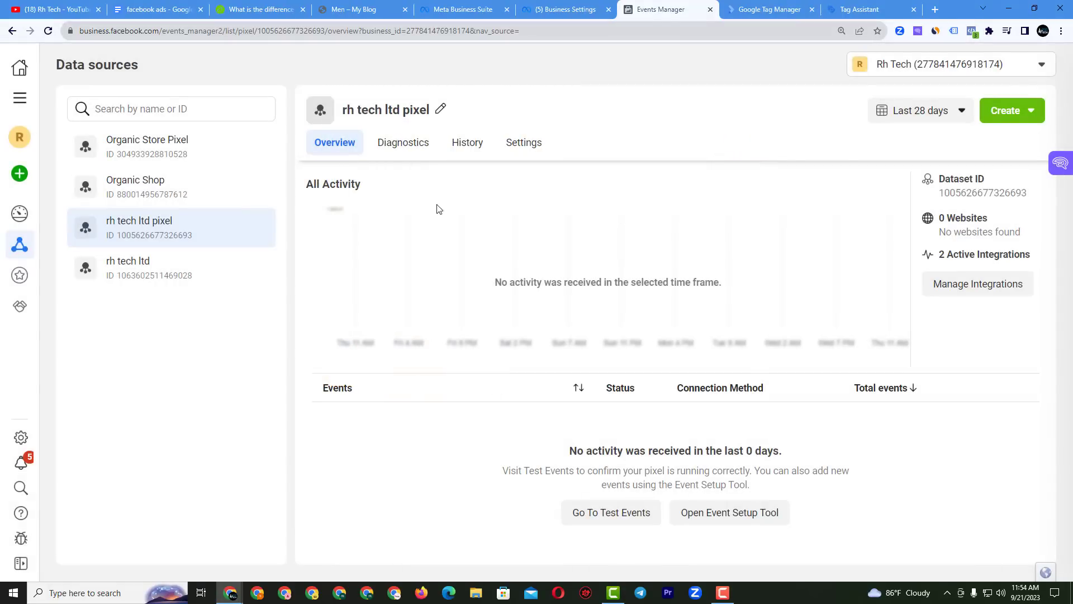
Look over the rh tech ltd pixel's diagnostics and overview, and open its test events page
left_click(393, 146)
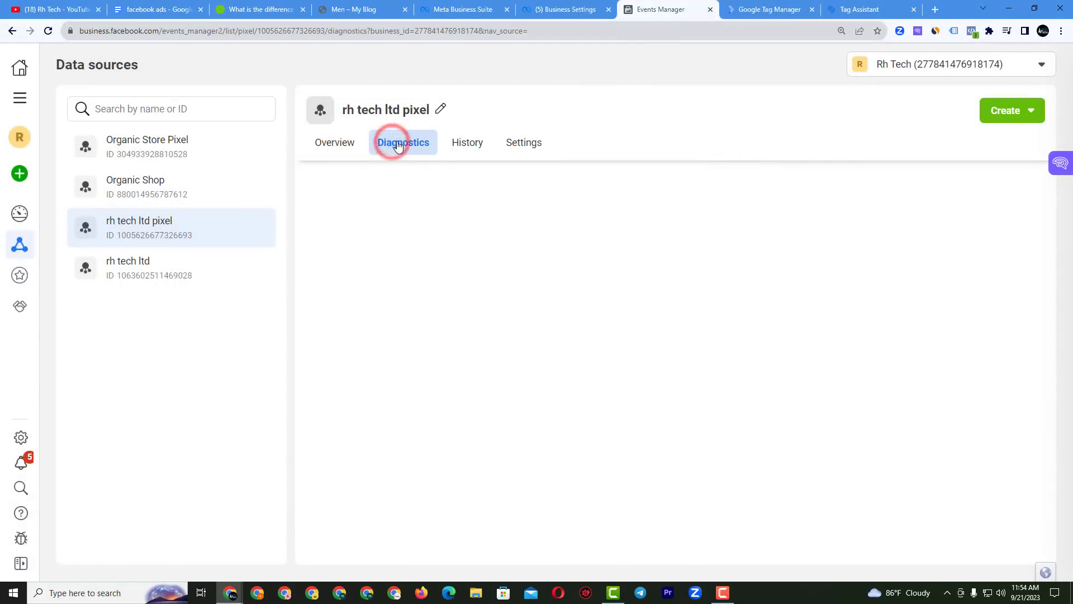
left_click(338, 145)
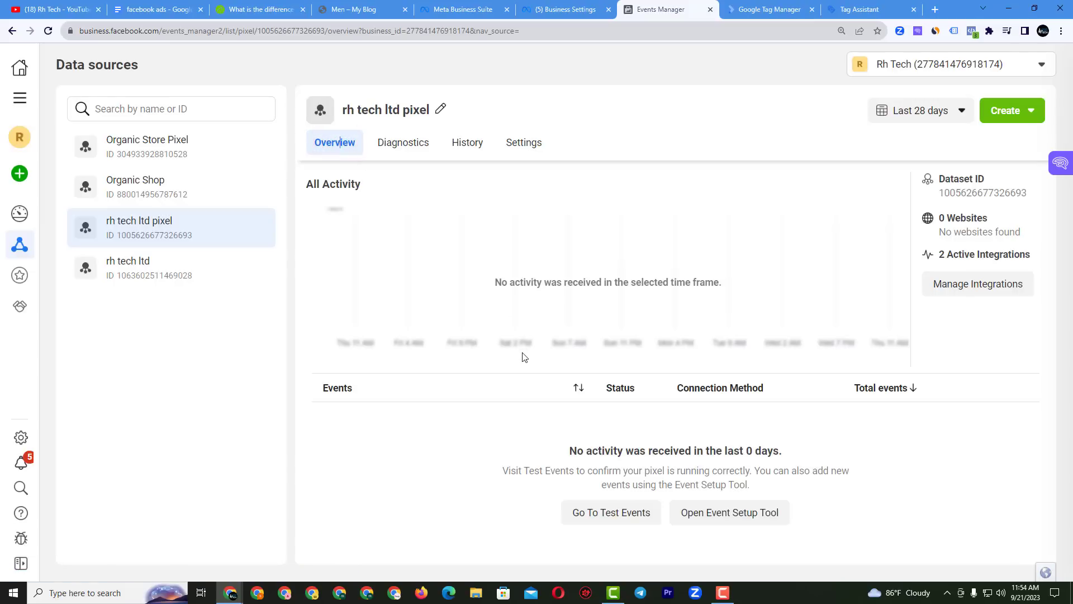
left_click(609, 521)
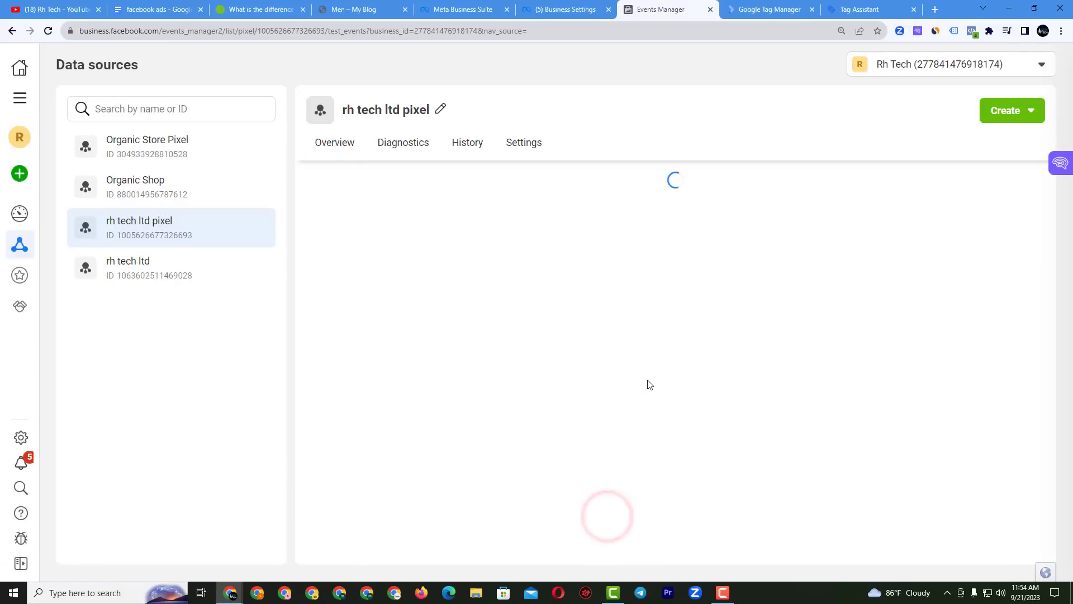
scroll(659, 392, "down", 3)
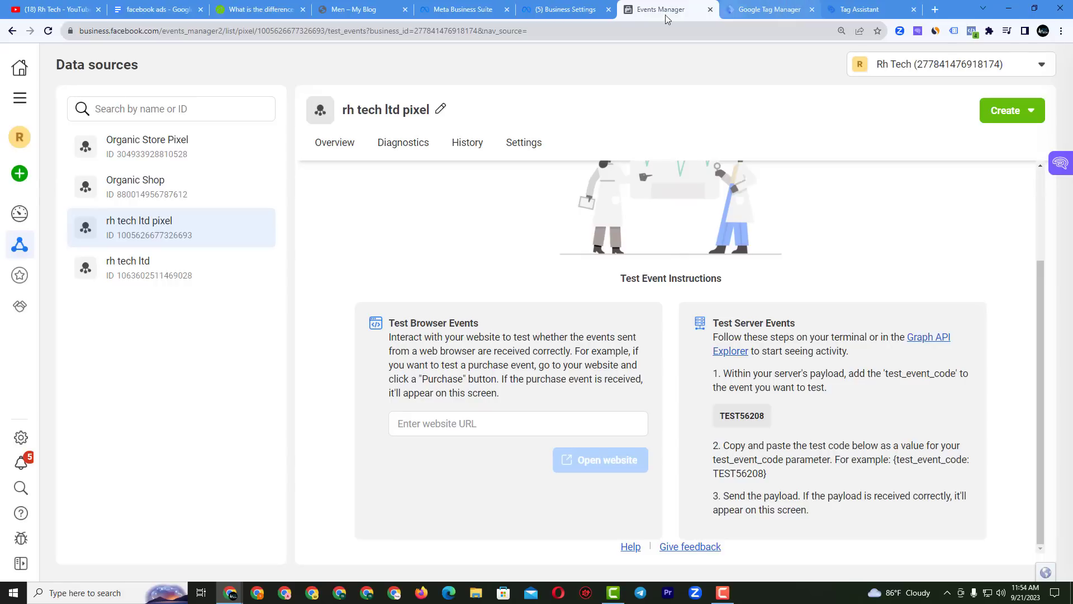
left_click(422, 424)
right_click(424, 425)
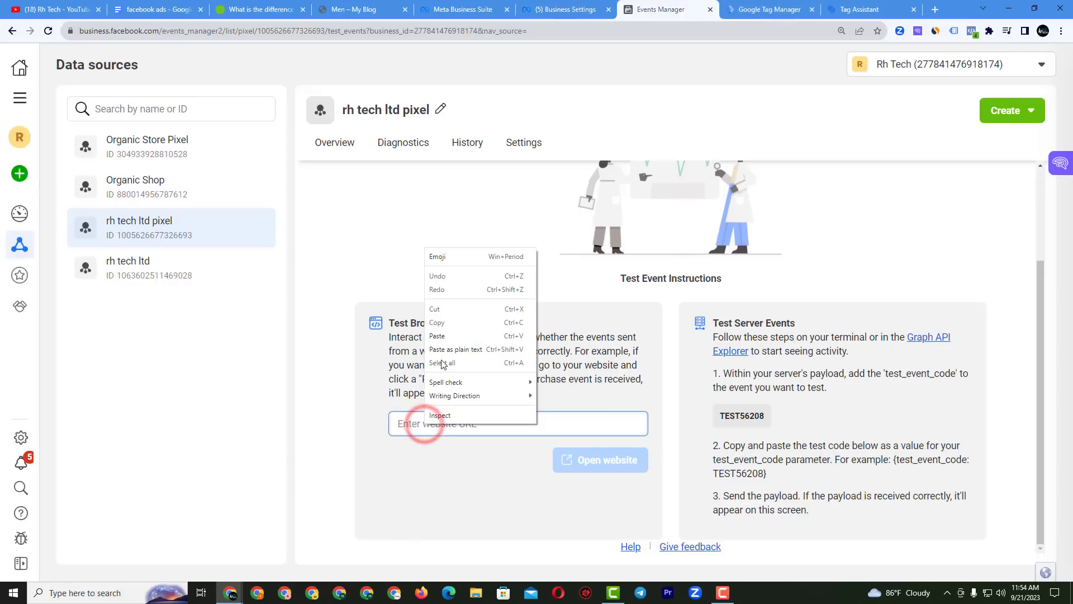
left_click(437, 335)
triple_click(504, 424)
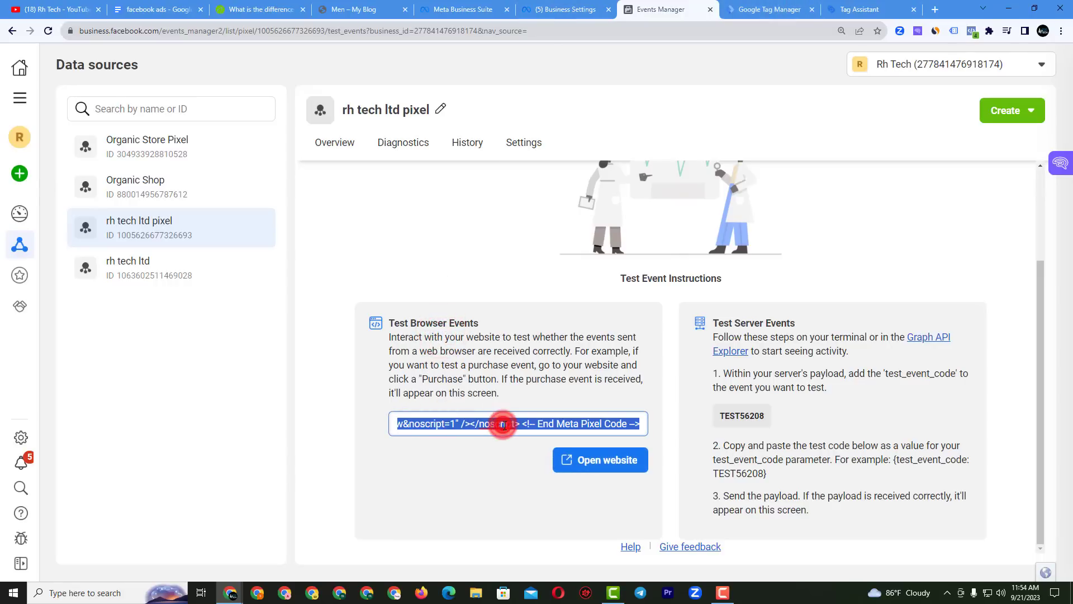
key("BackSpace")
left_click(353, 9)
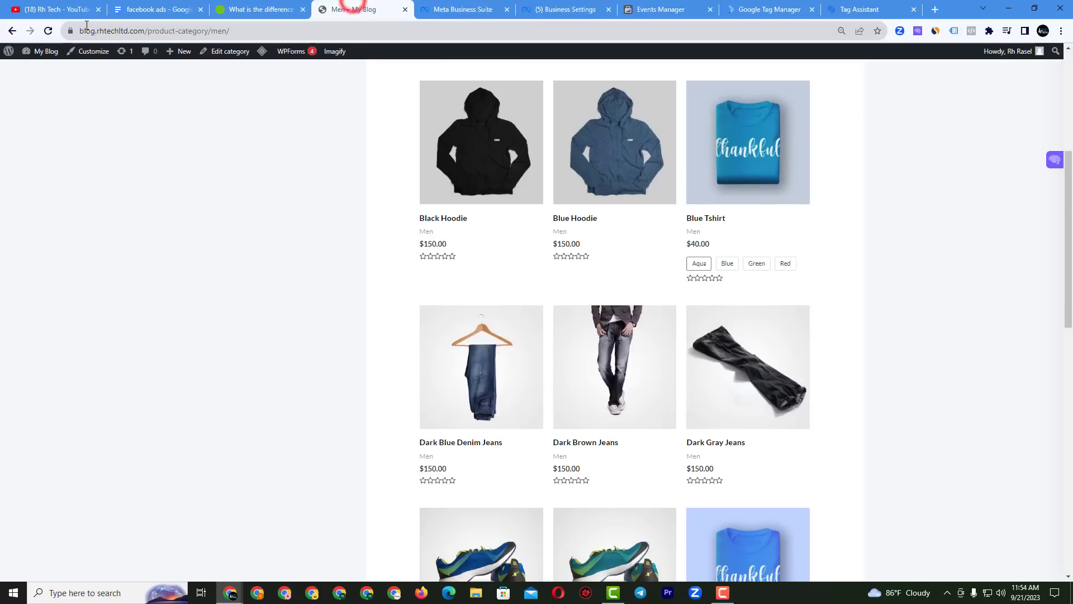
left_click_drag(144, 31, 50, 30)
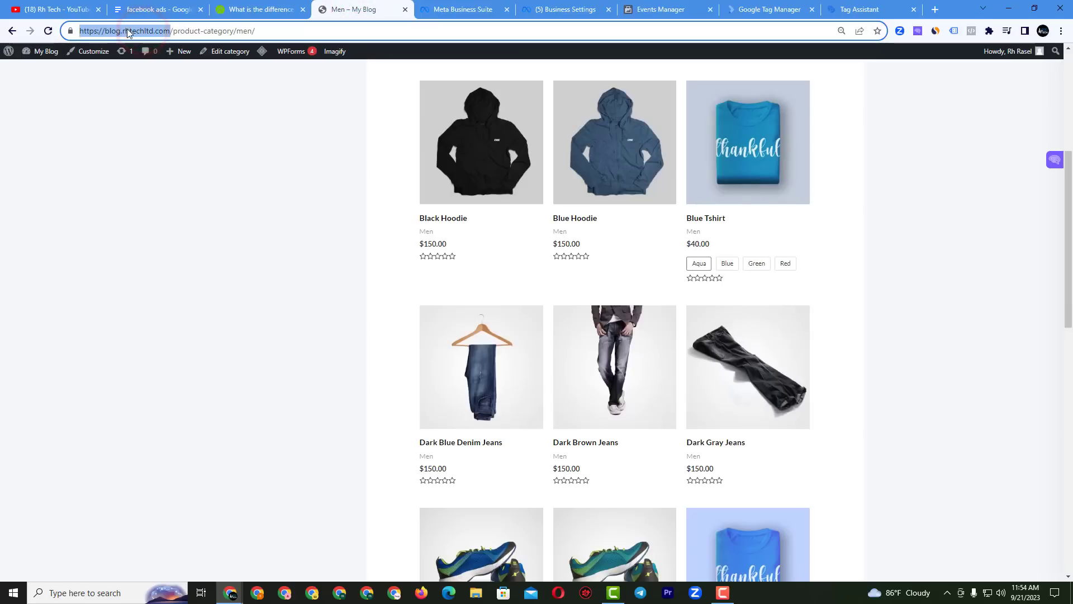
right_click(127, 33)
left_click(168, 114)
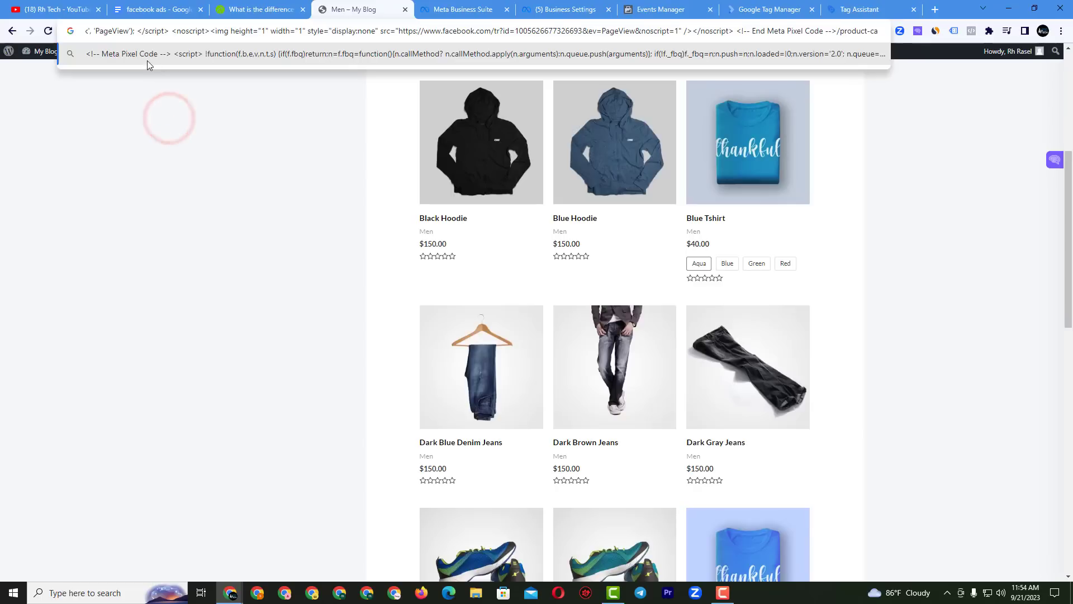
key("ctrl+z")
right_click(143, 32)
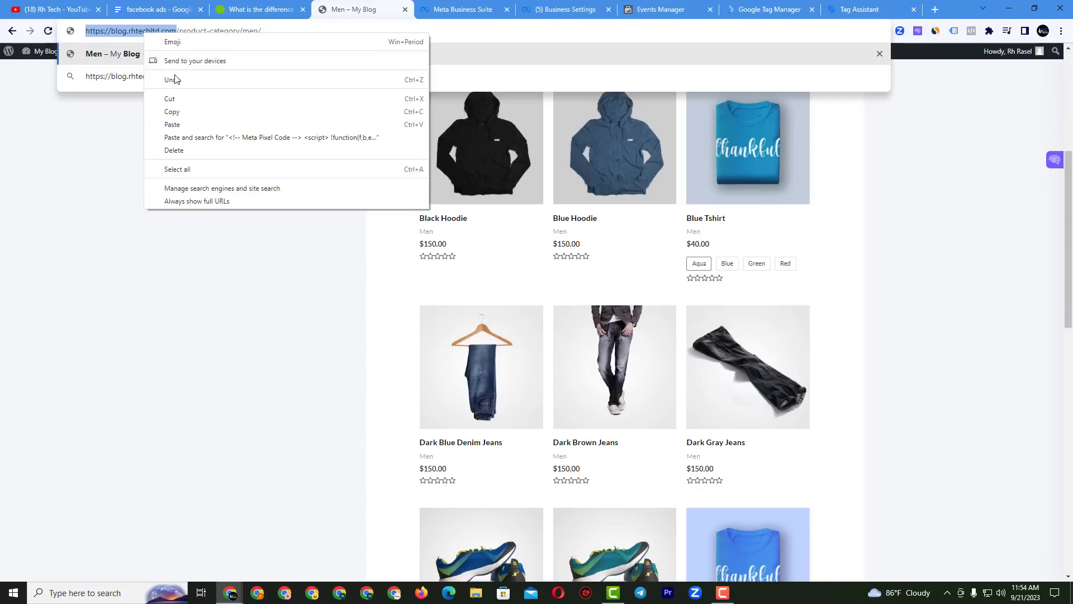
left_click(173, 110)
left_click(777, 8)
left_click(671, 9)
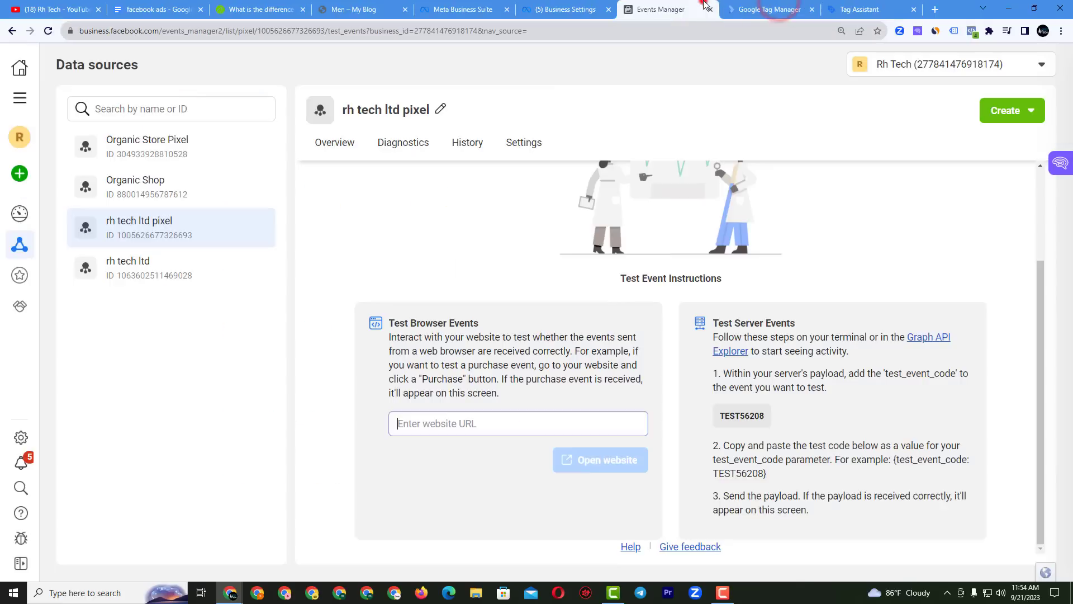
left_click(501, 425)
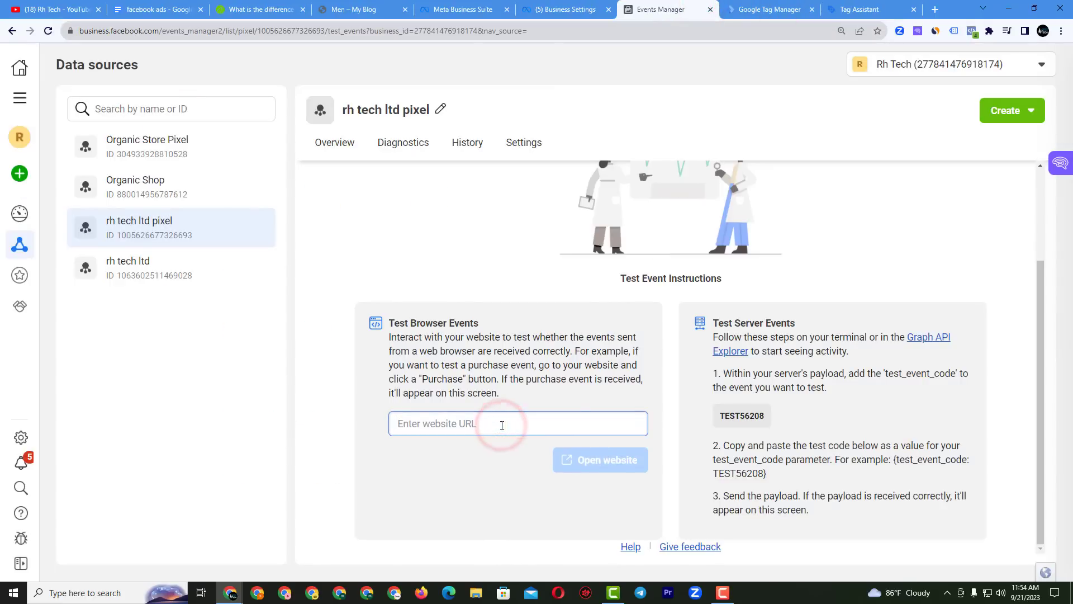
key("ctrl+v")
left_click(600, 462)
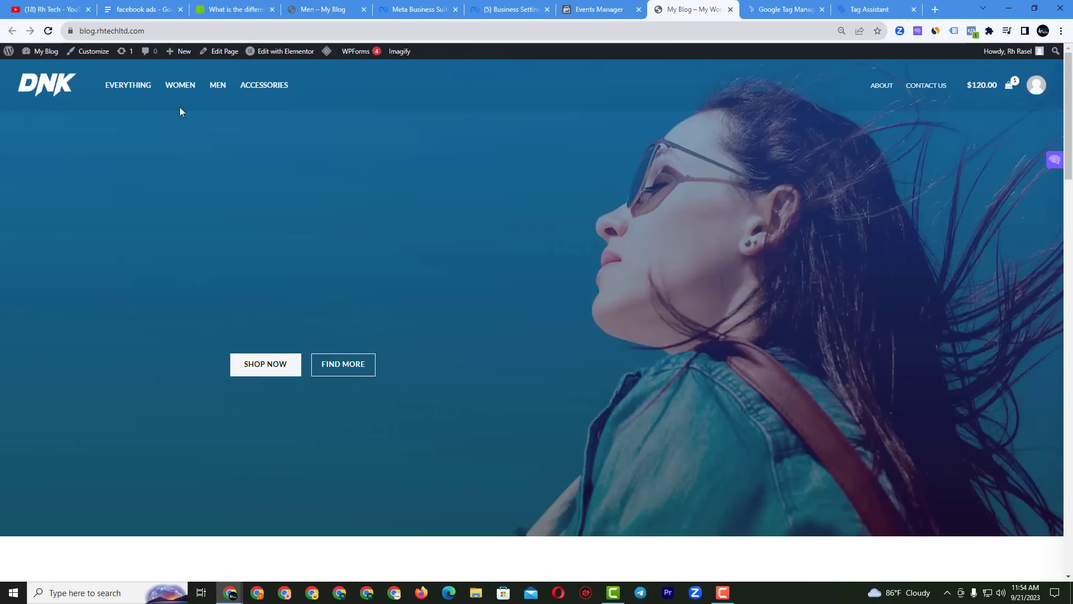
Visit the store's Women, Men and Accessories category pages, checking the received test events in Events Manager after each
left_click(139, 89)
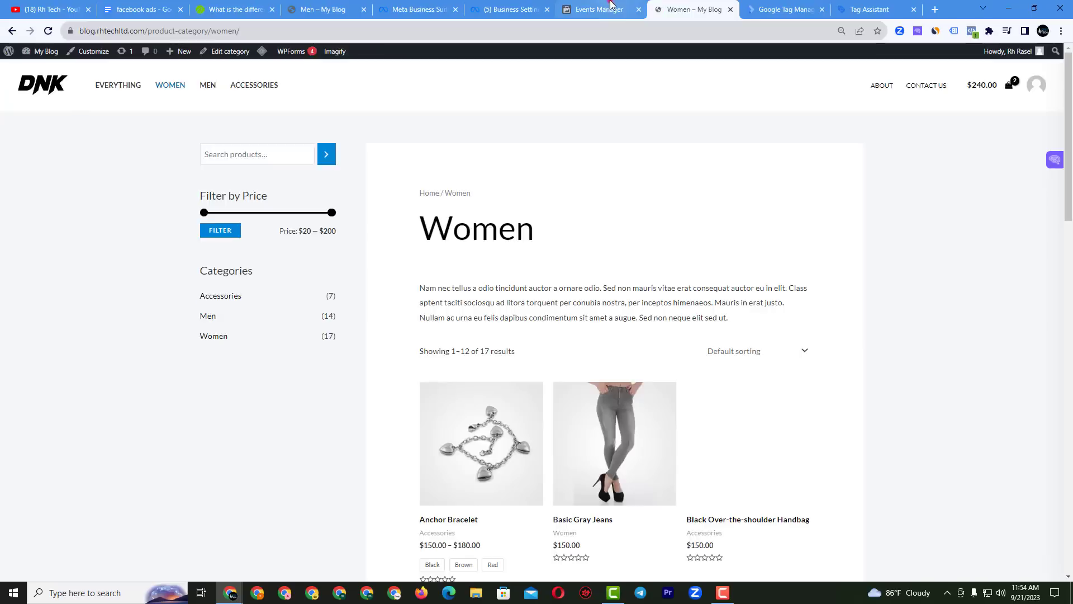
left_click(597, 9)
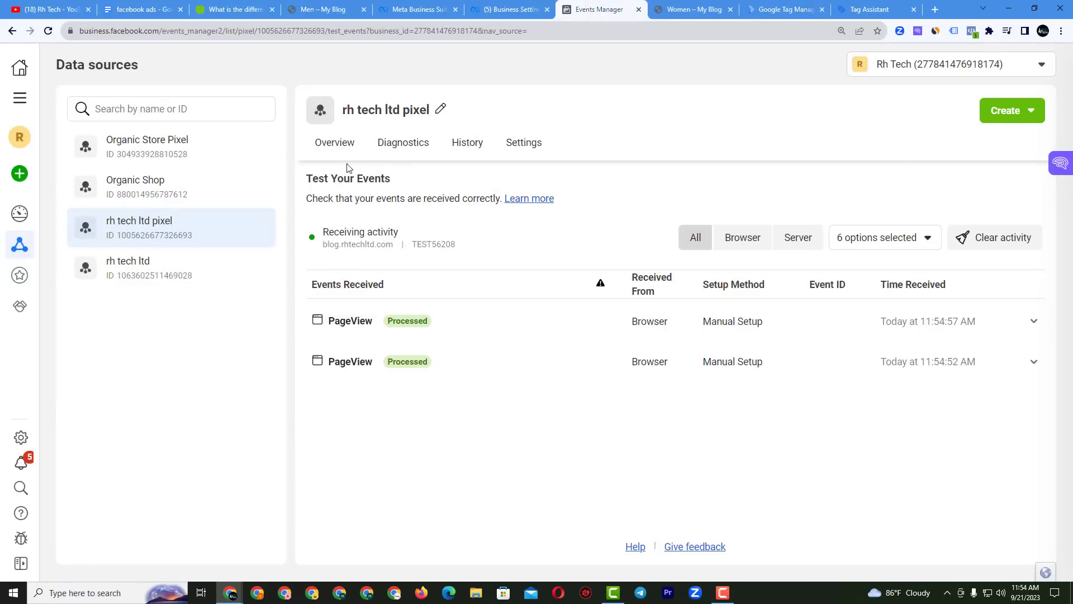
left_click(693, 10)
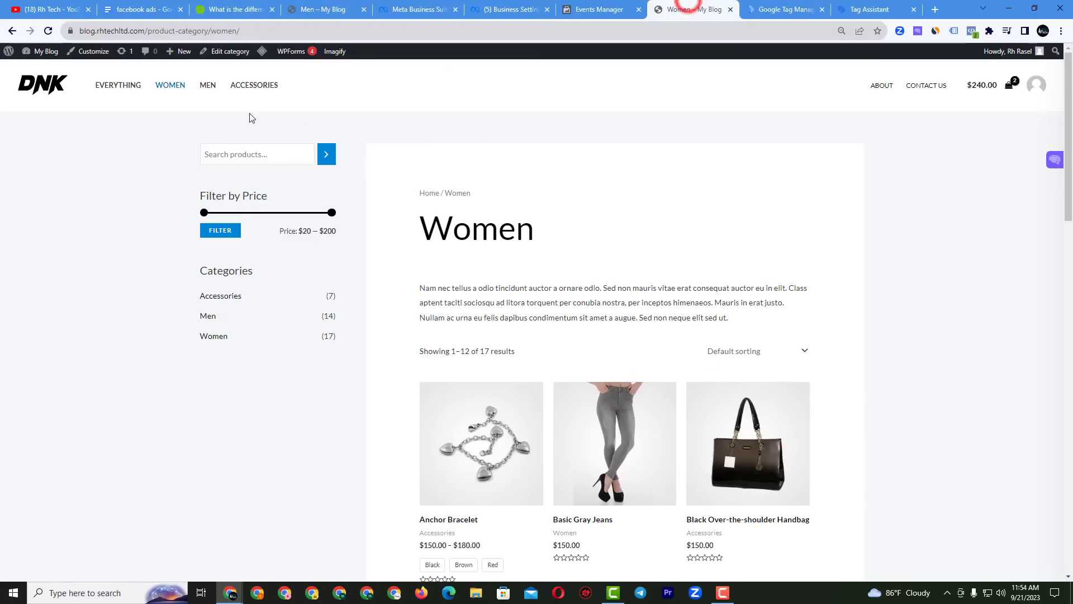
left_click(212, 86)
left_click(609, 10)
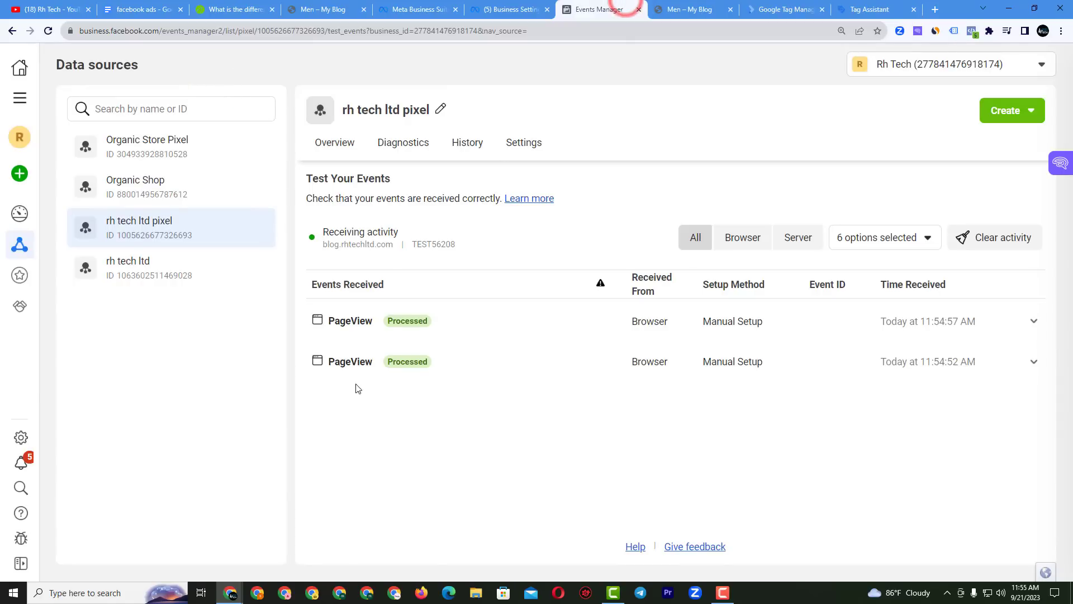
left_click(677, 9)
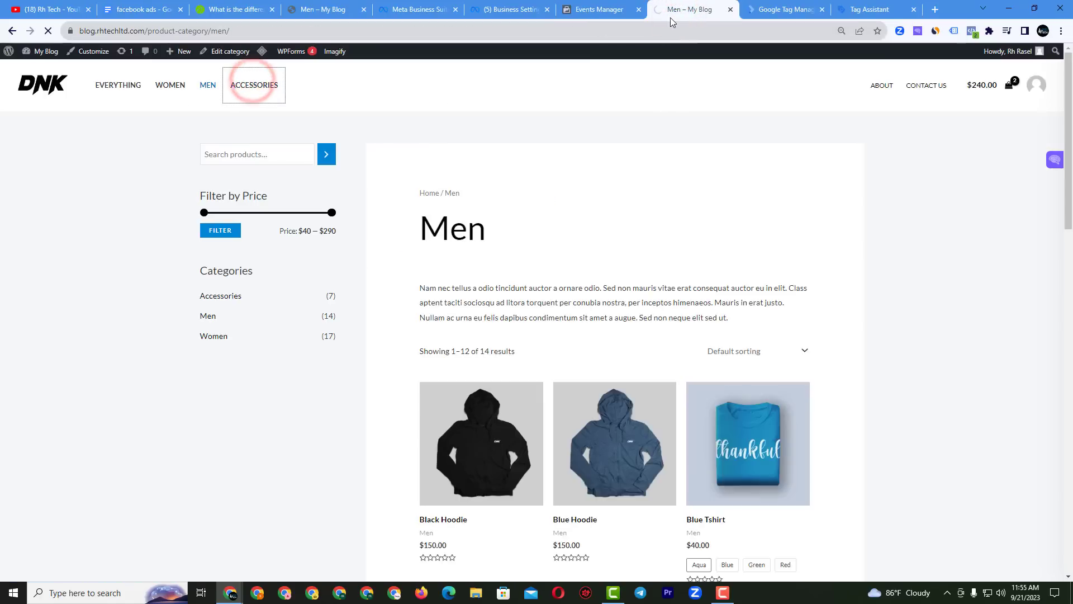
left_click(611, 8)
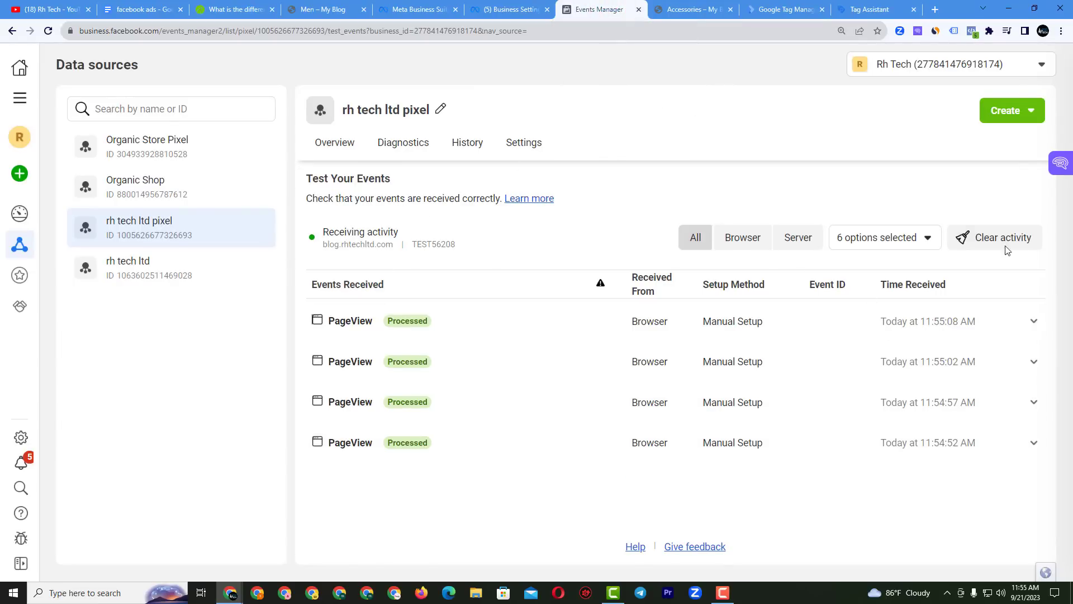
left_click(990, 238)
left_click(692, 282)
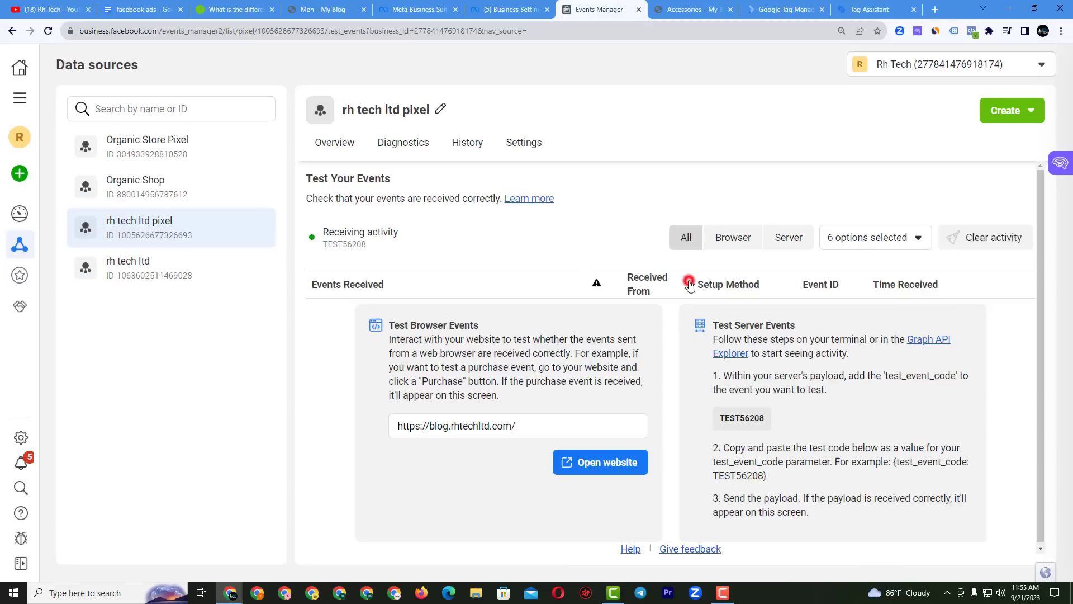
left_click(610, 467)
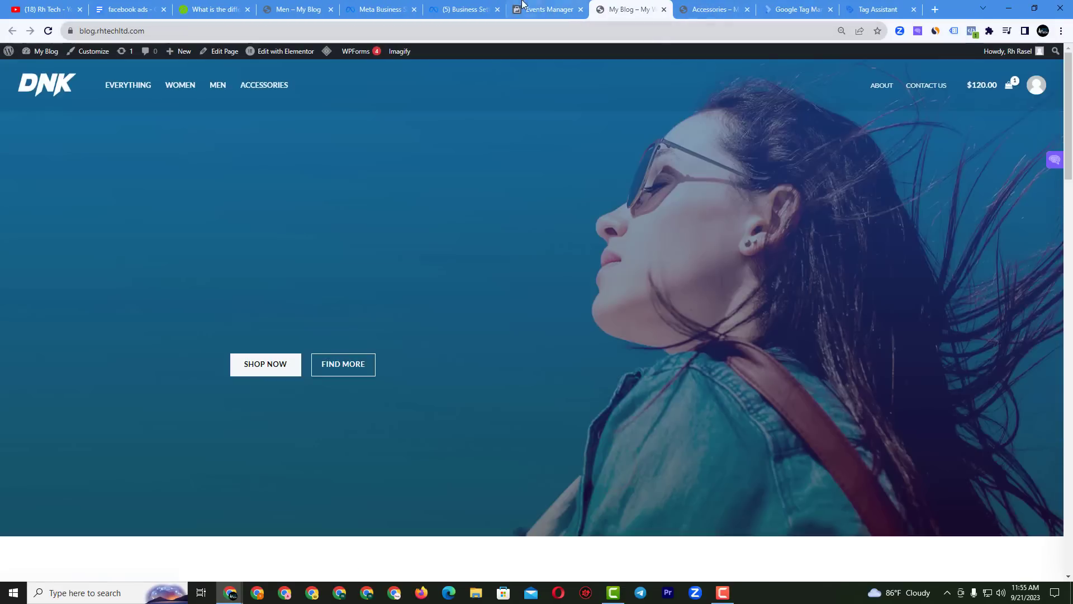
left_click(544, 10)
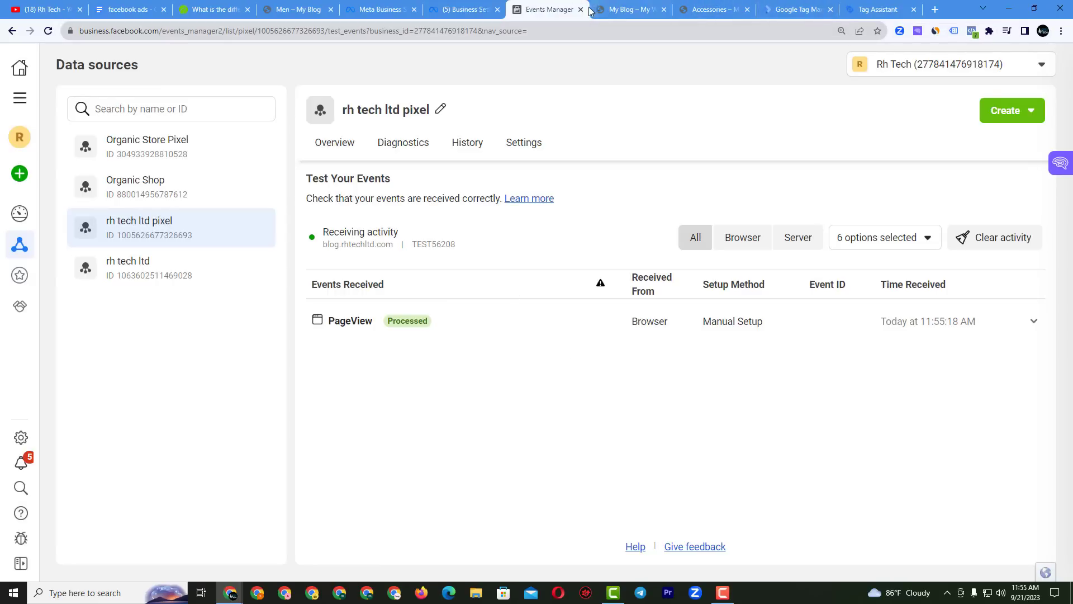
Inspect the pixel and events detected on the blog.rhtechltd.com homepage with the Meta Pixel Helper extension
left_click(641, 6)
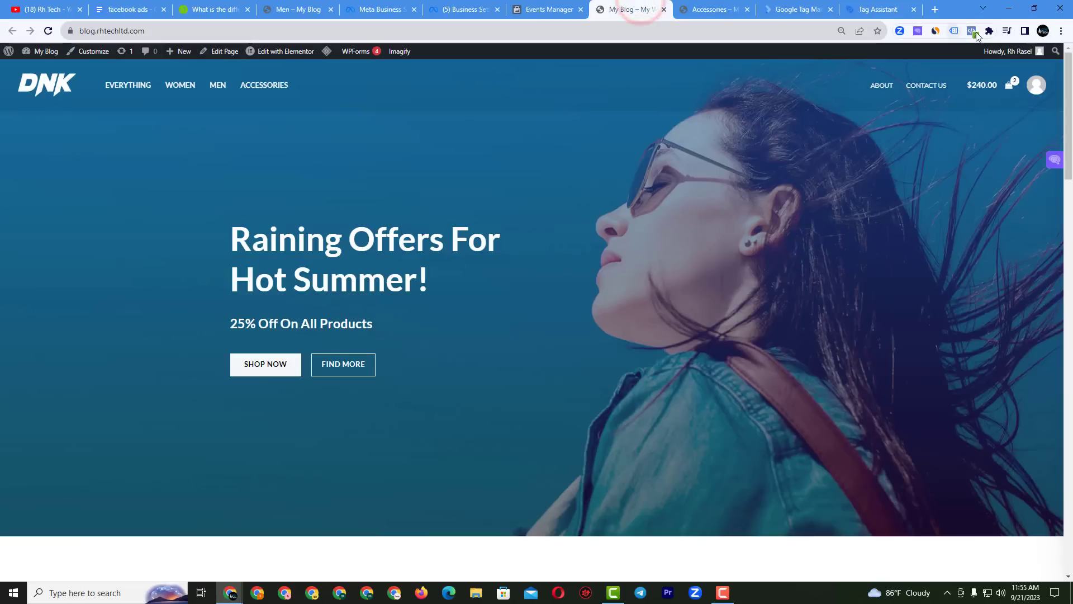
left_click(973, 31)
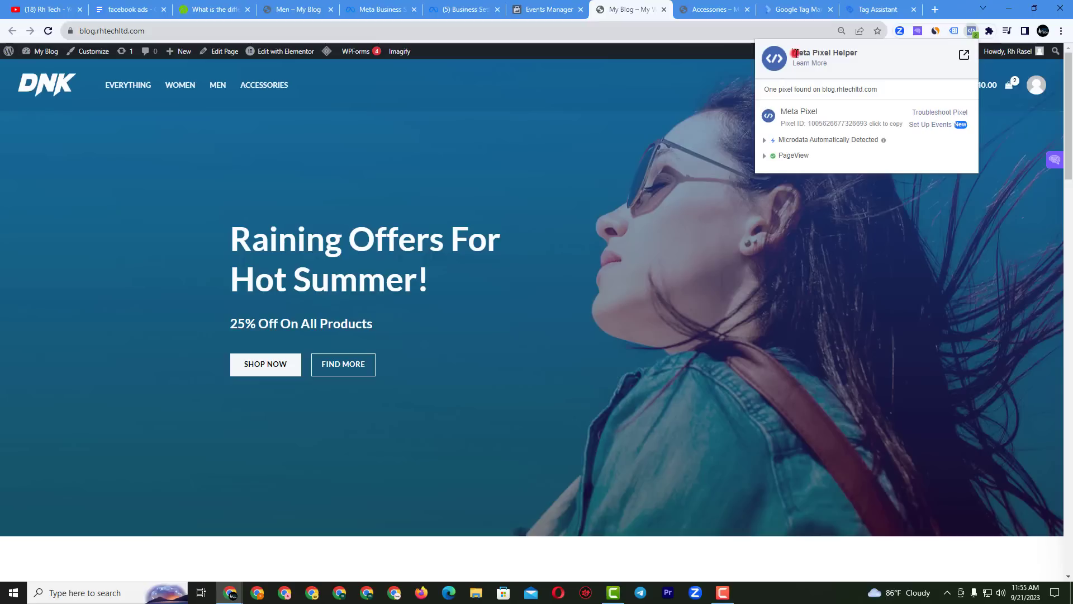
left_click_drag(795, 53, 871, 63)
left_click(853, 57)
Search Google for the extension name Meta Pixel Helper and open its Chrome Web Store page
left_click_drag(796, 52, 858, 53)
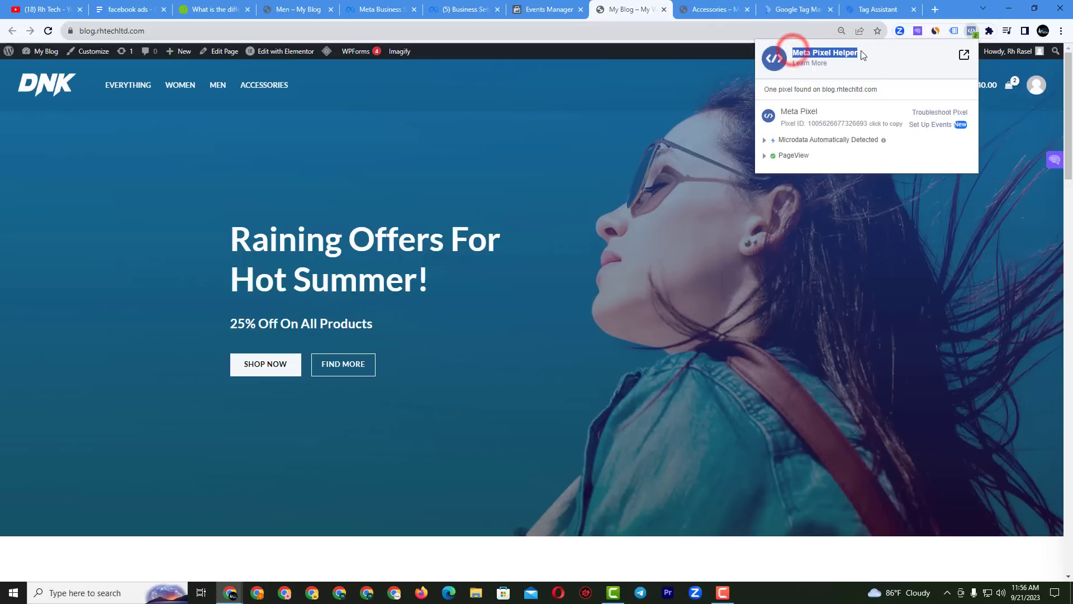
right_click(822, 52)
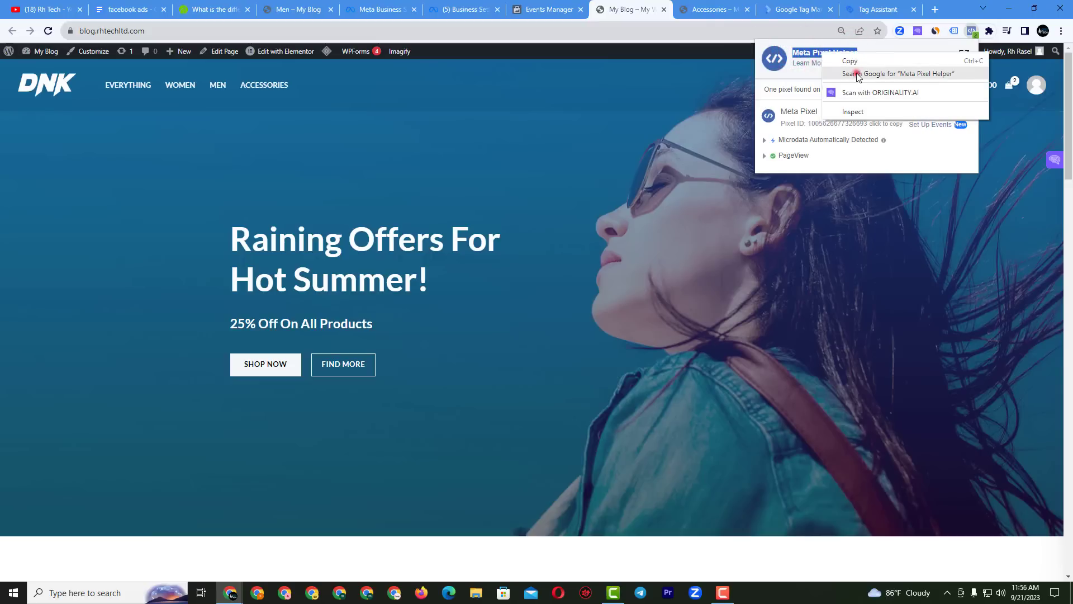
left_click(861, 73)
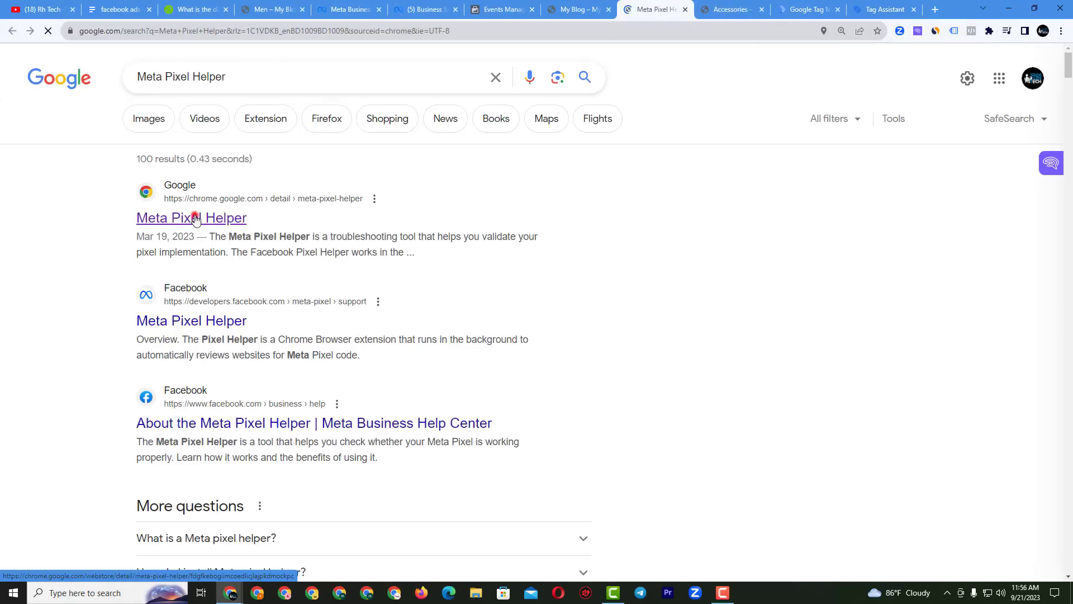
left_click(193, 217)
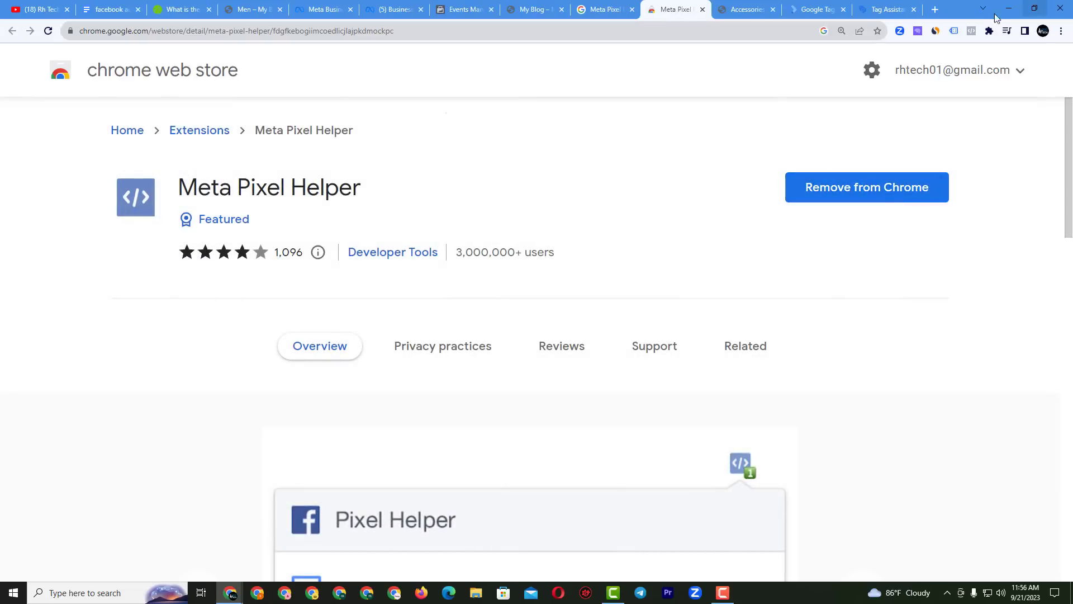
Check the detected events with Meta Pixel Helper on the Events Manager page and on the reloaded blog.rhtechltd.com homepage
left_click(530, 10)
left_click(464, 9)
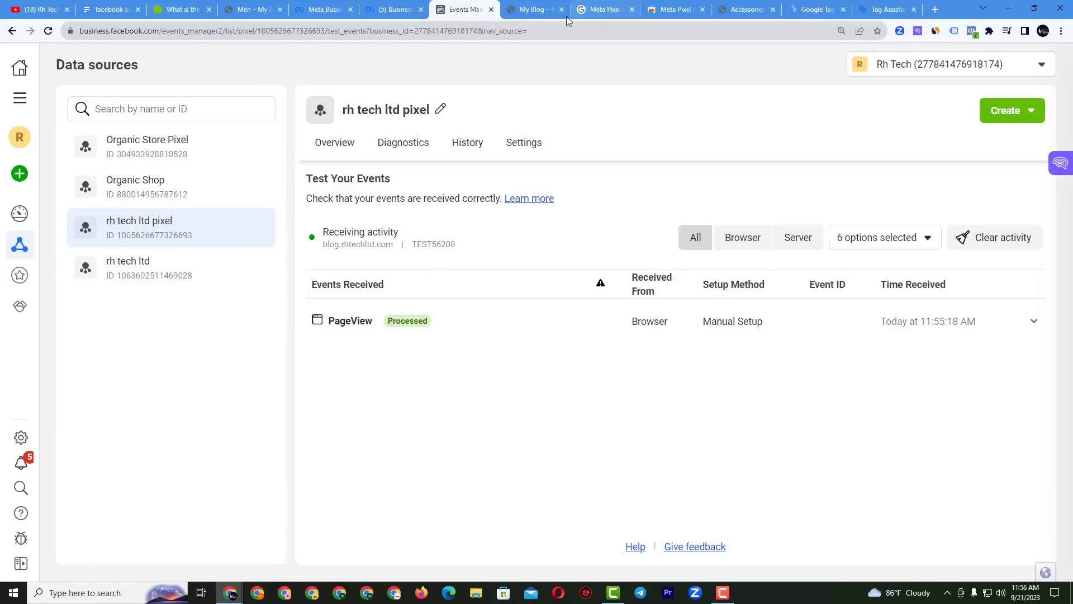
left_click(975, 32)
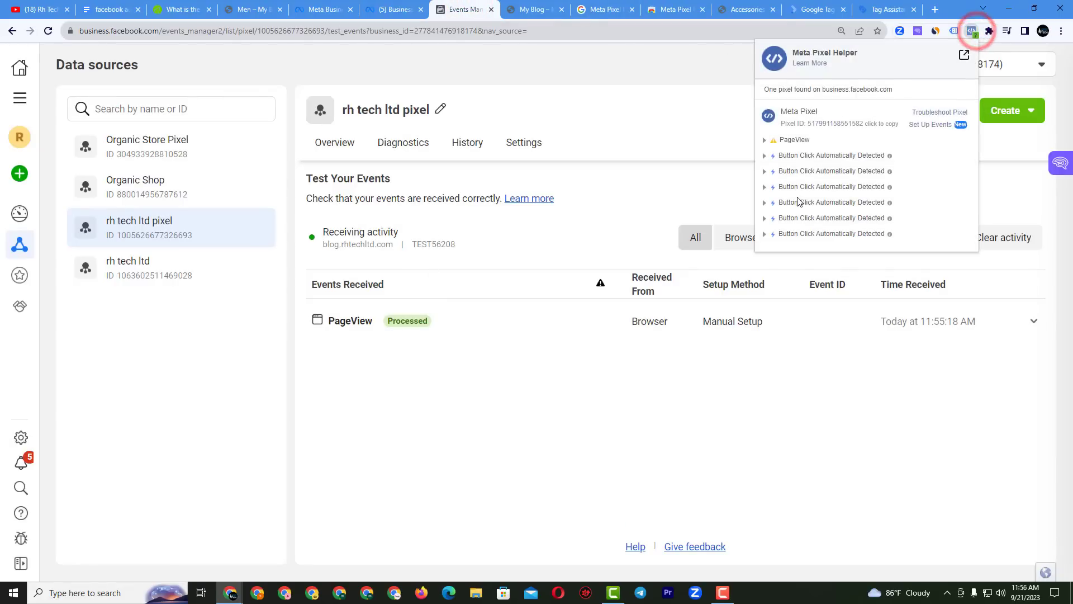
left_click(536, 9)
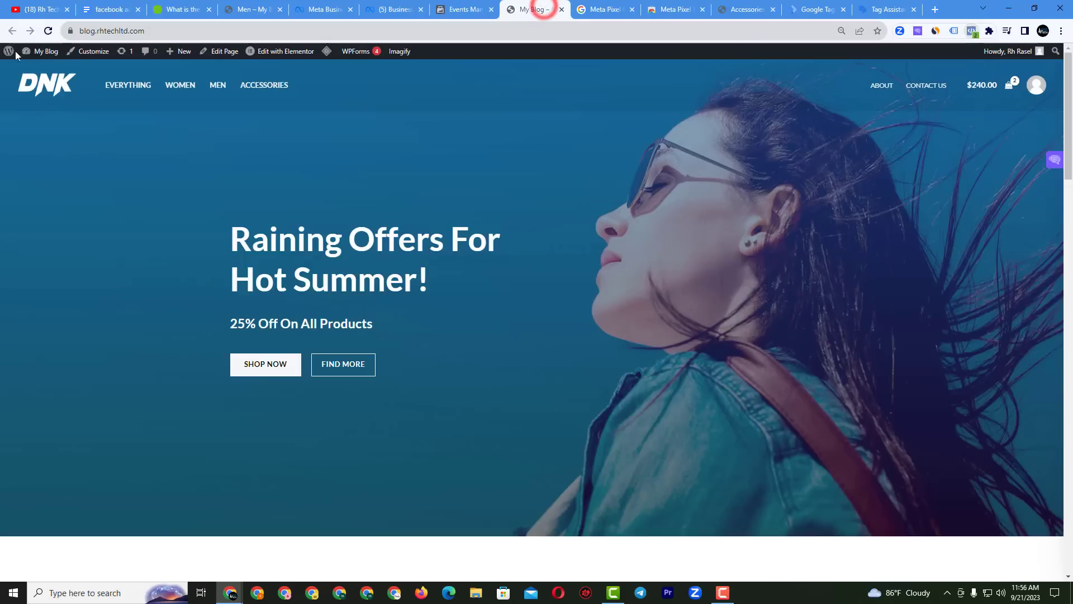
left_click(48, 31)
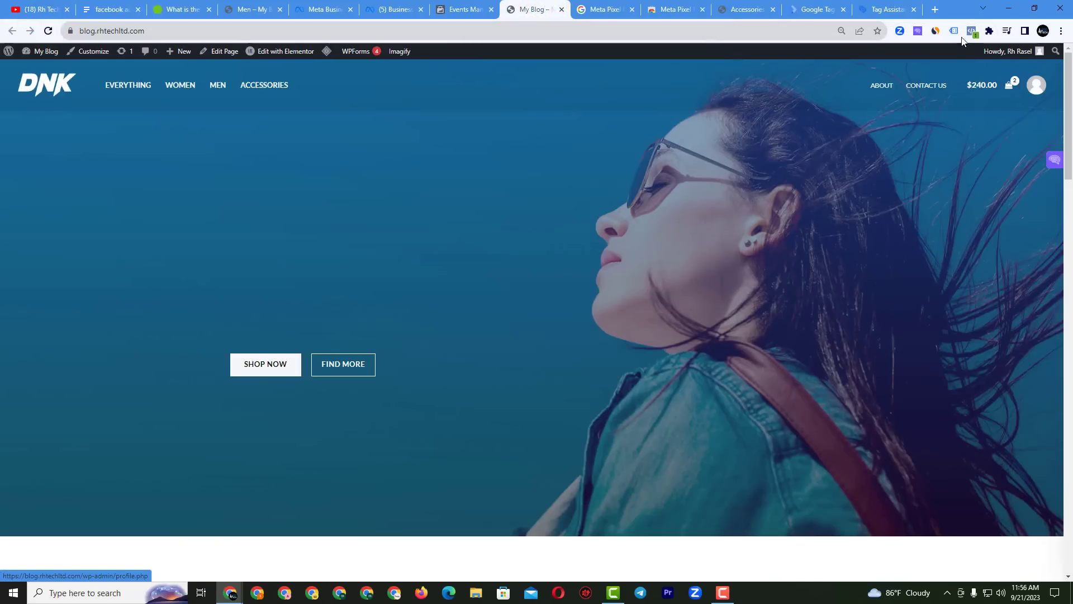
left_click(974, 31)
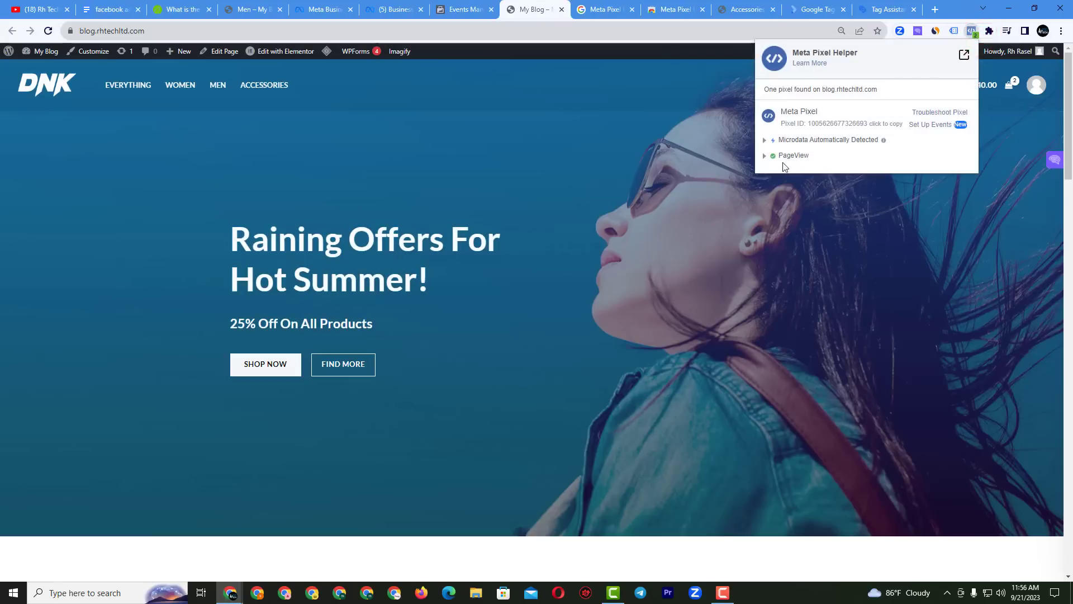
Close the Meta, store, Pixel Helper, Google Tag Manager, Tag Assistant and marc.it pages and return to the lesson outline in the facebook ads document
left_click(692, 68)
left_click(464, 9)
left_click(394, 10)
left_click(327, 9)
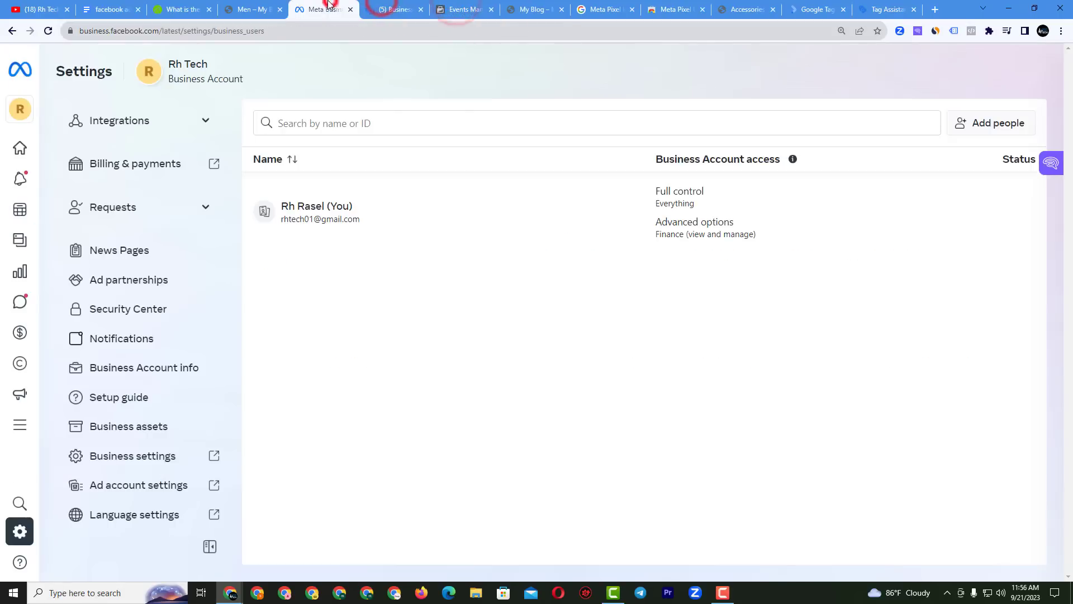
left_click(256, 10)
left_click(279, 9)
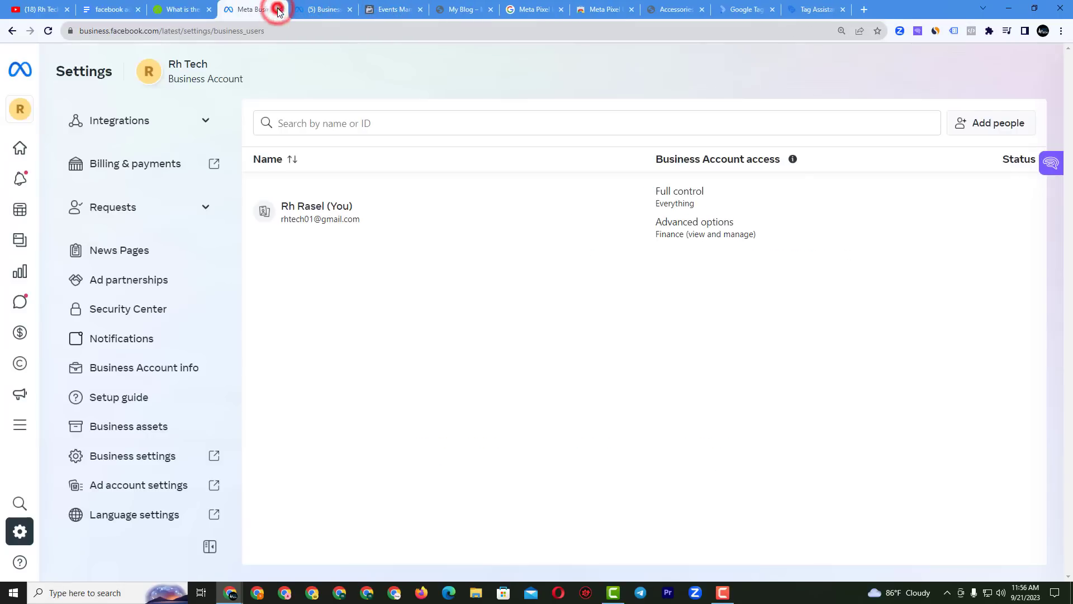
left_click(279, 9)
left_click(279, 9)
left_click(279, 9)
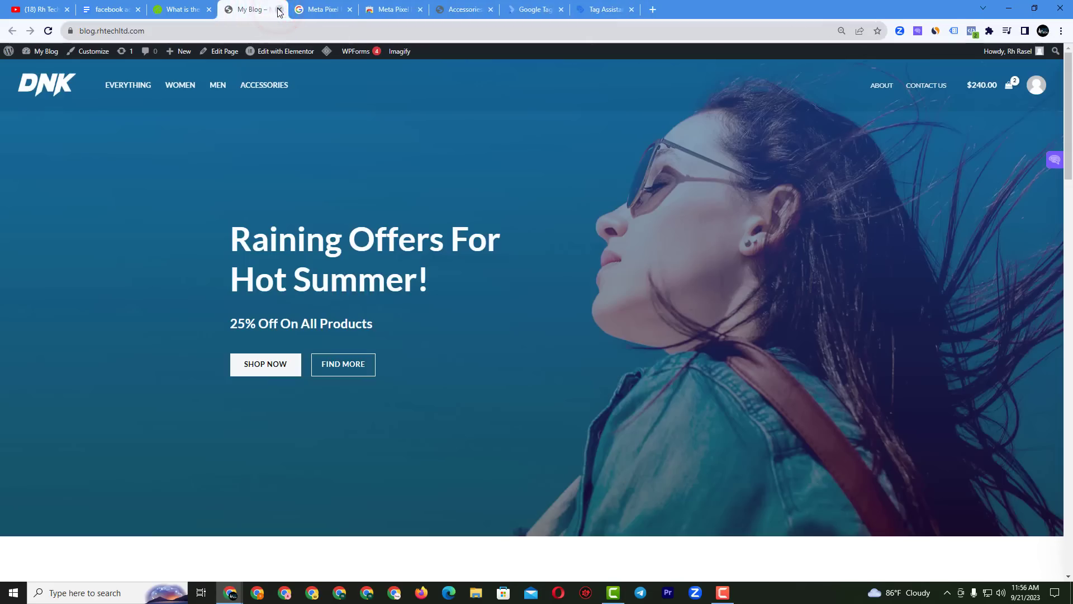
left_click(279, 9)
left_click(279, 9)
left_click(279, 10)
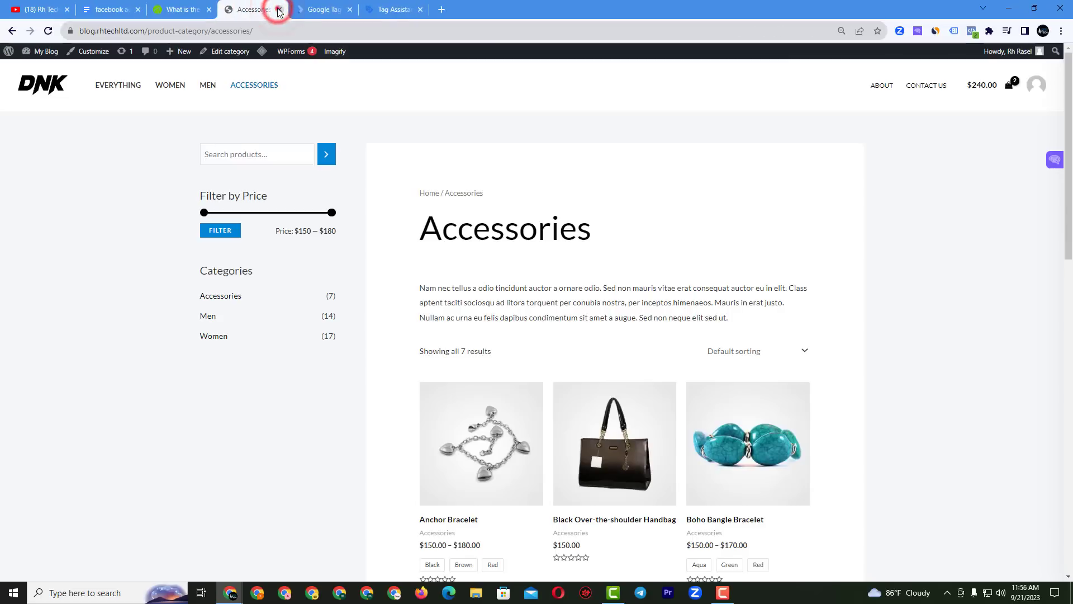
left_click(280, 9)
left_click(279, 9)
left_click(279, 9)
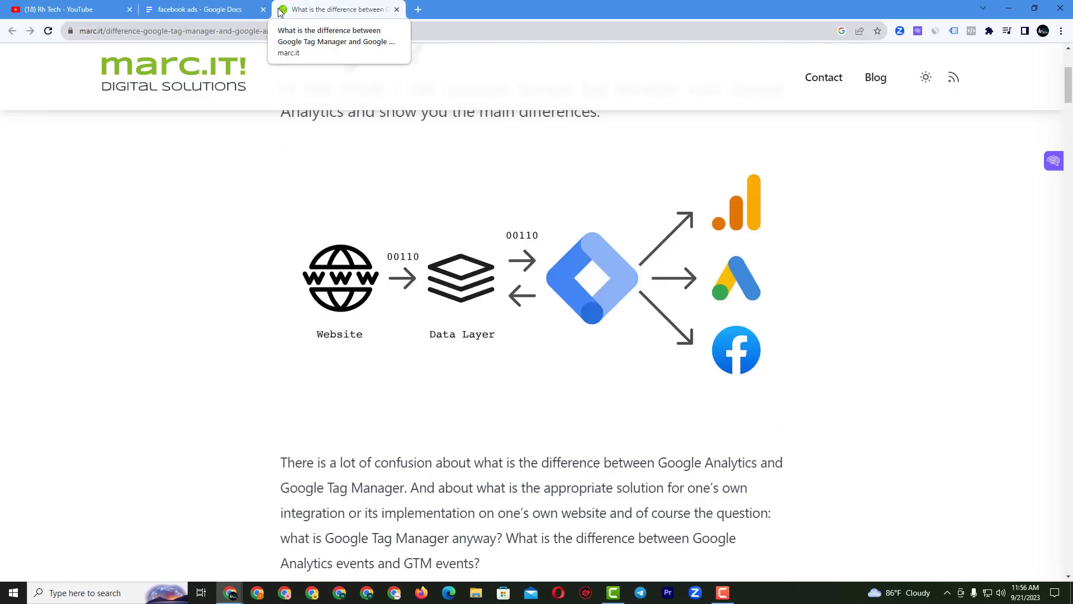
left_click(398, 10)
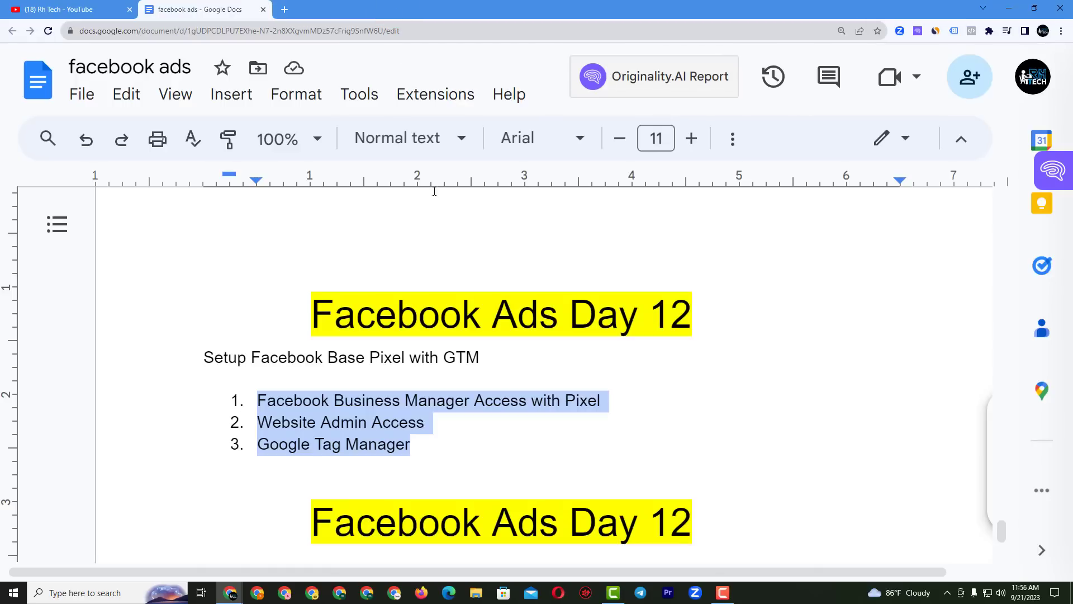
scroll(441, 264, "down", 3)
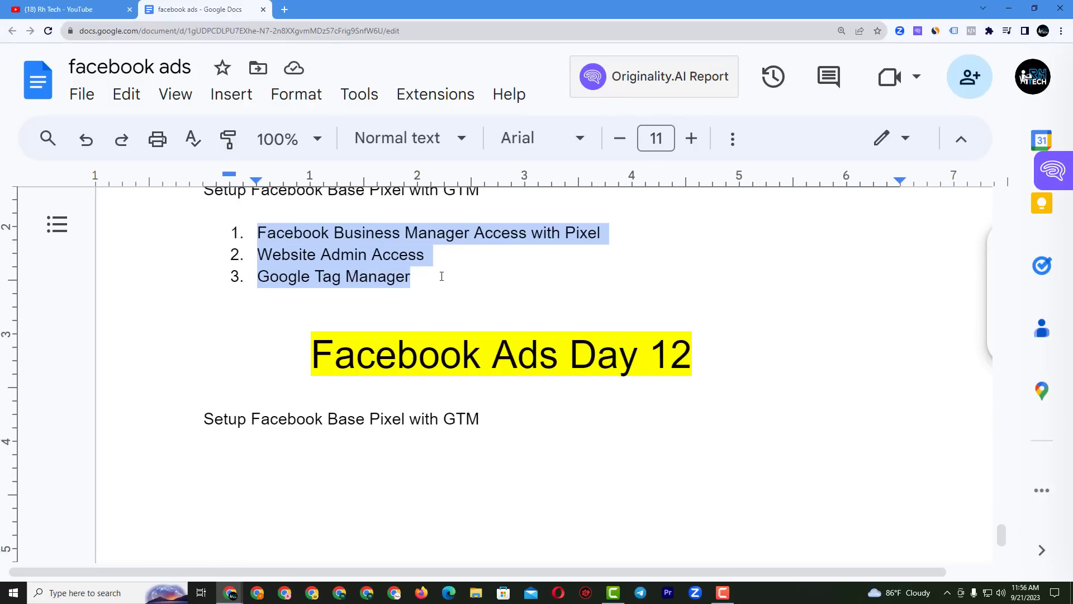